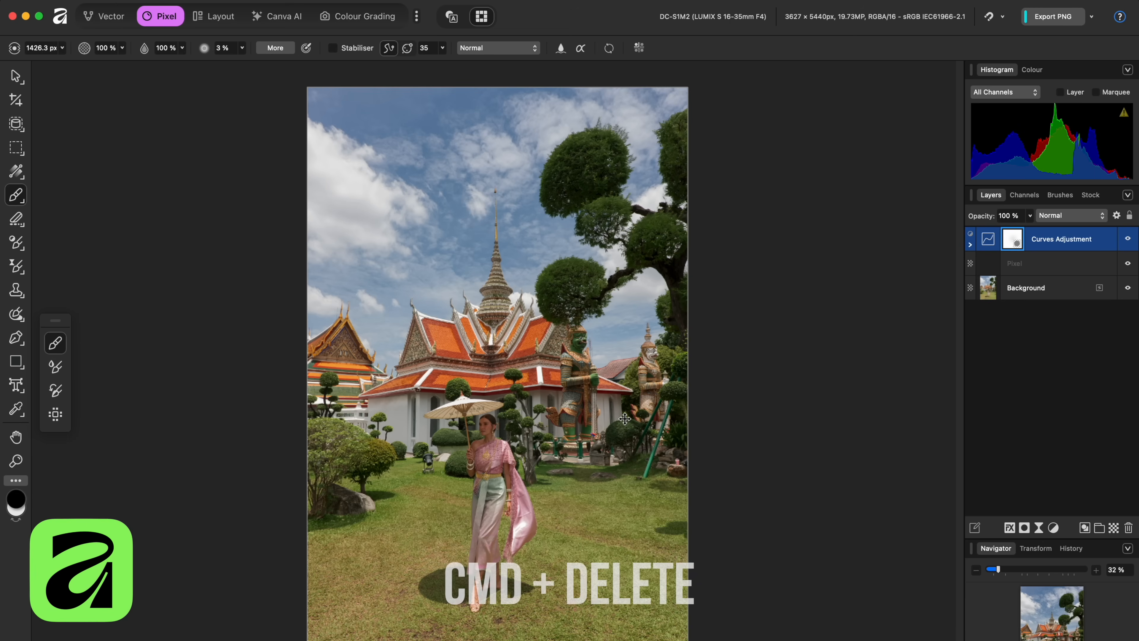
- Fill the Curves Adjustment mask with the background colour and brush a broad stroke across the lawn on that mask
key("super+BackSpace")
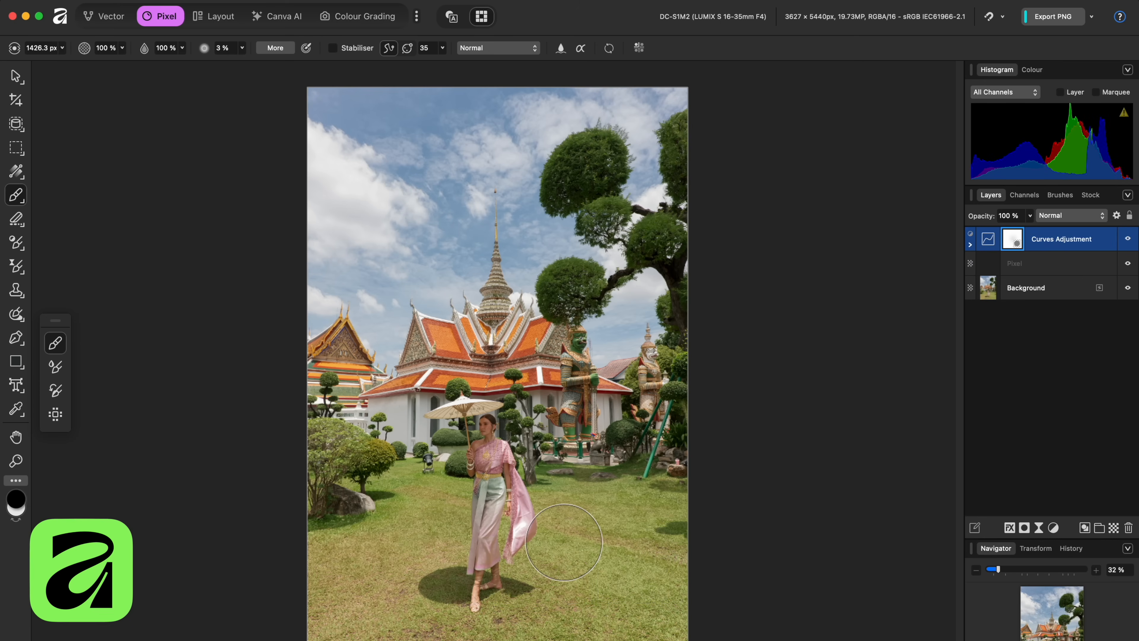
scroll(585, 533, "down", 1)
mouse_move(677, 446)
left_mouse_down()
mouse_move(667, 580)
mouse_move(489, 629)
mouse_move(336, 454)
mouse_move(352, 490)
left_mouse_up()
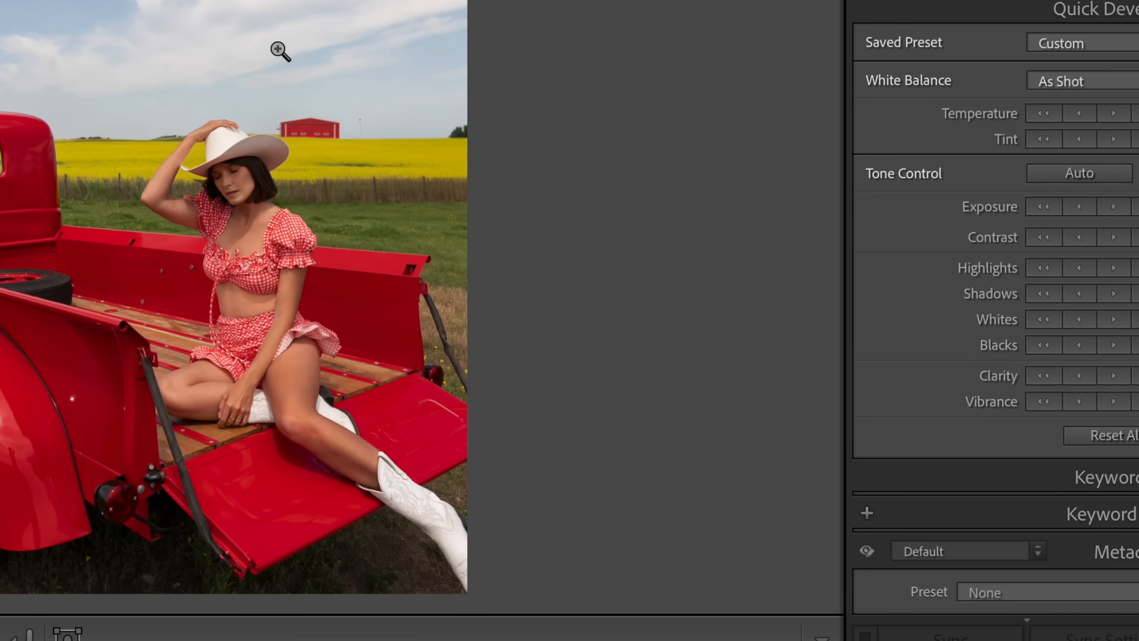
- Send the red truck photo from Lightroom to Affinity using the Edit Original option
right_click(280, 51)
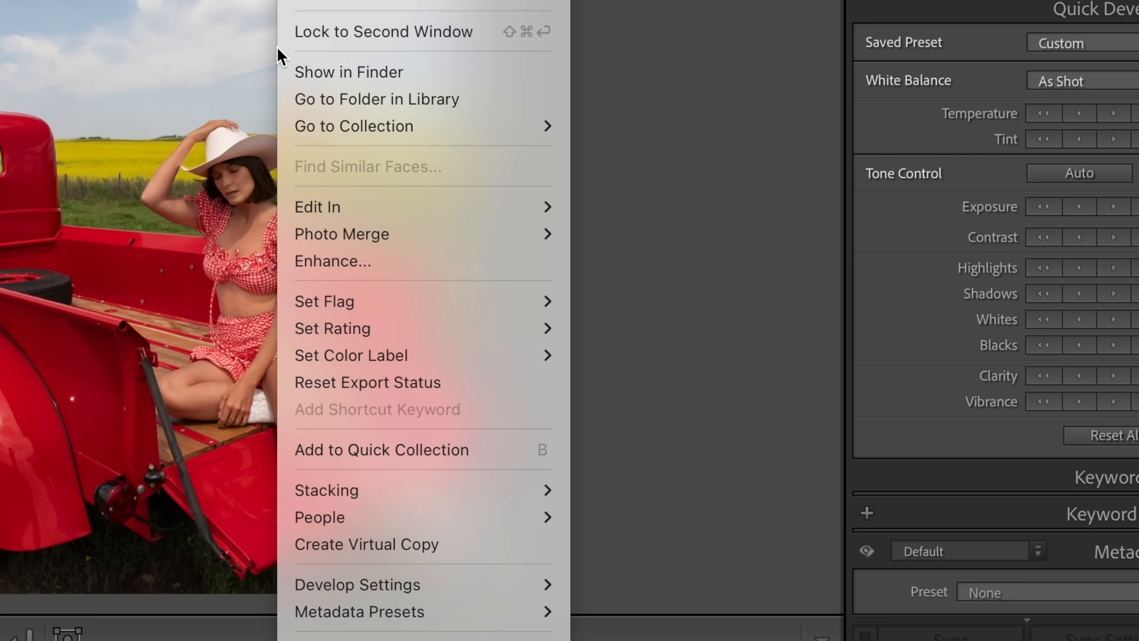
mouse_move(402, 205)
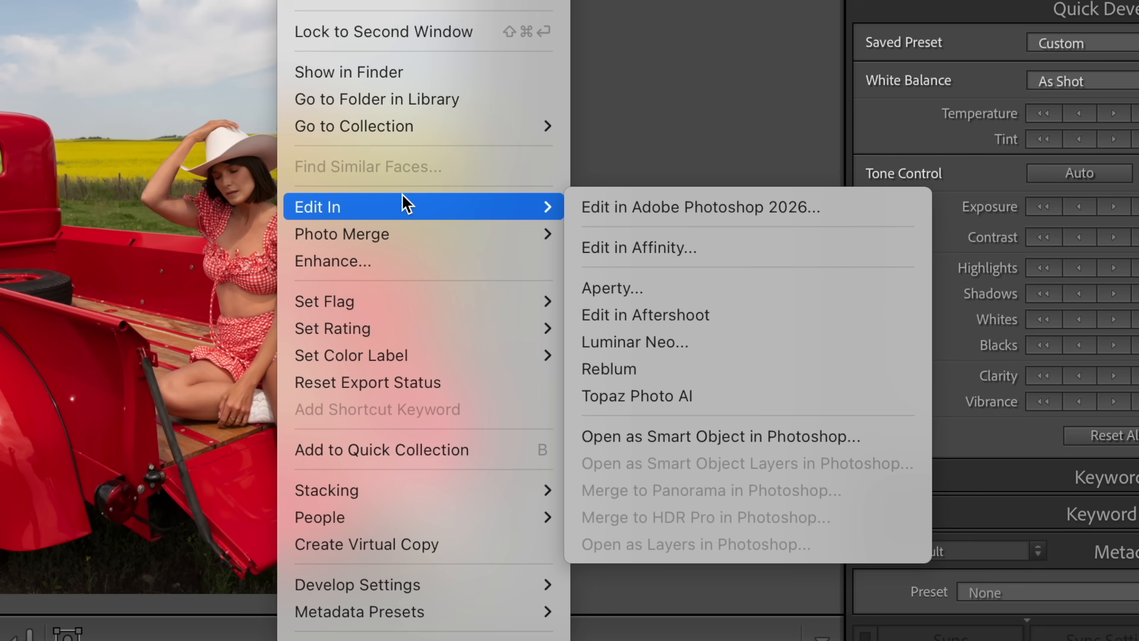
left_click(646, 248)
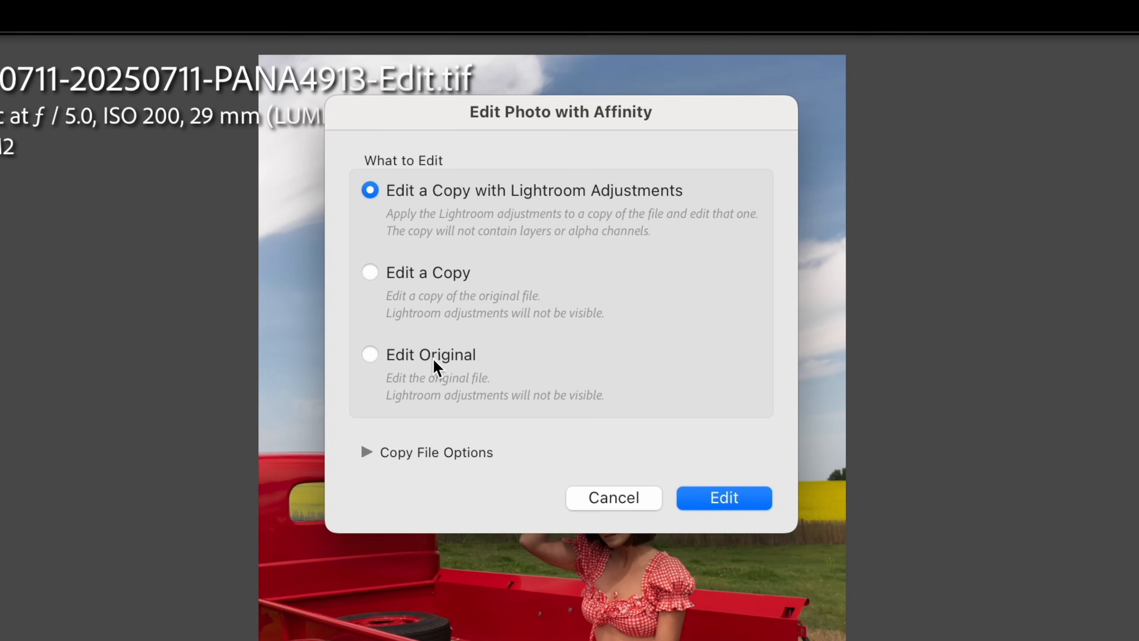
left_click(435, 367)
left_click(724, 497)
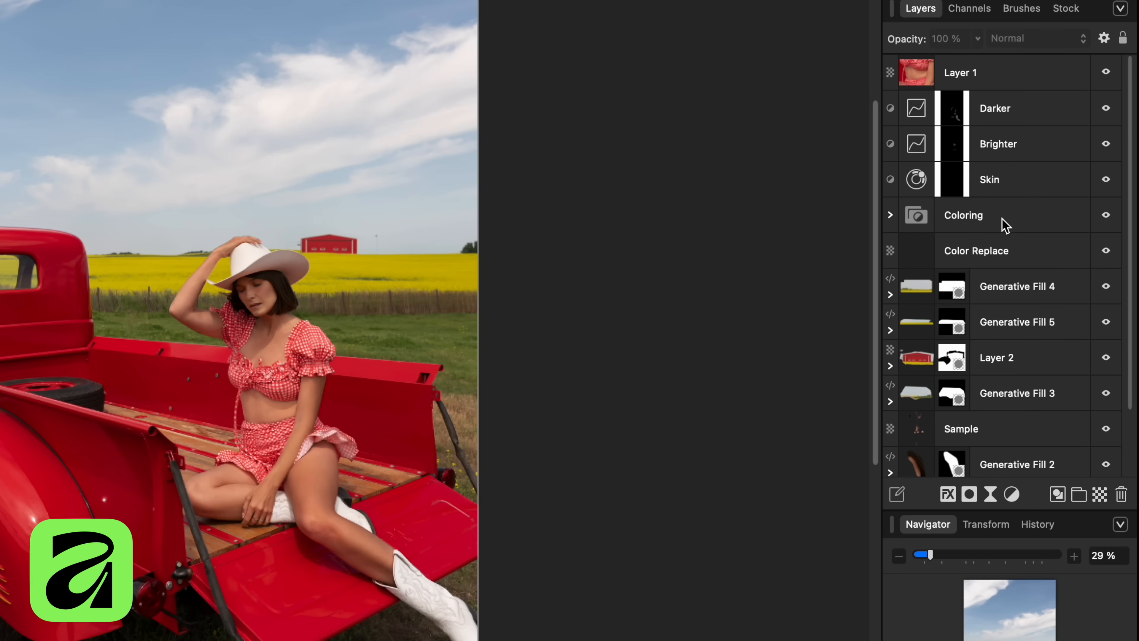
- Examine the settings of the Darker, Brighter and Skin adjustment layers and inspect the retouched woman up close
left_click(1008, 144)
left_click(1027, 110)
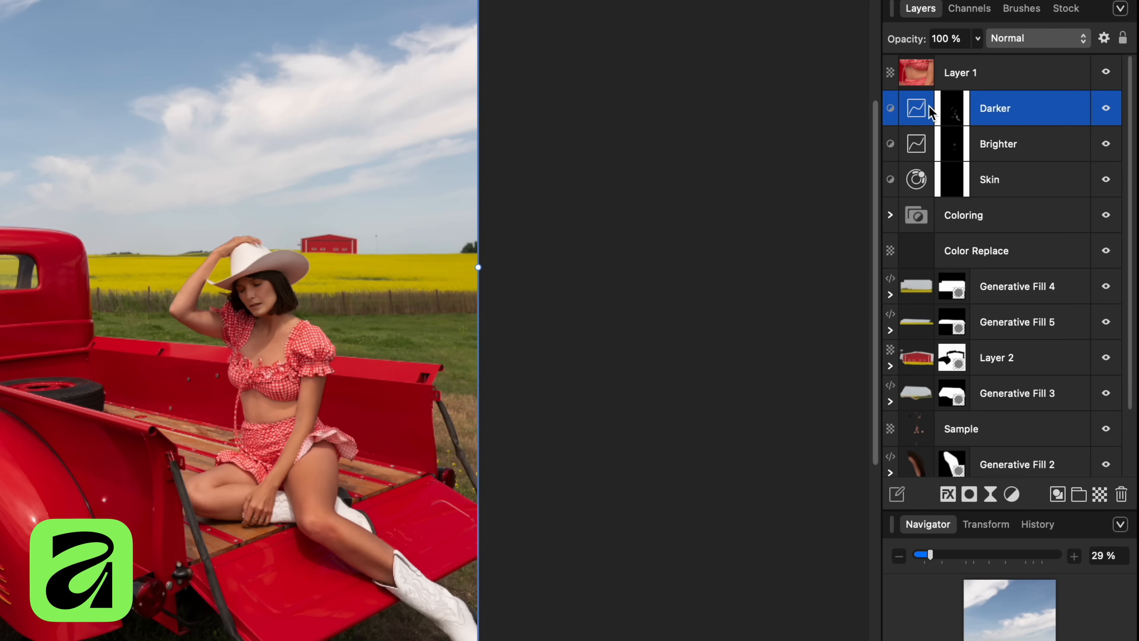
double_click(912, 109)
double_click(915, 143)
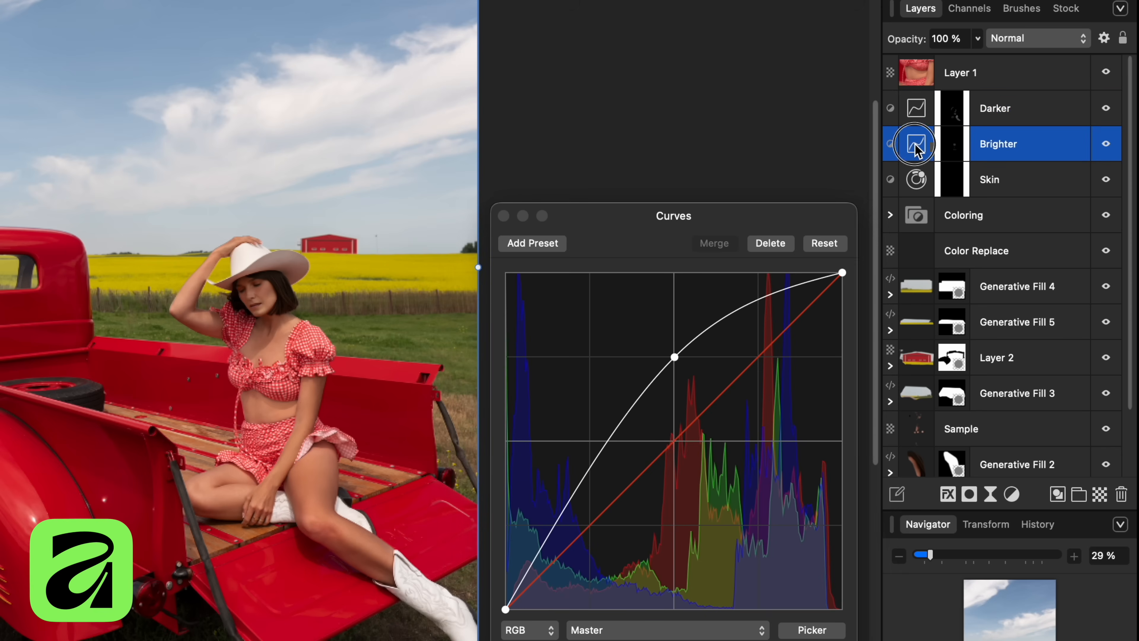
double_click(916, 180)
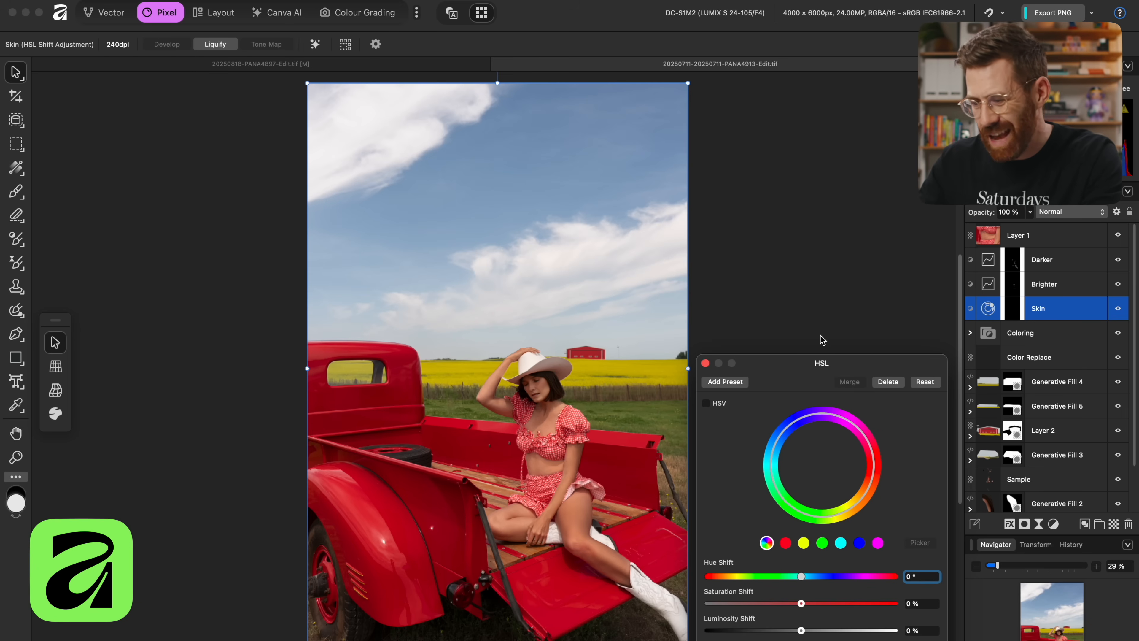
scroll(858, 335, "right", 1)
left_click(705, 363)
scroll(659, 409, "left", 2)
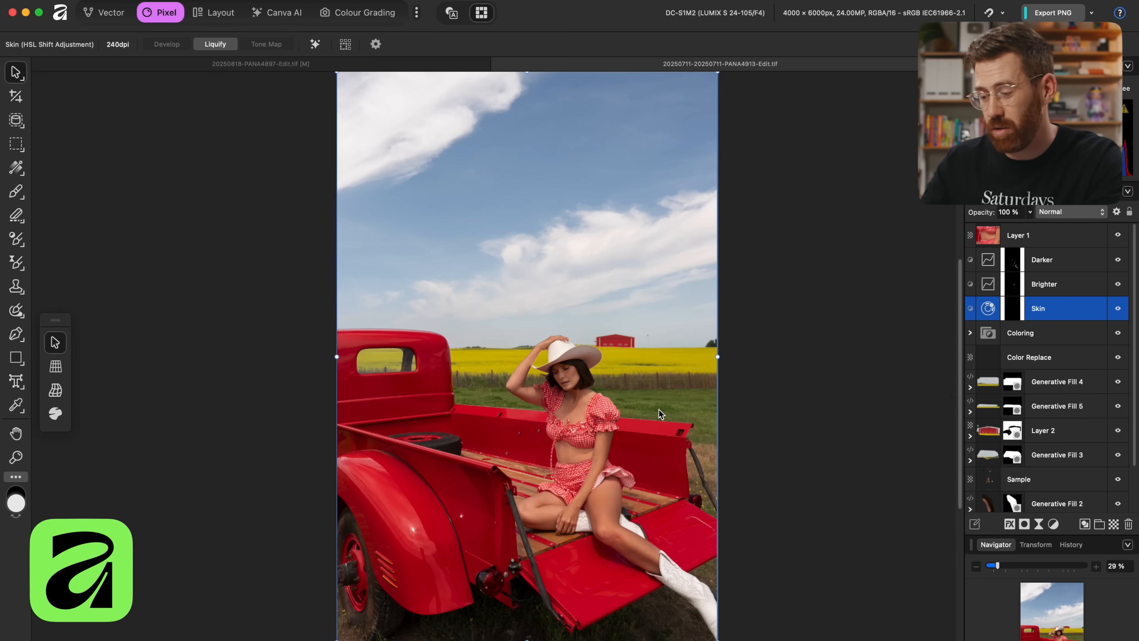
scroll(658, 409, "up", 5)
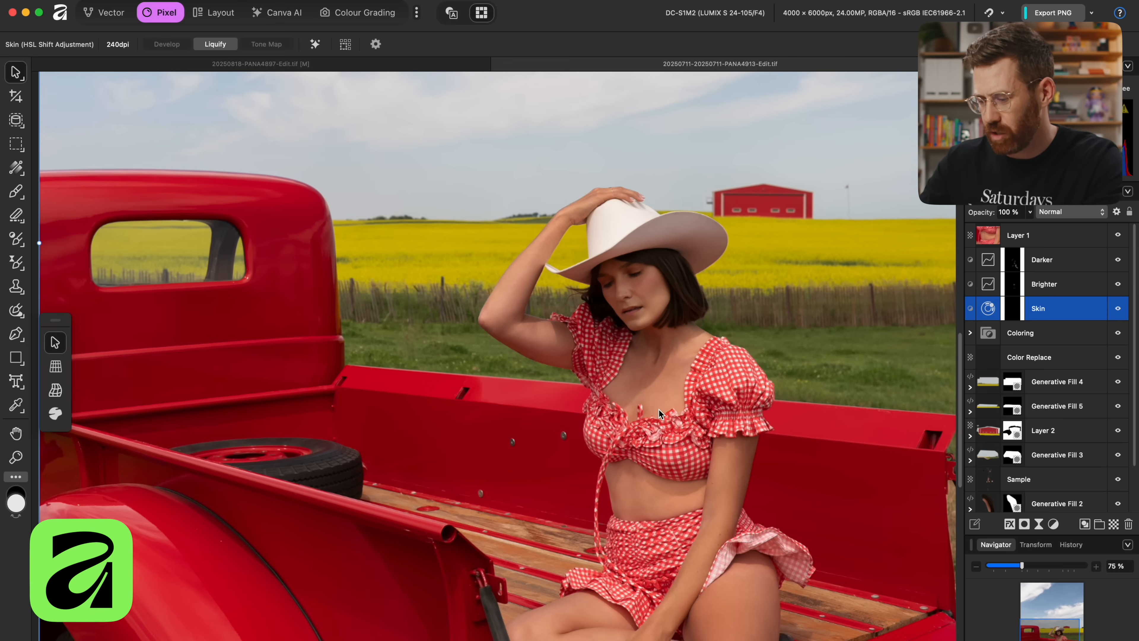
key("super+0")
scroll(1075, 458, "down", 2)
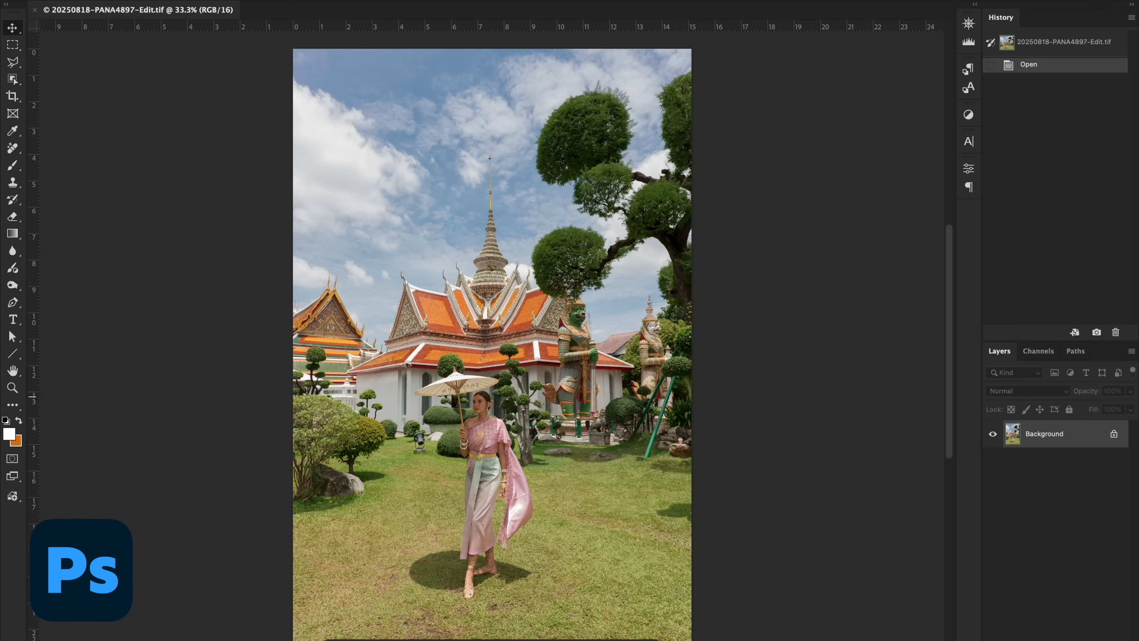
- In Photoshop, add a Curves adjustment to the temple photo with a highlight point near 179/199 and a shadow point at 52/35
left_click(1071, 638)
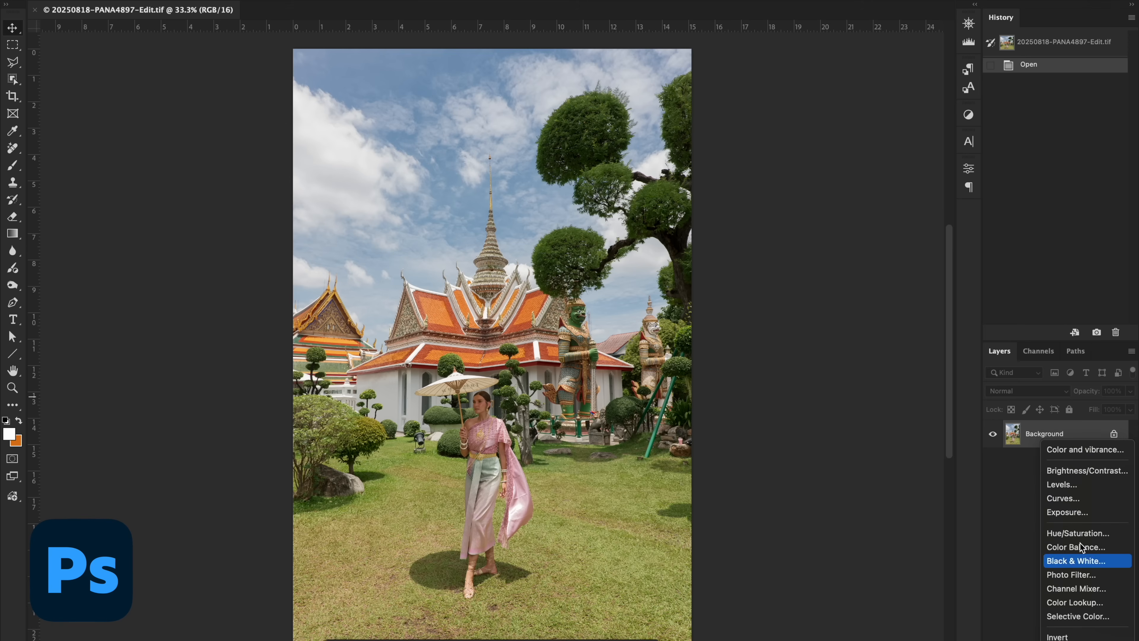
left_click(1075, 499)
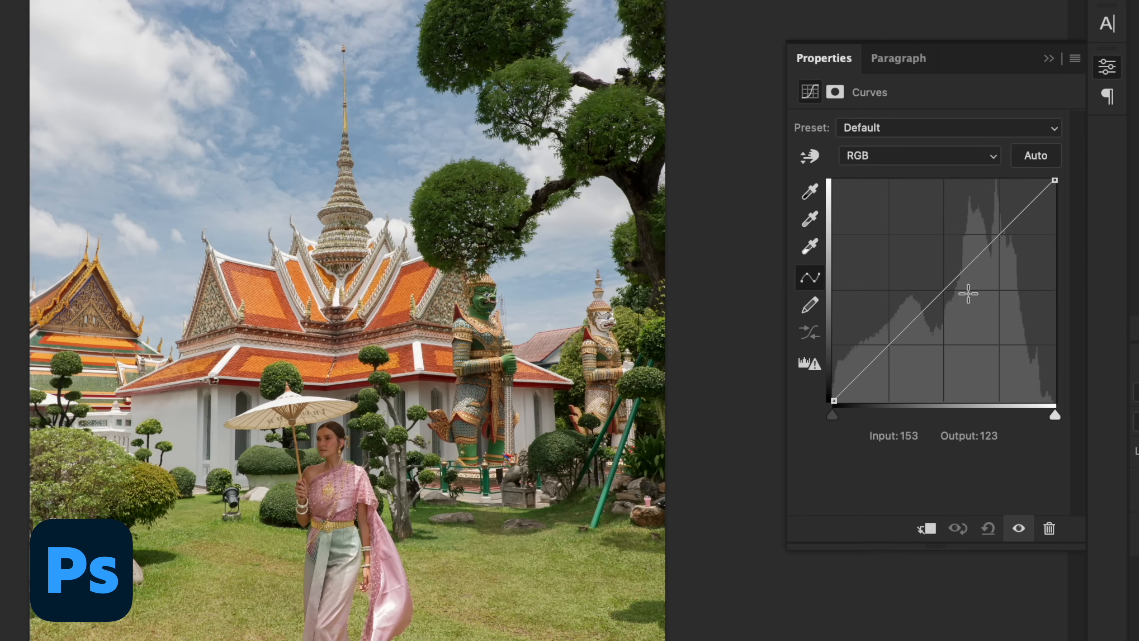
left_click_drag(988, 239, 988, 228)
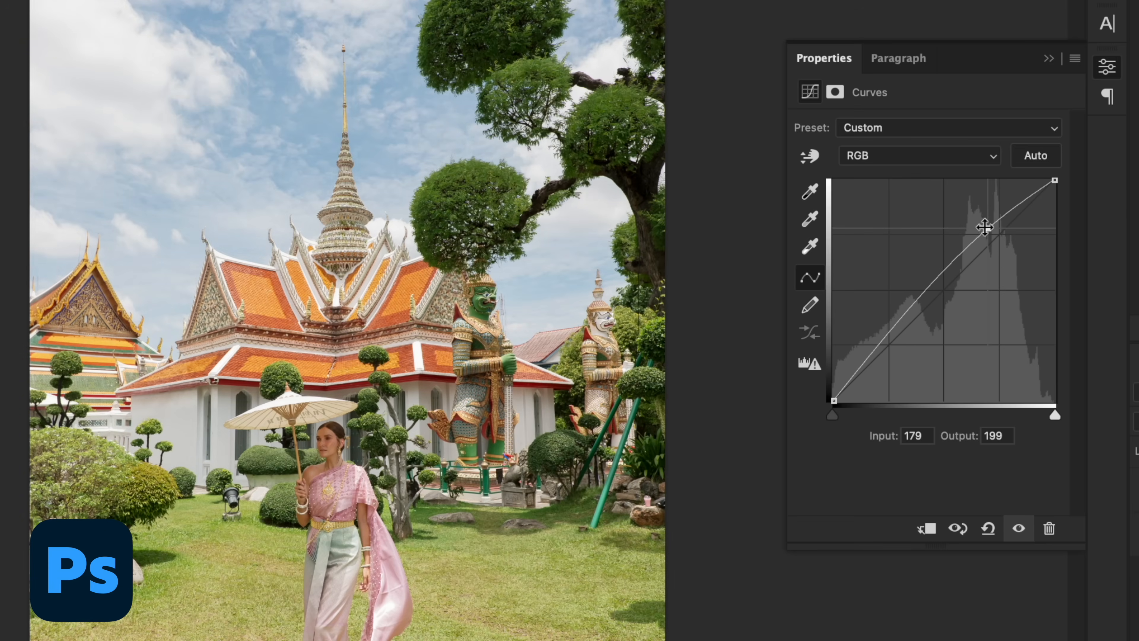
left_click_drag(885, 331, 879, 370)
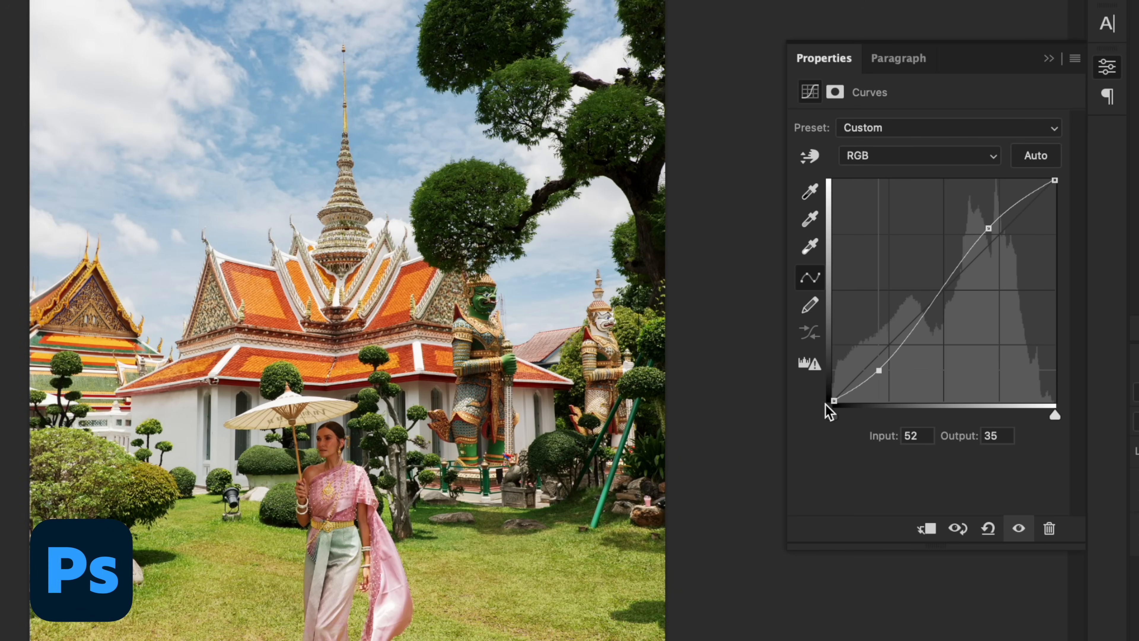
- Enlarge the curve graph and move the shadow point to 48/31 and the highlight point to 180/177
left_click_drag(788, 546, 639, 640)
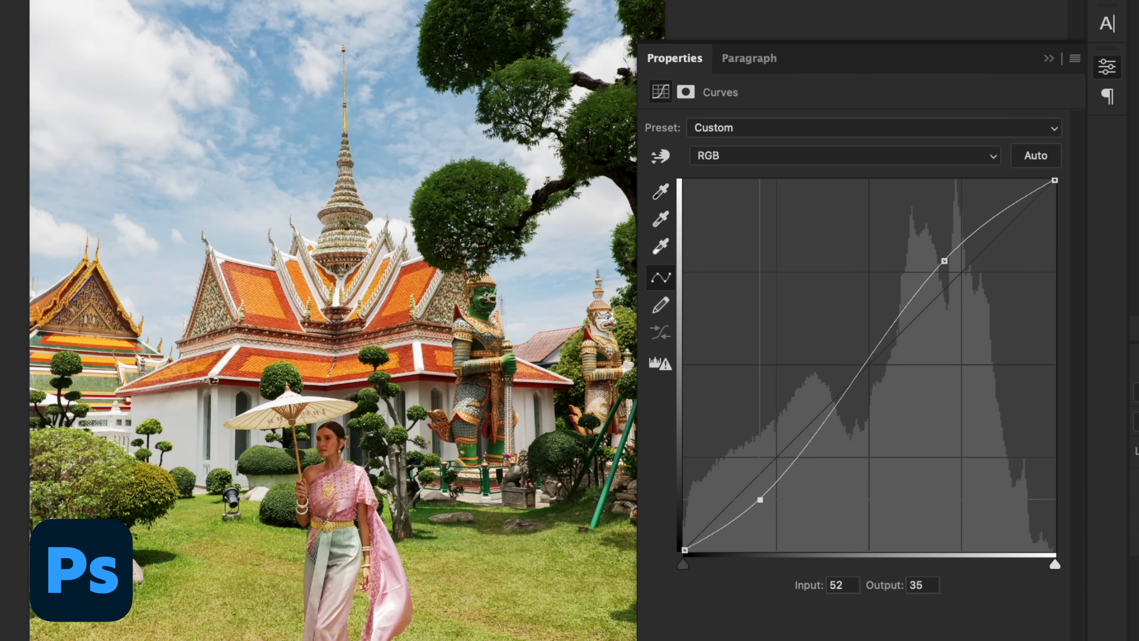
mouse_move(760, 500)
left_mouse_down()
mouse_move(758, 458)
mouse_move(753, 504)
left_mouse_up()
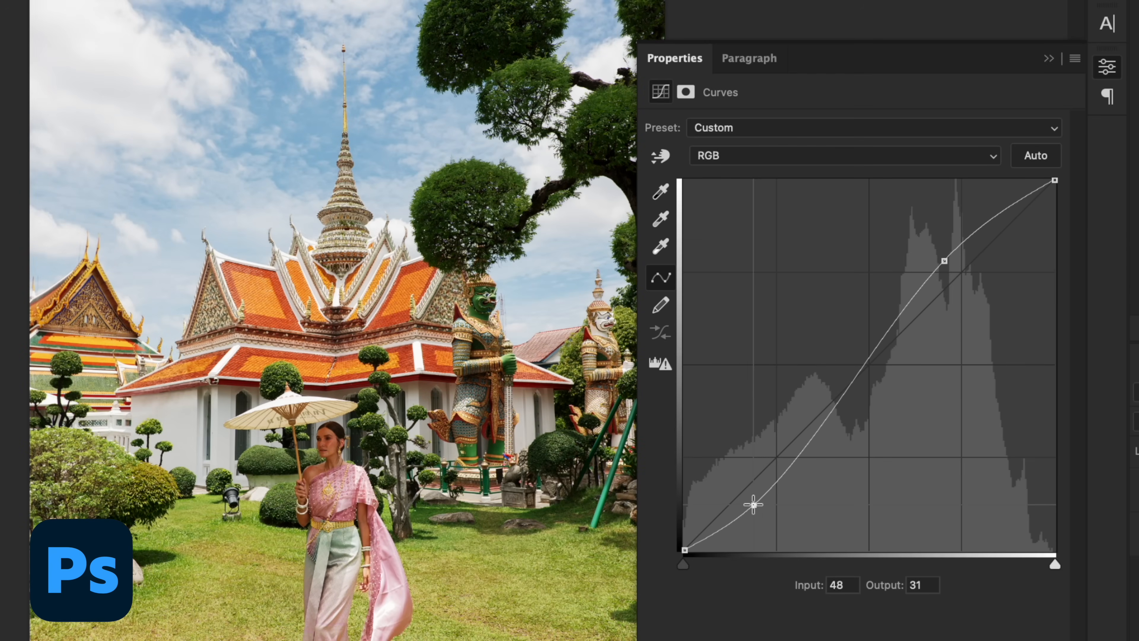
left_click_drag(936, 266, 939, 300)
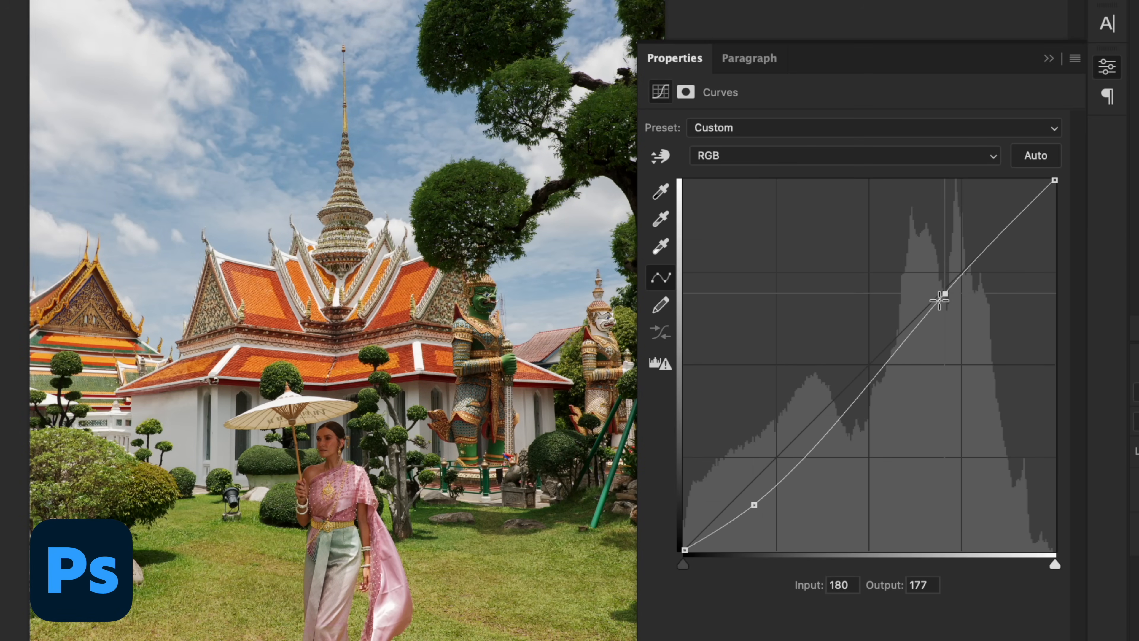
- Switch the Photoshop curve to the Red channel and view another of its channels
left_click(835, 159)
left_click(781, 182)
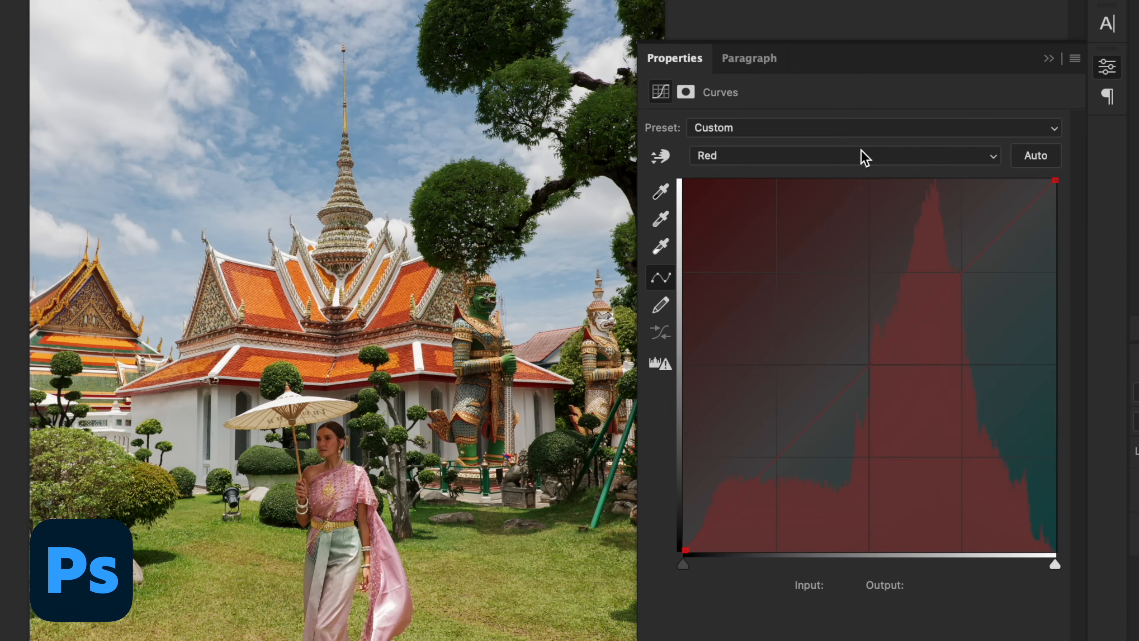
left_click(837, 159)
left_click(834, 179)
- Switch to Affinity and add a Curves adjustment layer above the masked Curves Adjustment
key("super+Tab")
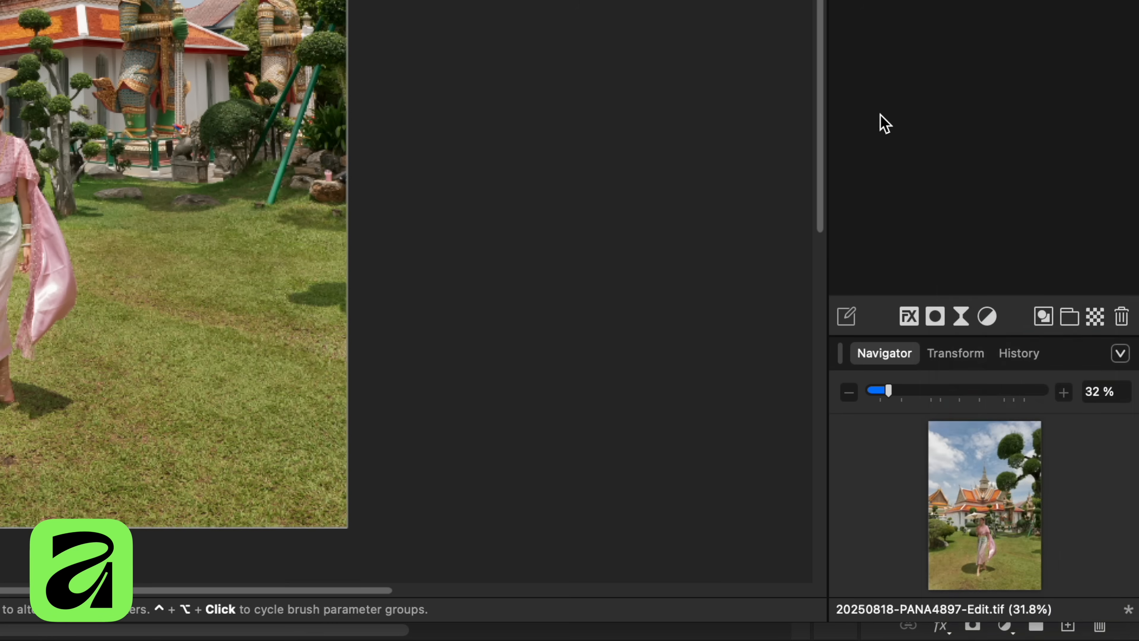
left_click(1053, 528)
scroll(1085, 637, "down", 5)
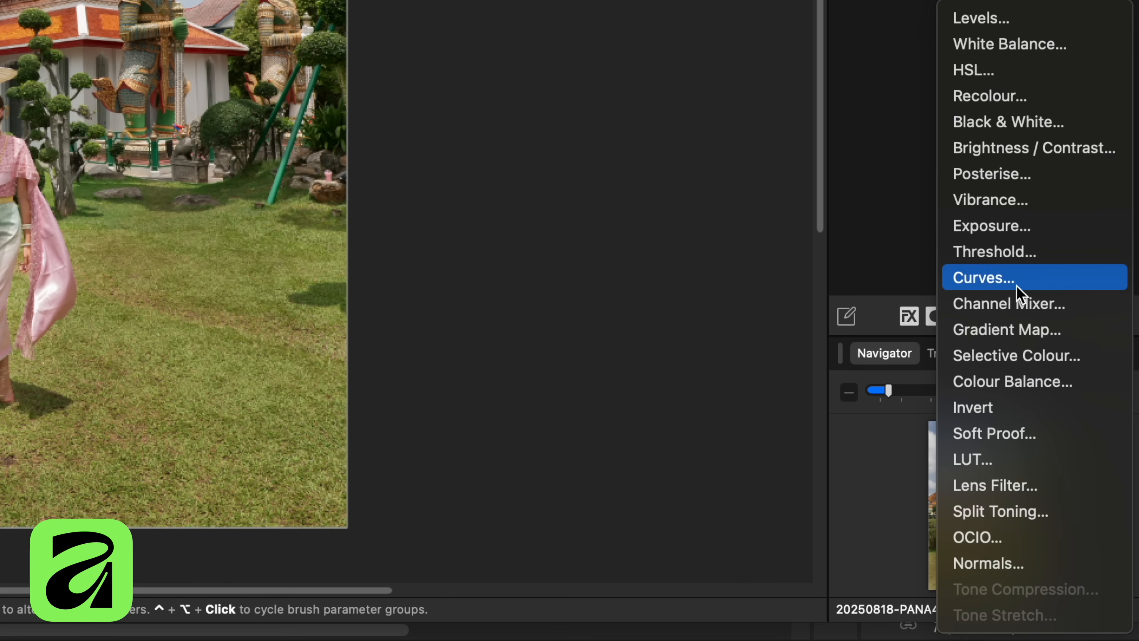
left_click(1008, 287)
left_click(206, 10)
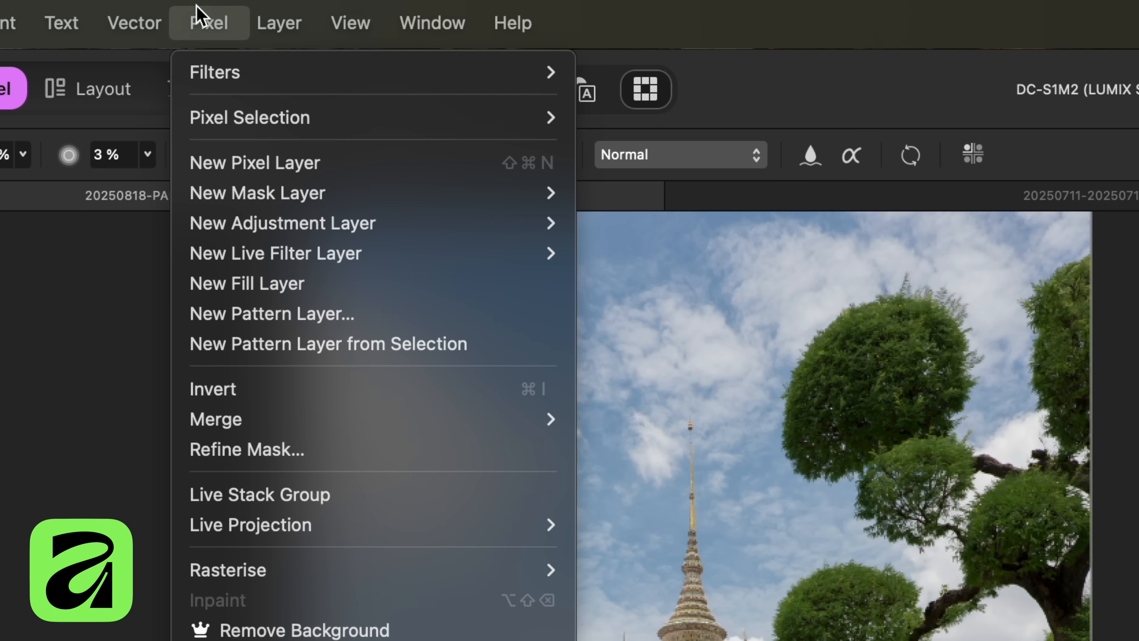
mouse_move(402, 235)
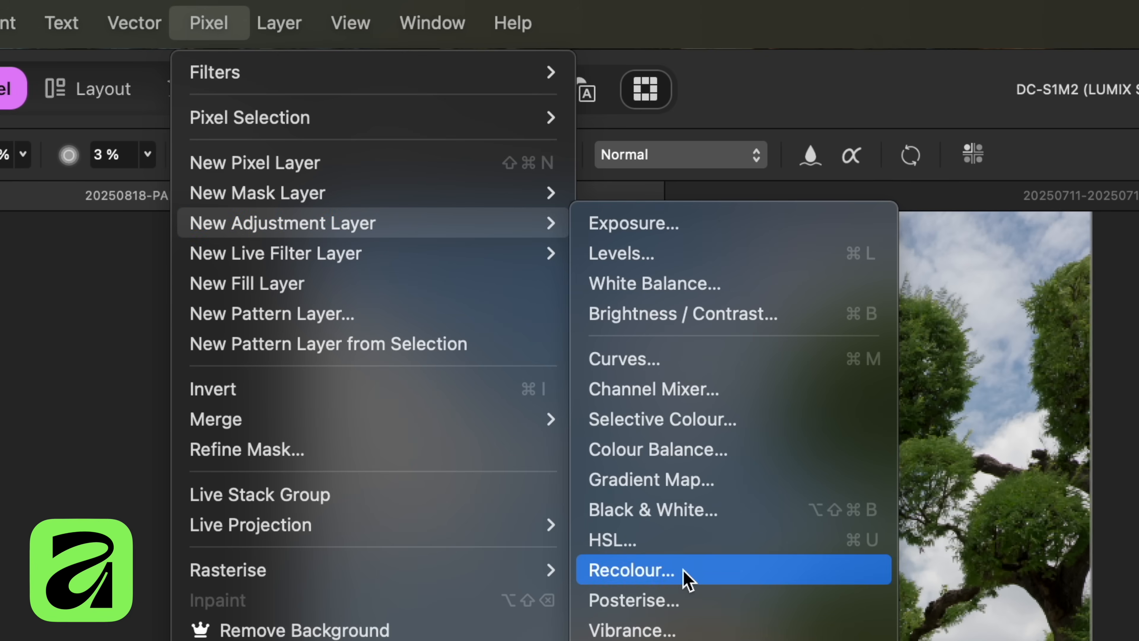
left_click(673, 359)
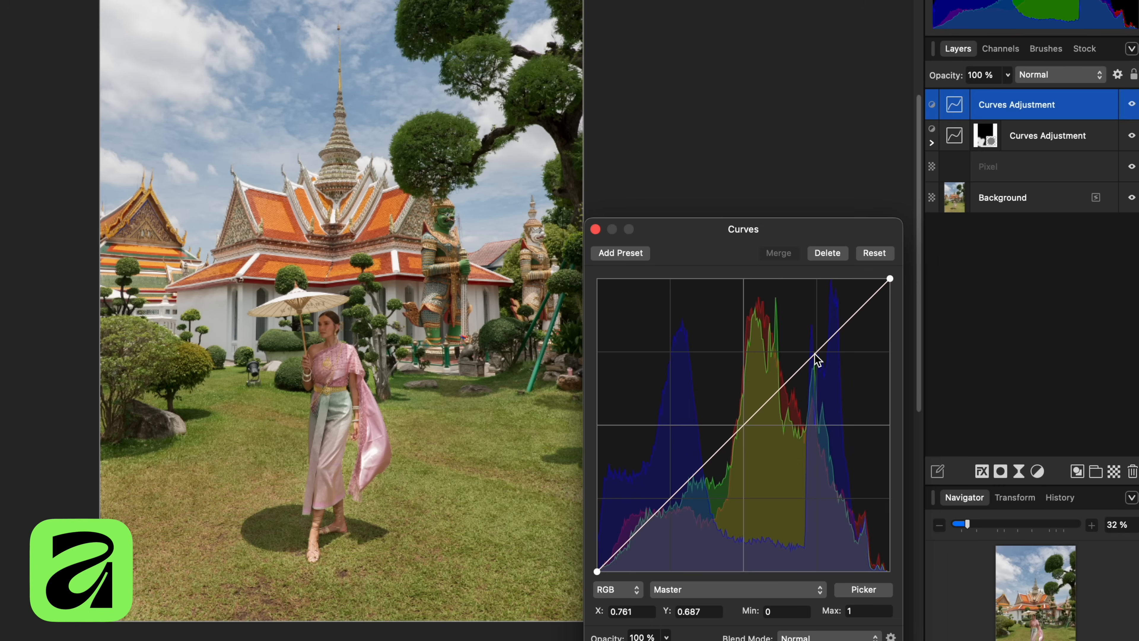
- Shape the master curve with a raised highlight point and a shadow point at about X 0.255, Y 0.239
left_click_drag(815, 354, 811, 344)
left_click_drag(669, 495, 663, 522)
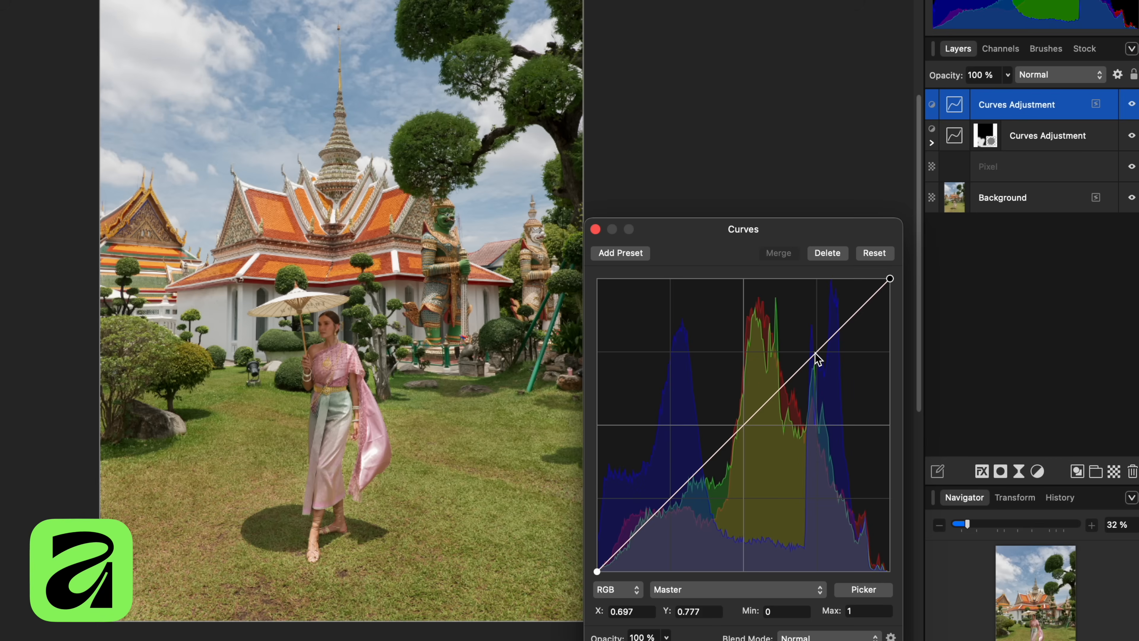
left_click_drag(815, 354, 806, 333)
mouse_move(672, 499)
left_mouse_down()
mouse_move(666, 489)
mouse_move(671, 502)
left_mouse_up()
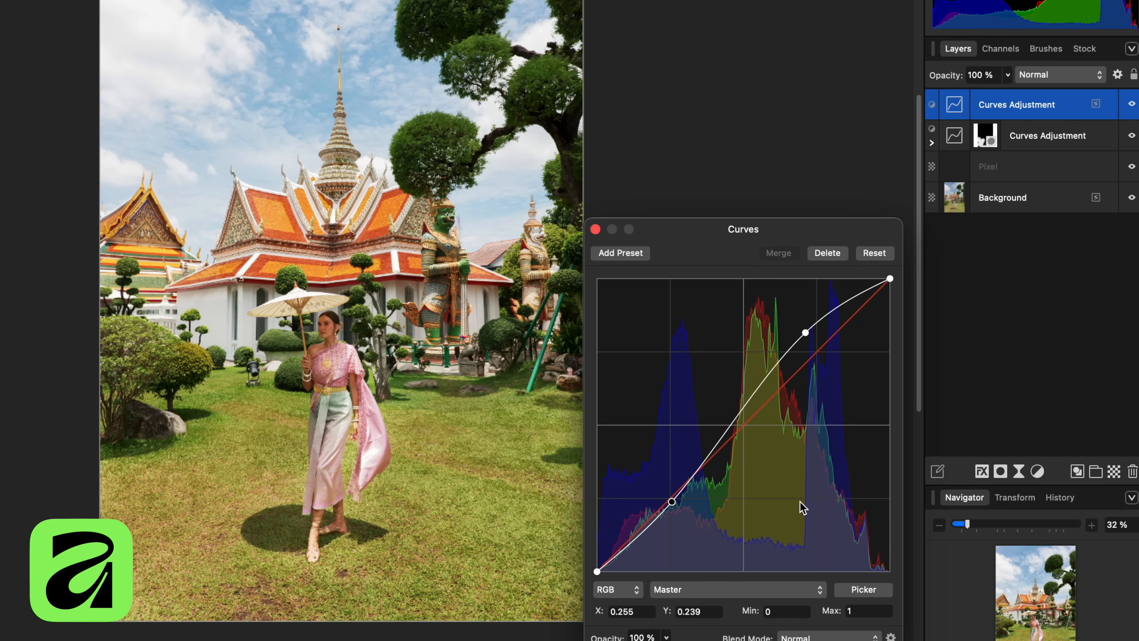
left_click_drag(674, 504, 668, 499)
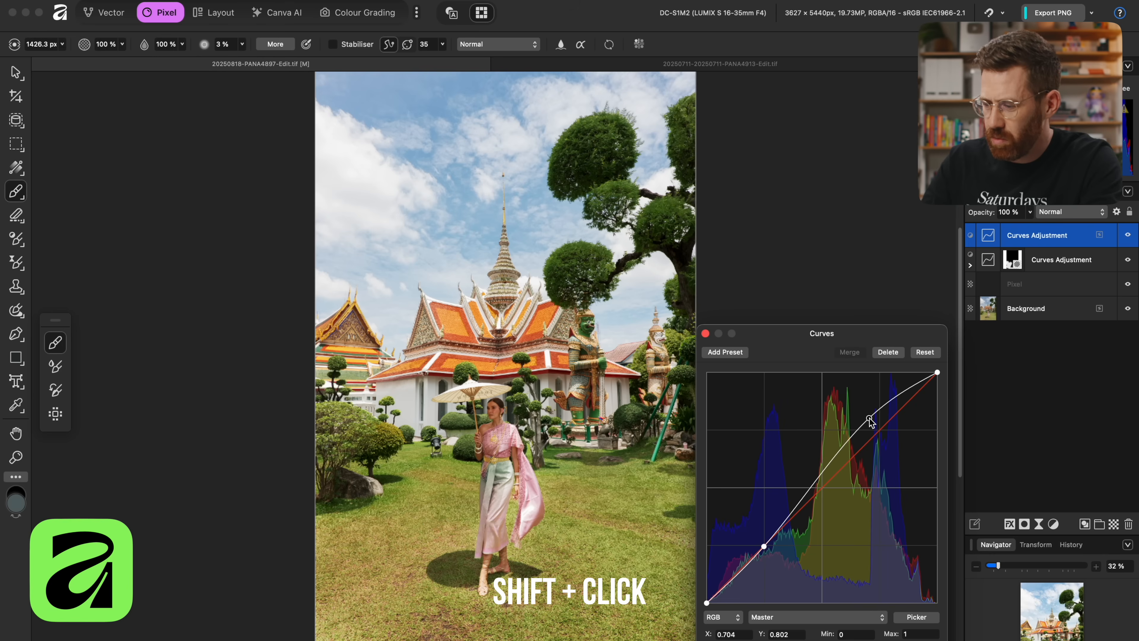
- Add a midtone point to the master curve, delete the added points, and try one more highlight point
left_click(745, 405, "shift")
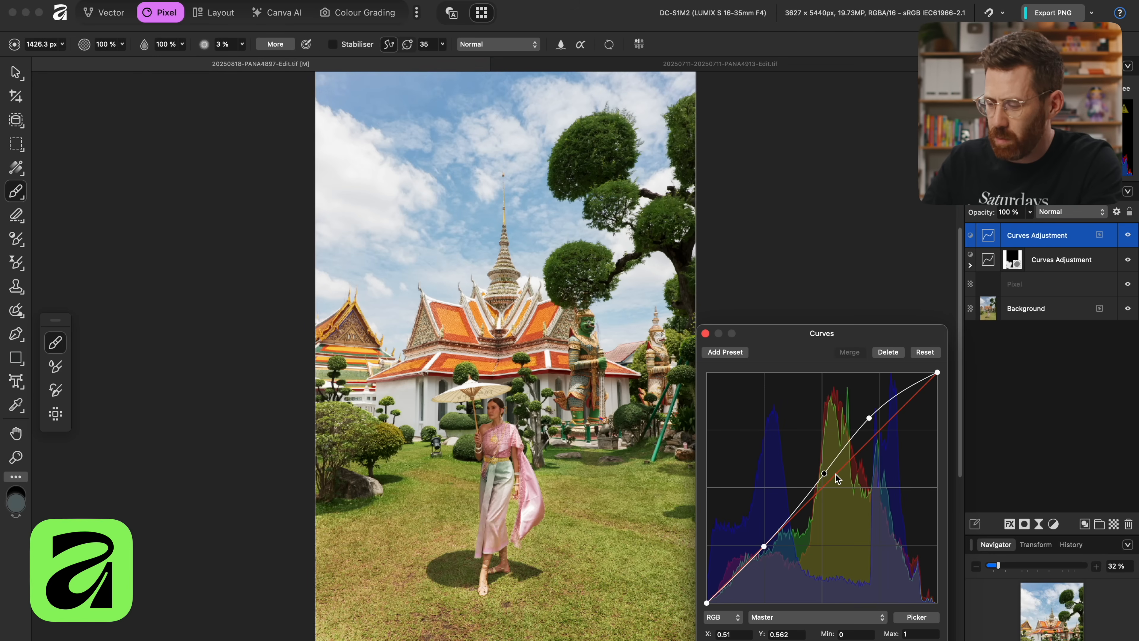
key("BackSpace")
left_click(877, 436)
key("BackSpace")
left_click(877, 436)
key("BackSpace")
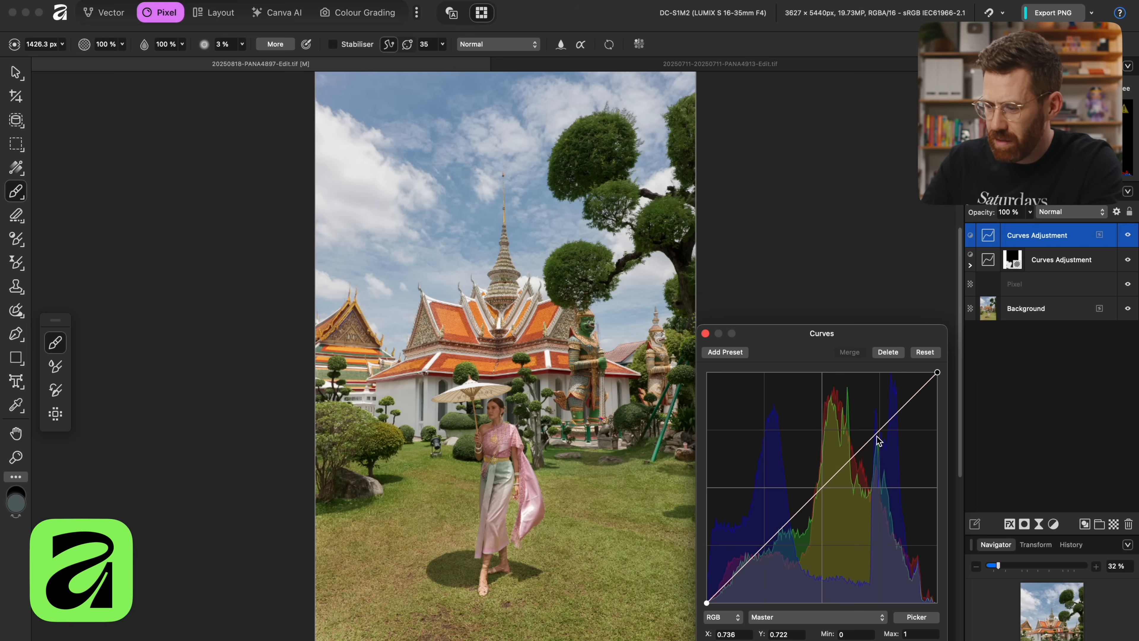
left_click_drag(878, 435, 871, 429)
- Edit the Red channel of the curve by raising a highlight point and lowering a shadow point
left_click(799, 617)
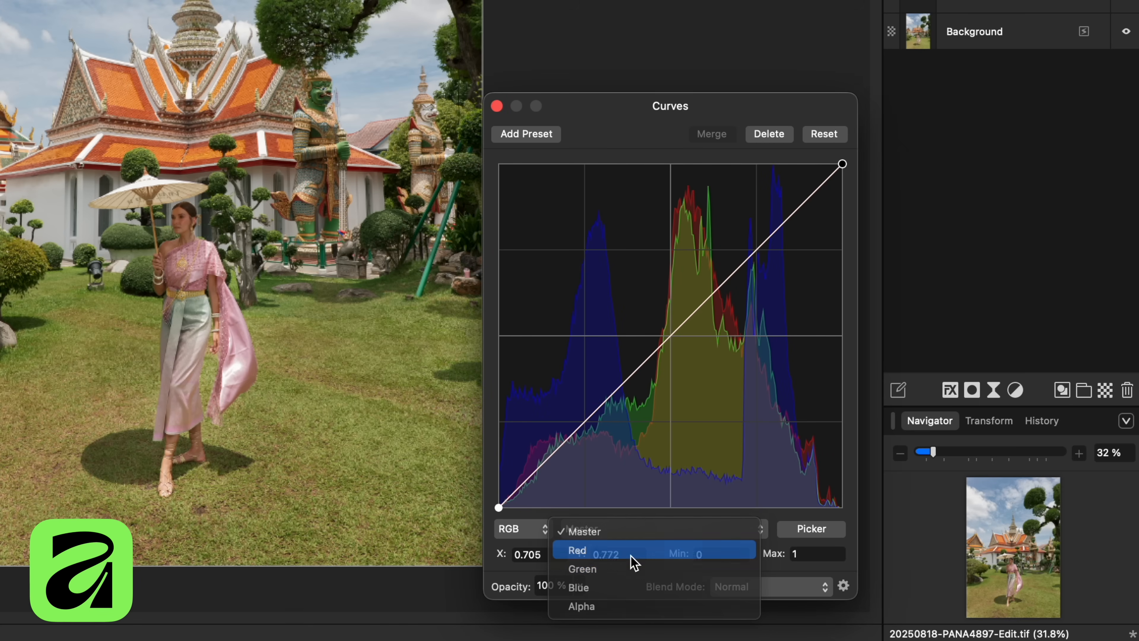
left_click(631, 556)
left_click_drag(756, 250, 747, 235)
left_click_drag(595, 406, 587, 426)
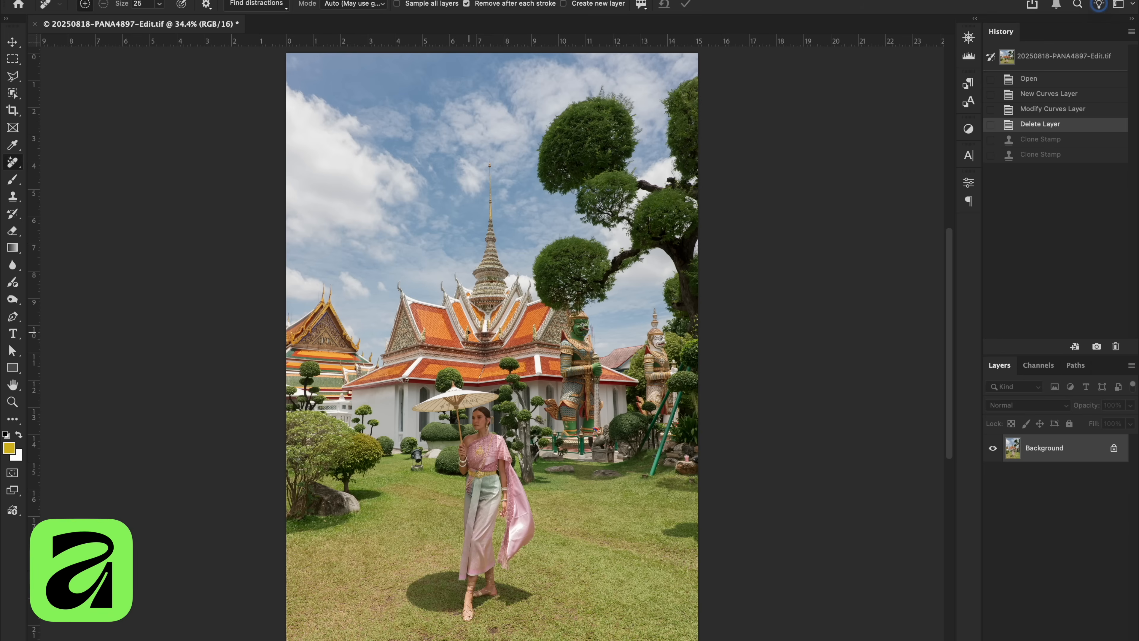
- Retouch the creases in the lower part of the pink sash with the Healing Brush on the Pixel layer
key("super+1")
scroll(421, 334, "down", 10)
key("super+plus")
key("super+plus")
scroll(421, 334, "up", 3)
scroll(421, 333, "right", 3)
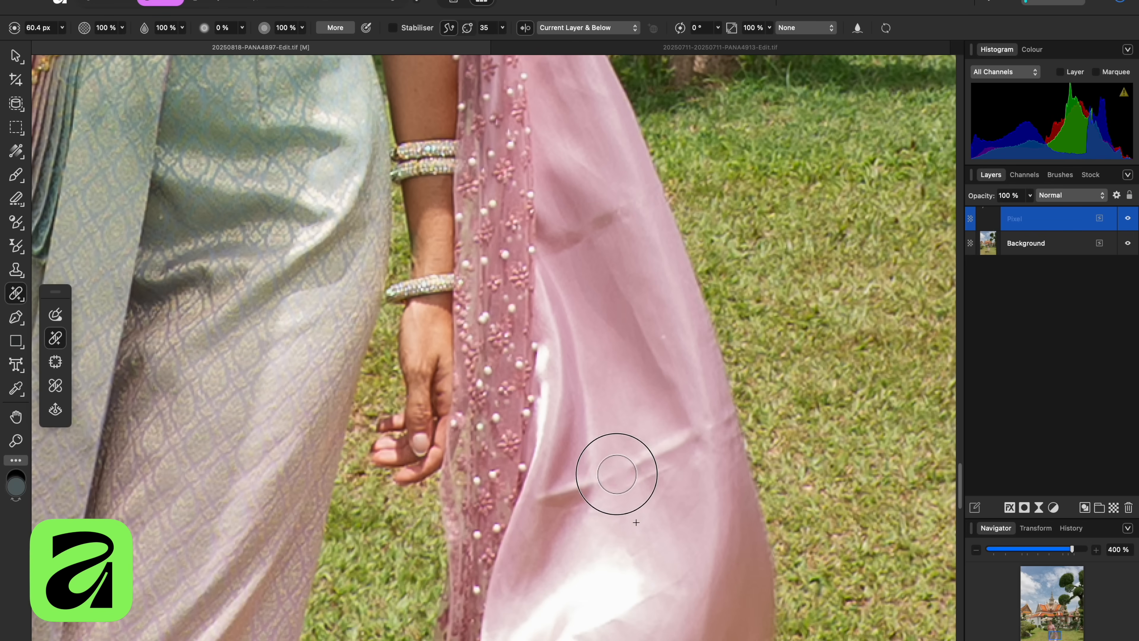
mouse_move(617, 474)
left_mouse_down()
mouse_move(666, 443)
mouse_move(681, 452)
left_mouse_up()
mouse_move(581, 516)
left_mouse_down()
mouse_move(586, 483)
mouse_move(549, 501)
left_mouse_up()
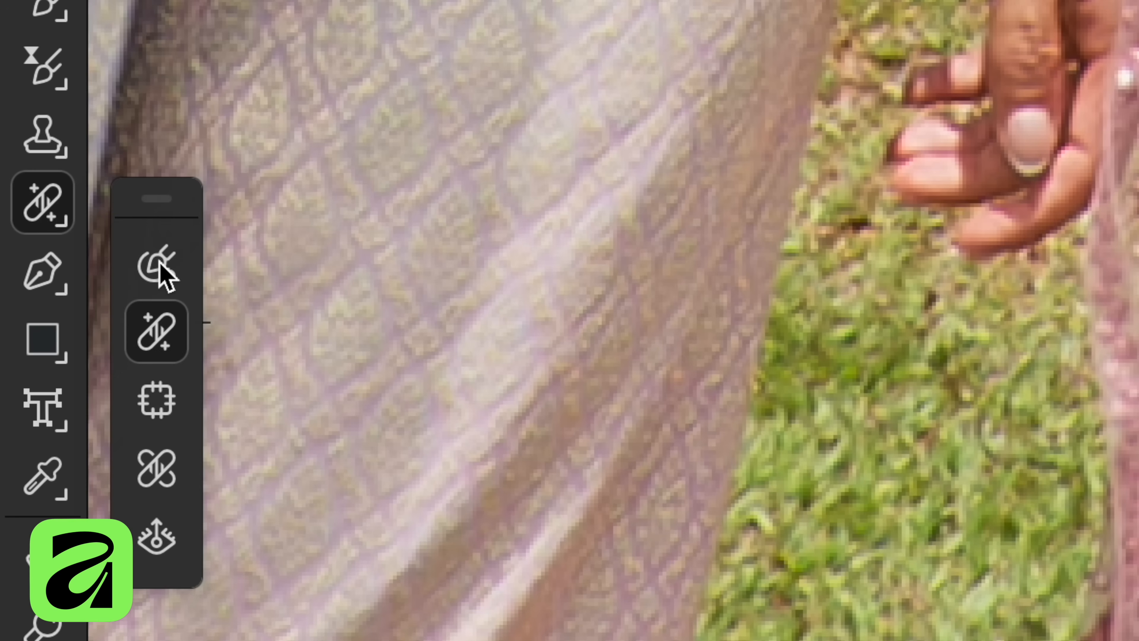
- Retouch the creases across the lower part of the pink sash with the Inpainting Brush
left_click(160, 265)
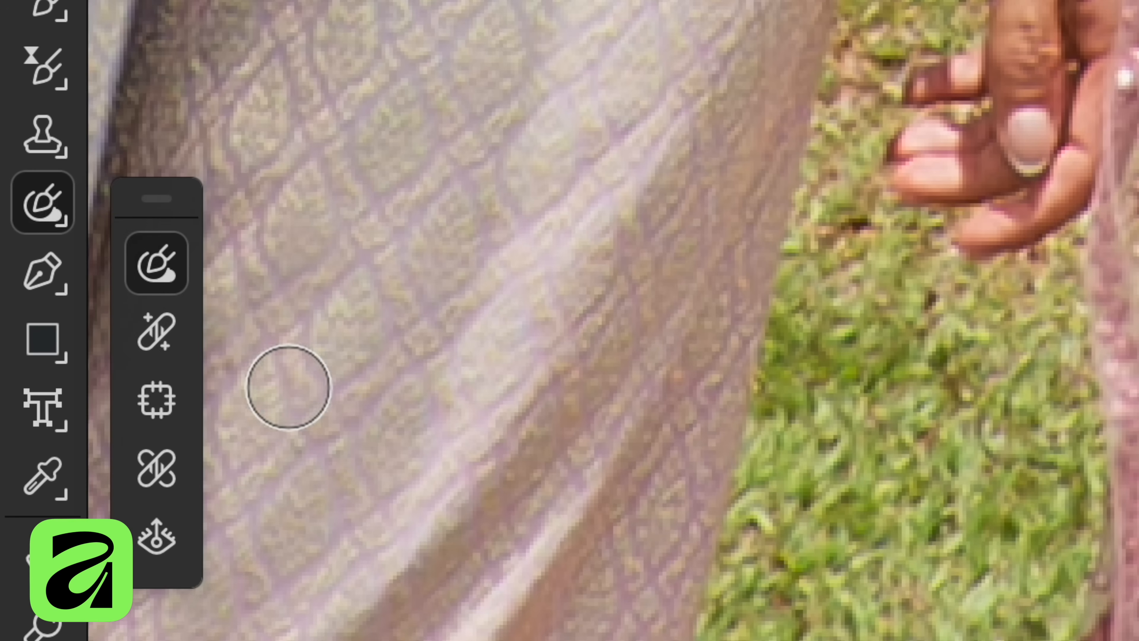
left_click_drag(509, 66, 364, 216)
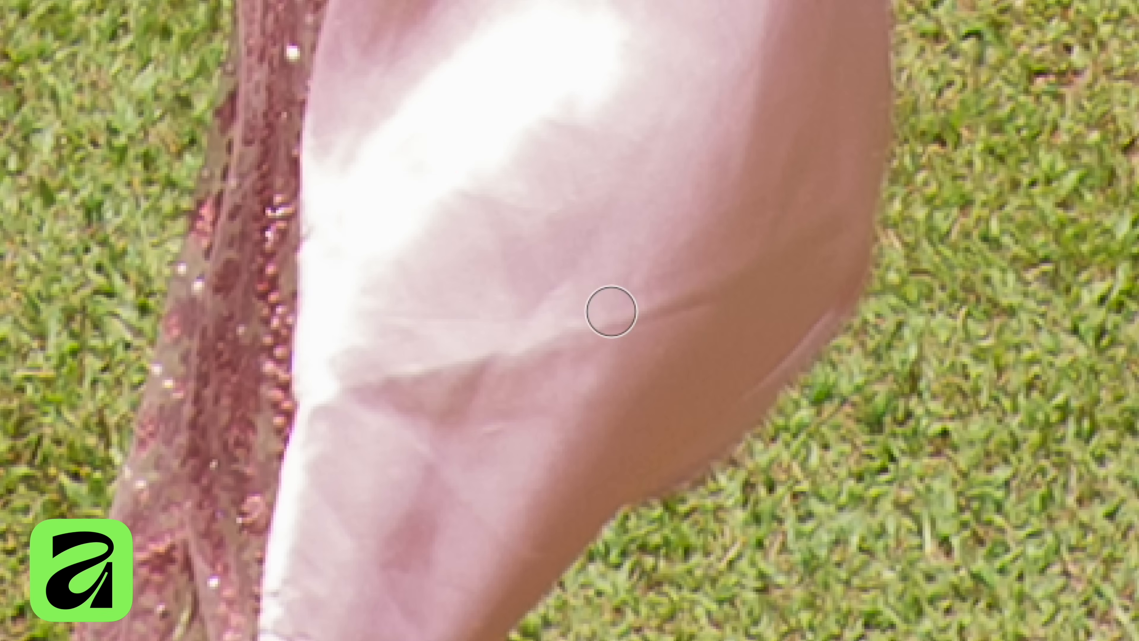
mouse_move(376, 389)
left_mouse_down()
mouse_move(624, 328)
mouse_move(727, 286)
mouse_move(835, 217)
left_mouse_up()
left_click_drag(504, 540, 372, 410)
left_click_drag(322, 494, 449, 634)
left_click_drag(415, 584, 424, 516)
mouse_move(492, 393)
left_mouse_down()
mouse_move(435, 411)
mouse_move(526, 397)
left_mouse_up()
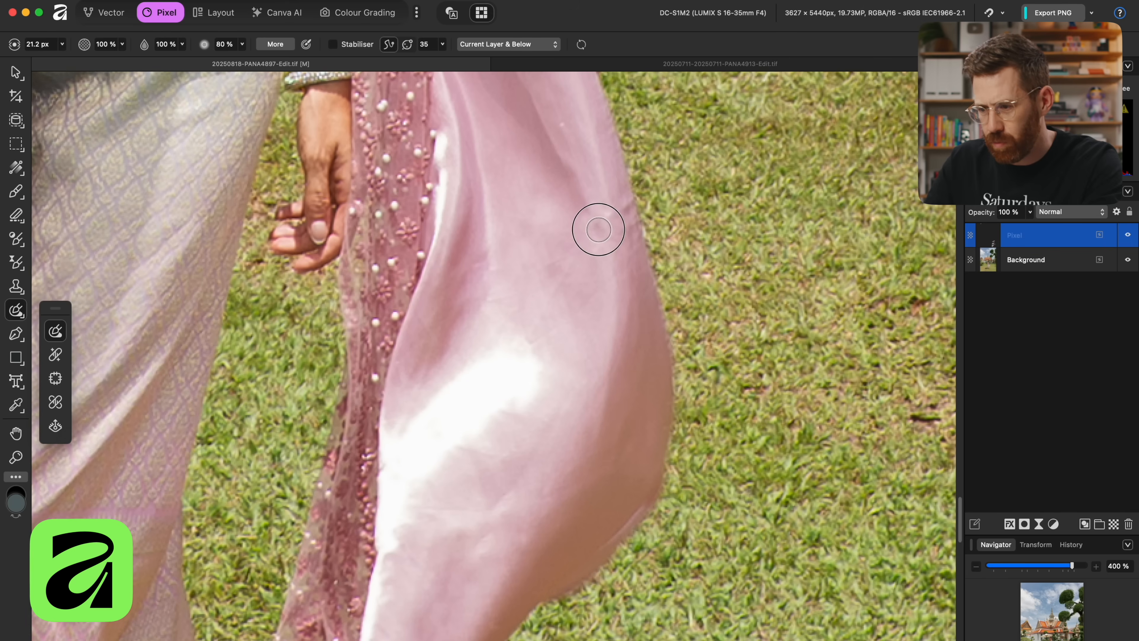
- Inpaint the blemishes near the pink sash's outer edge and paint over the front green pole from its upper end
left_click(599, 229)
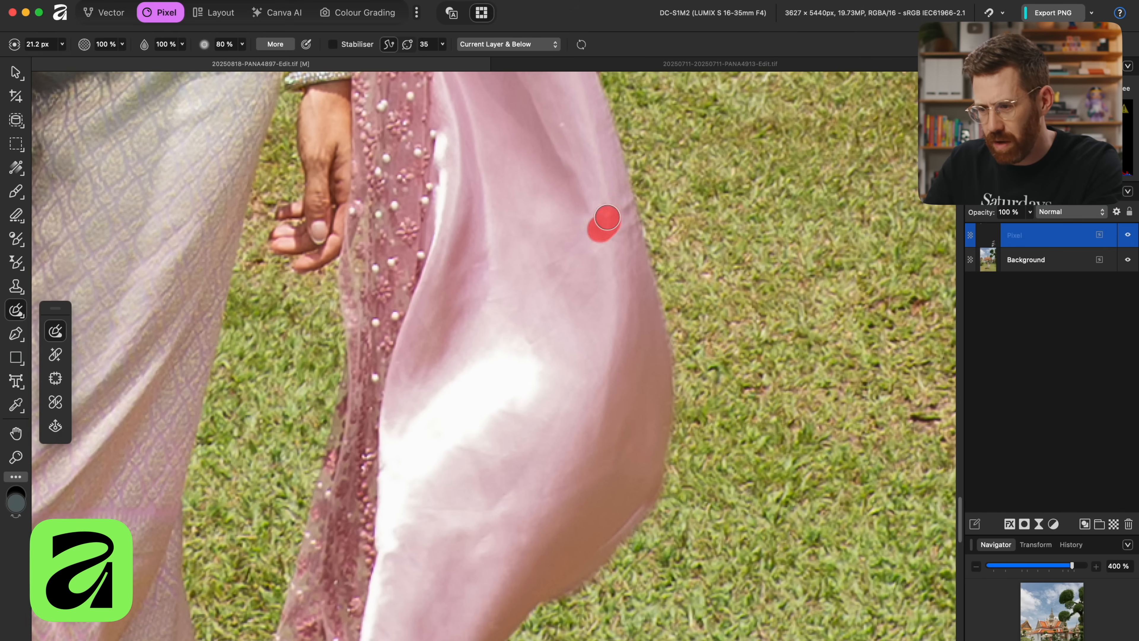
scroll(601, 227, "up", 3)
left_click_drag(581, 188, 562, 157)
scroll(610, 263, "up", 5)
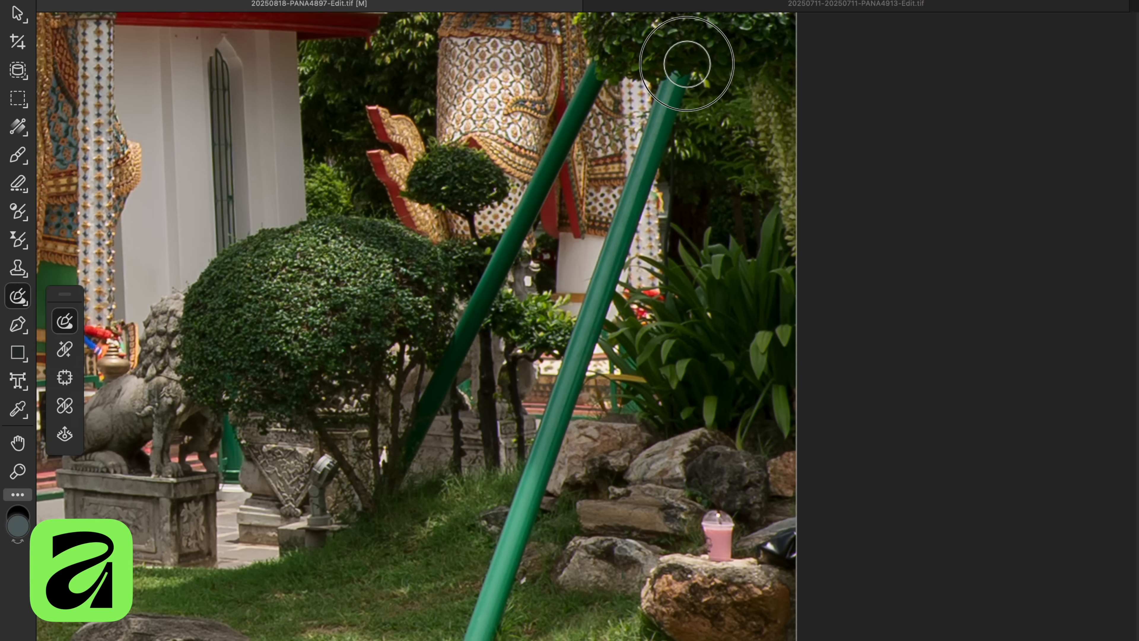
mouse_move(685, 58)
left_mouse_down()
mouse_move(629, 201)
mouse_move(550, 342)
mouse_move(485, 623)
mouse_move(588, 292)
left_mouse_up()
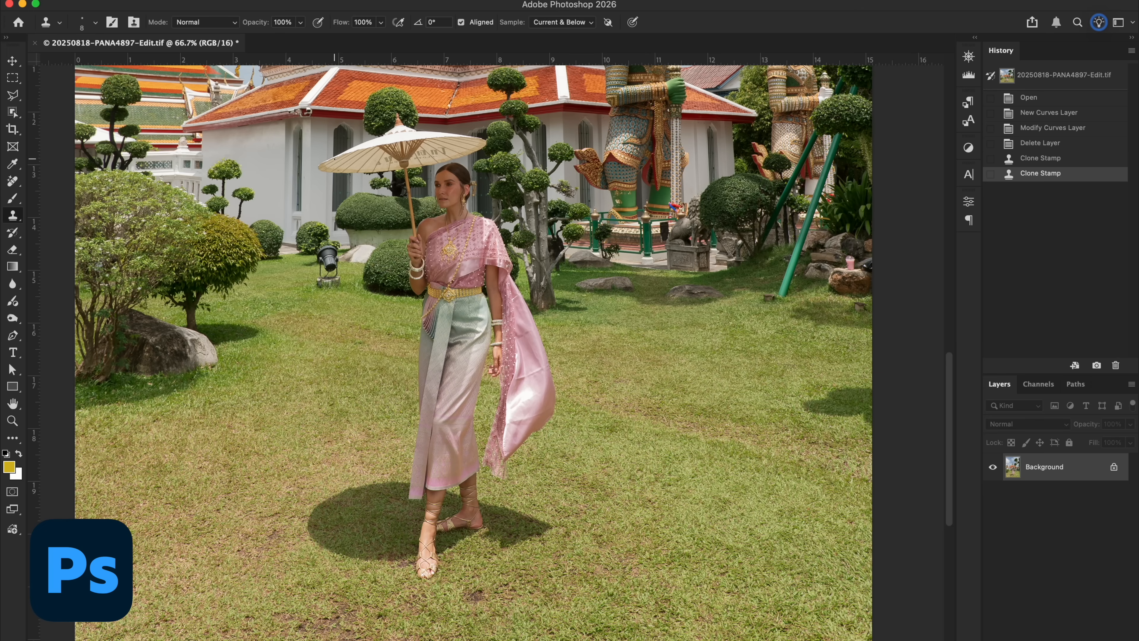
- Switch to Photoshop and apply the Reblum Retouch filter to the Background layer, checking the woman's face and upper body in the preview
left_click(337, 2)
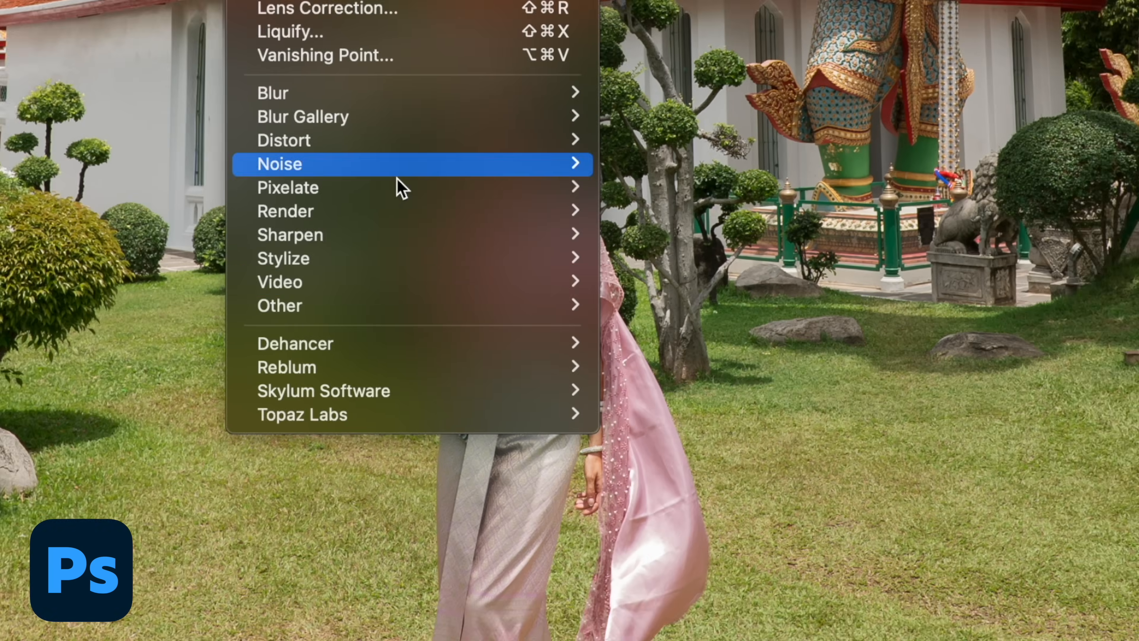
mouse_move(403, 302)
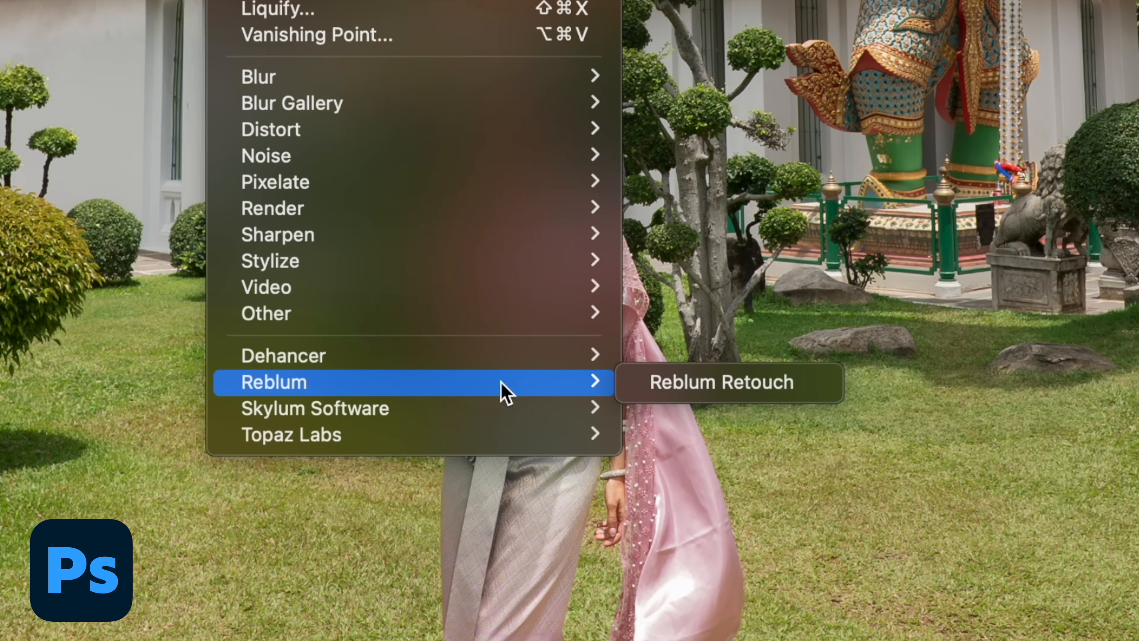
left_click(690, 387)
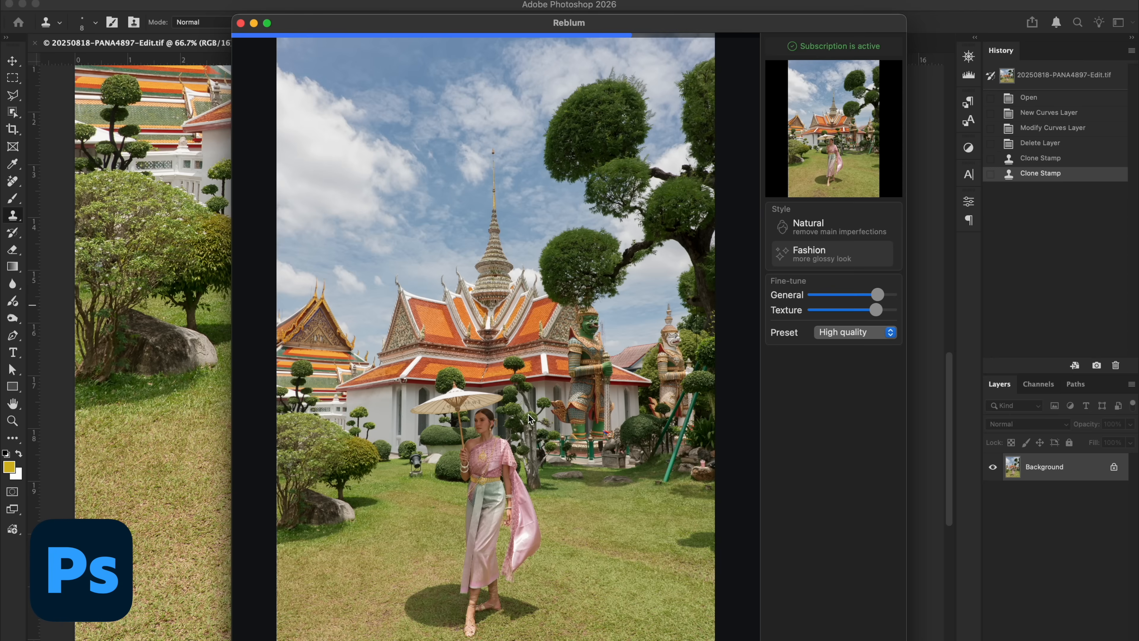
scroll(537, 418, "up", 8)
left_click_drag(537, 418, 581, 174)
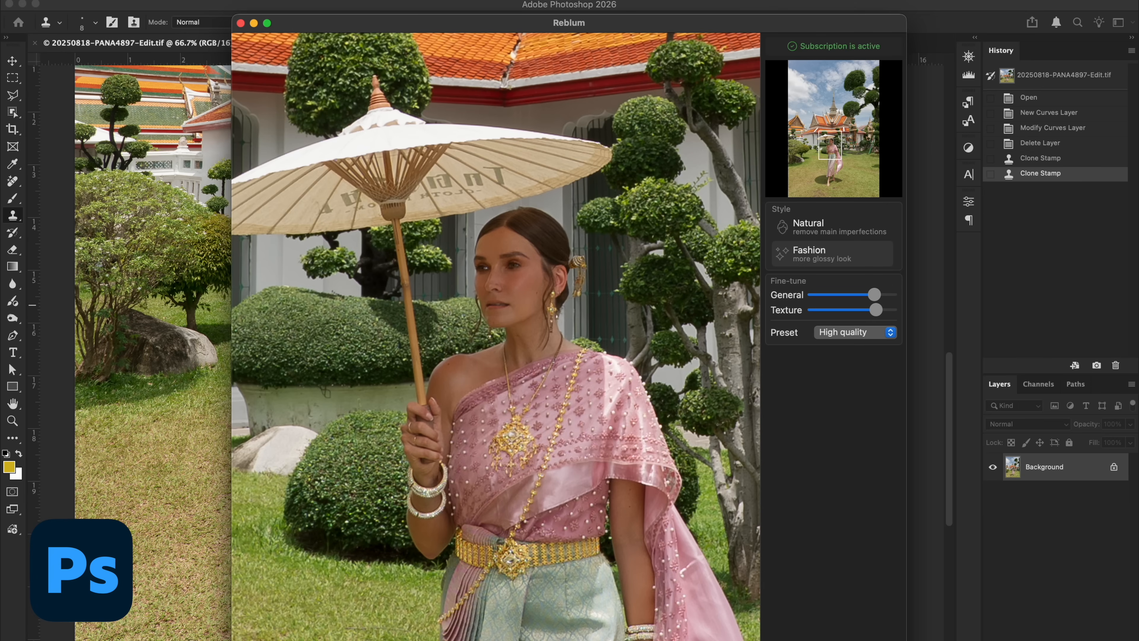
key("Return")
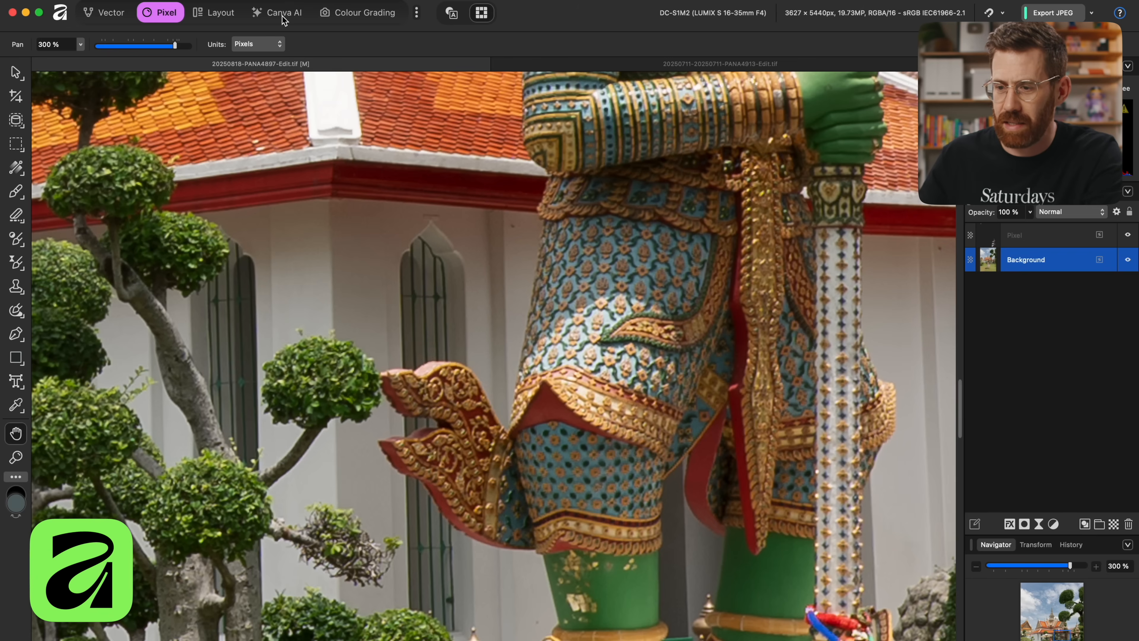
- Switch to Affinity and open the Canva AI studio with the whole photo fitted to the window
left_click(284, 15)
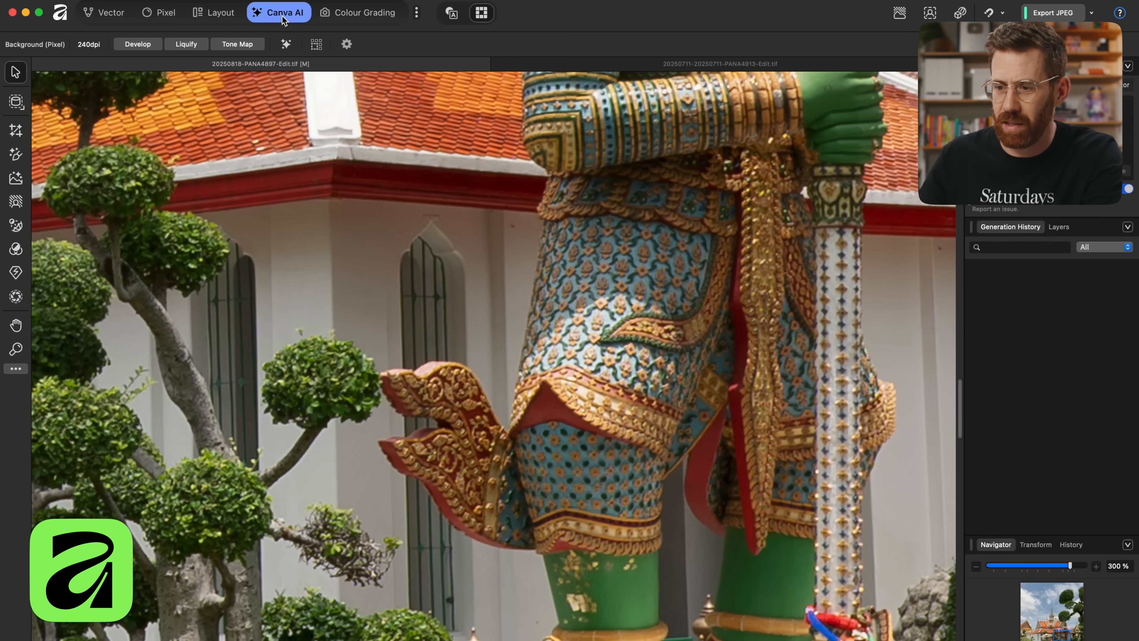
key("super+0")
left_click(467, 324)
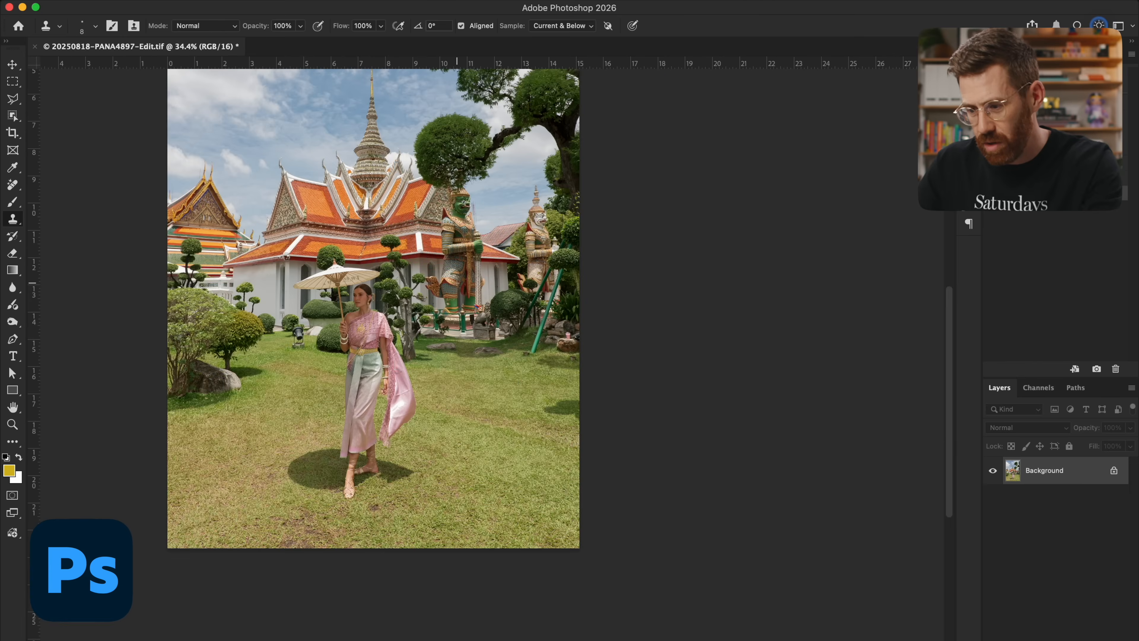
- Switch to Photoshop, outline the front green pole with the Polygonal Lasso, remove the selected area, and compare before and after
scroll(457, 283, "up", 5)
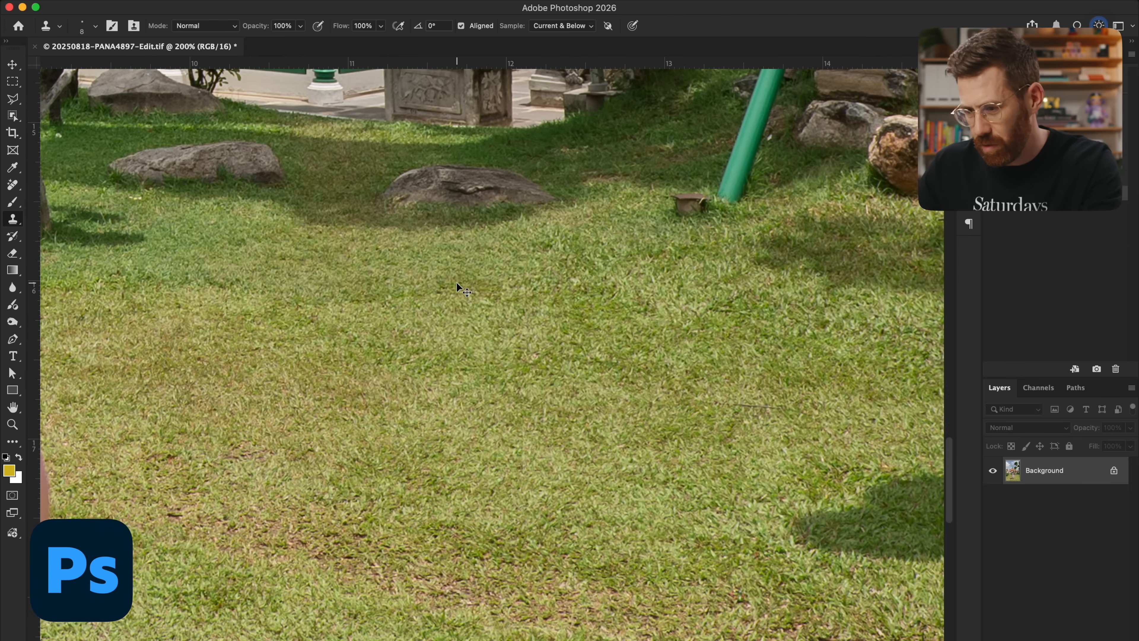
scroll(457, 283, "right", 4)
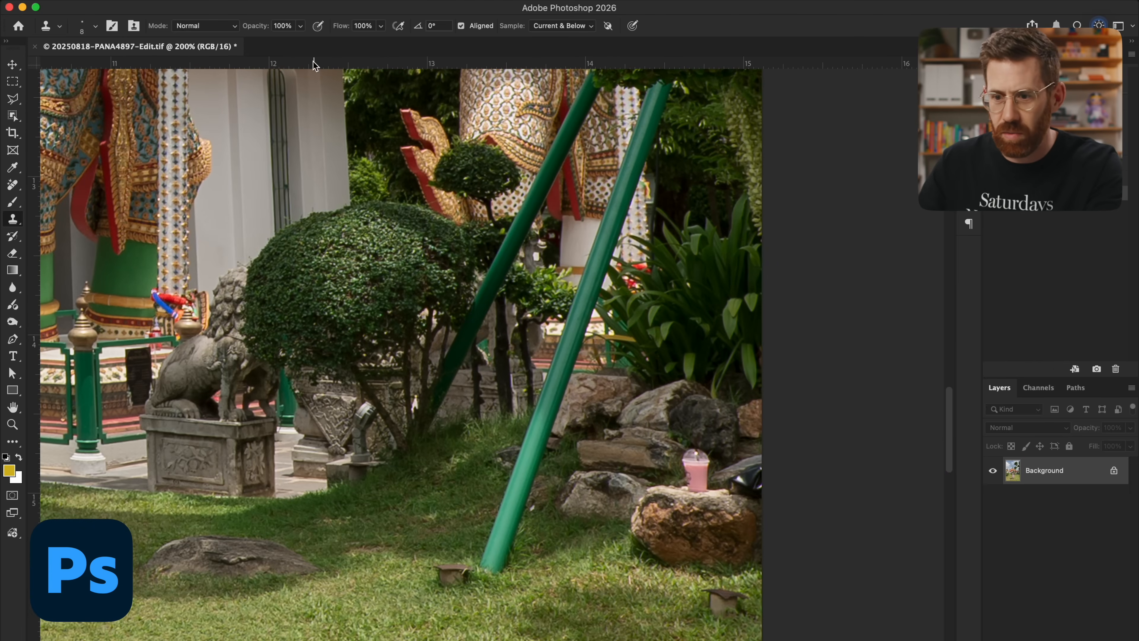
left_click(12, 99)
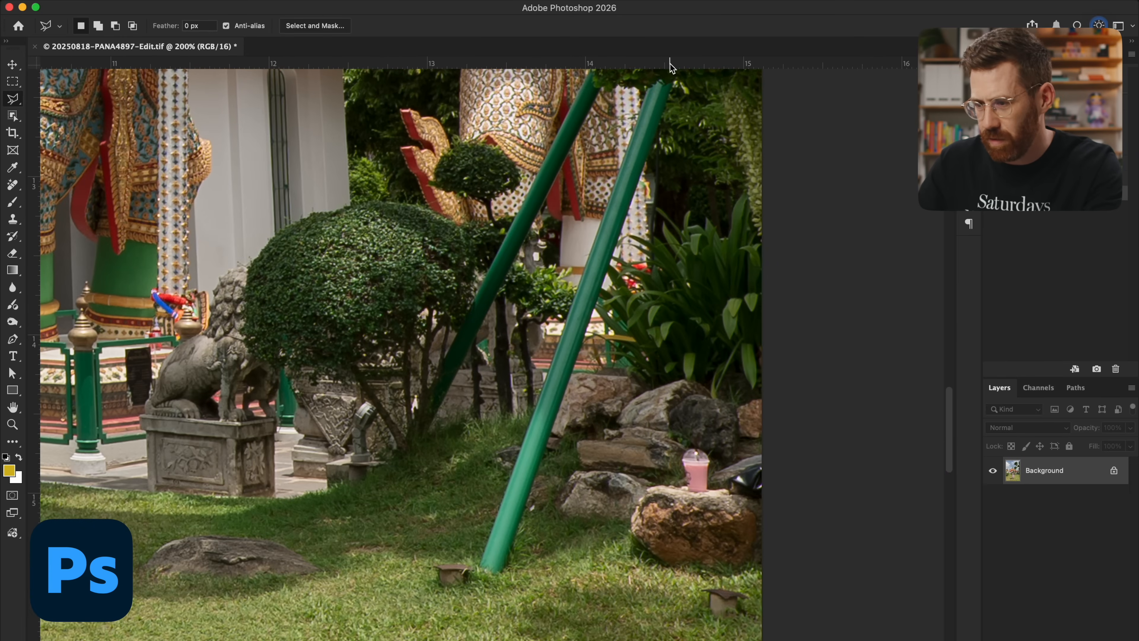
scroll(671, 66, "right", 1)
left_click(628, 82)
left_click(473, 471)
left_click(477, 613)
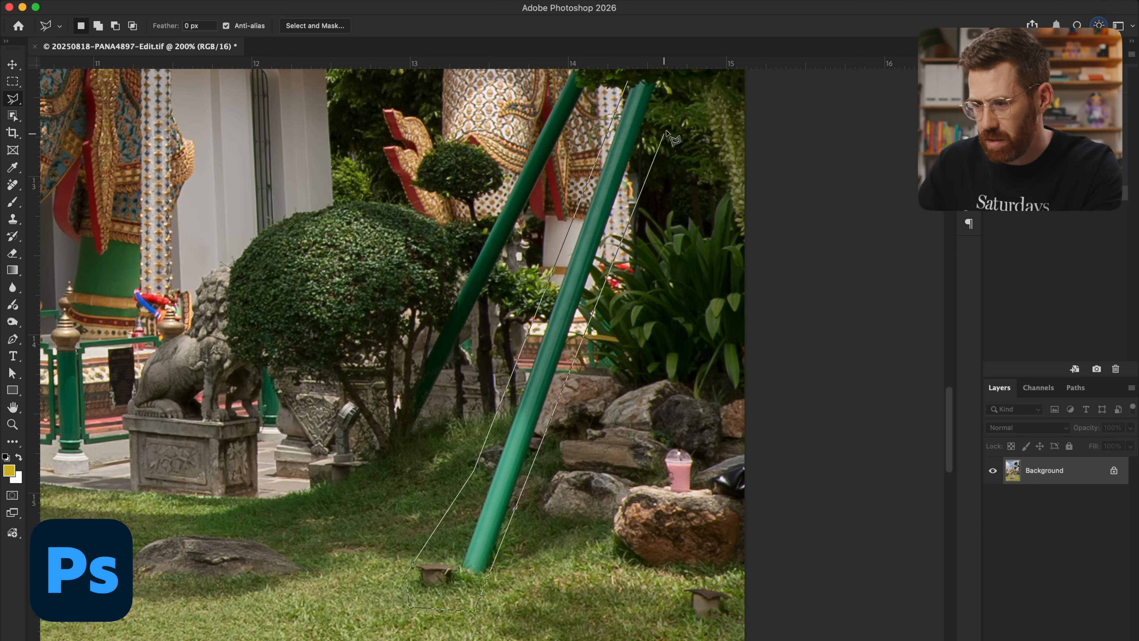
double_click(675, 90)
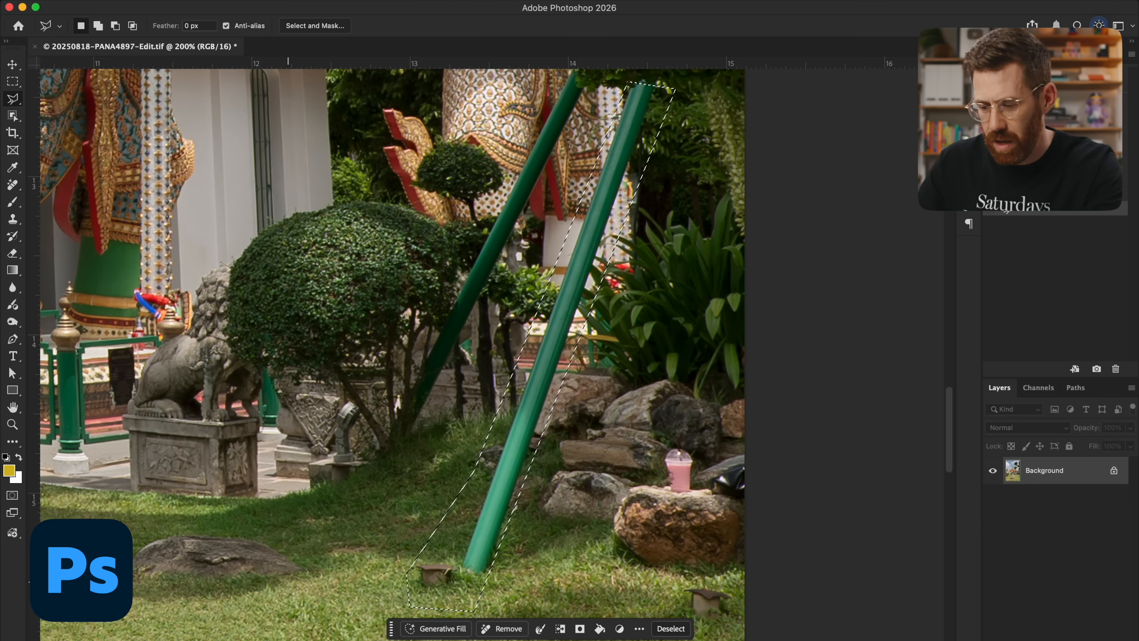
left_click(501, 628)
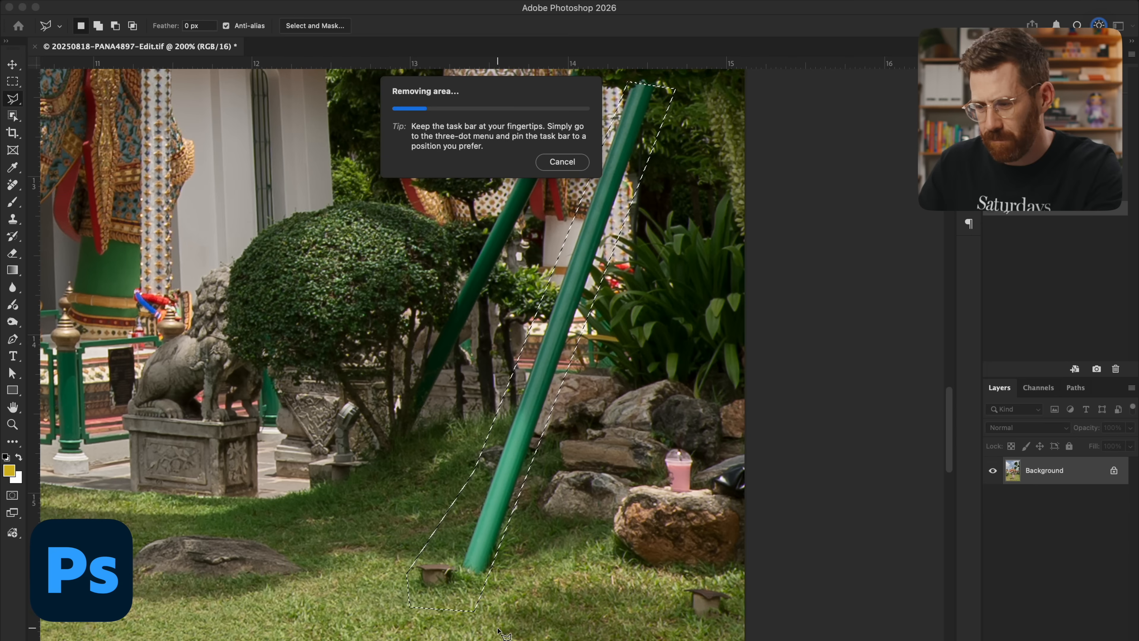
left_click(992, 470)
left_click(993, 470)
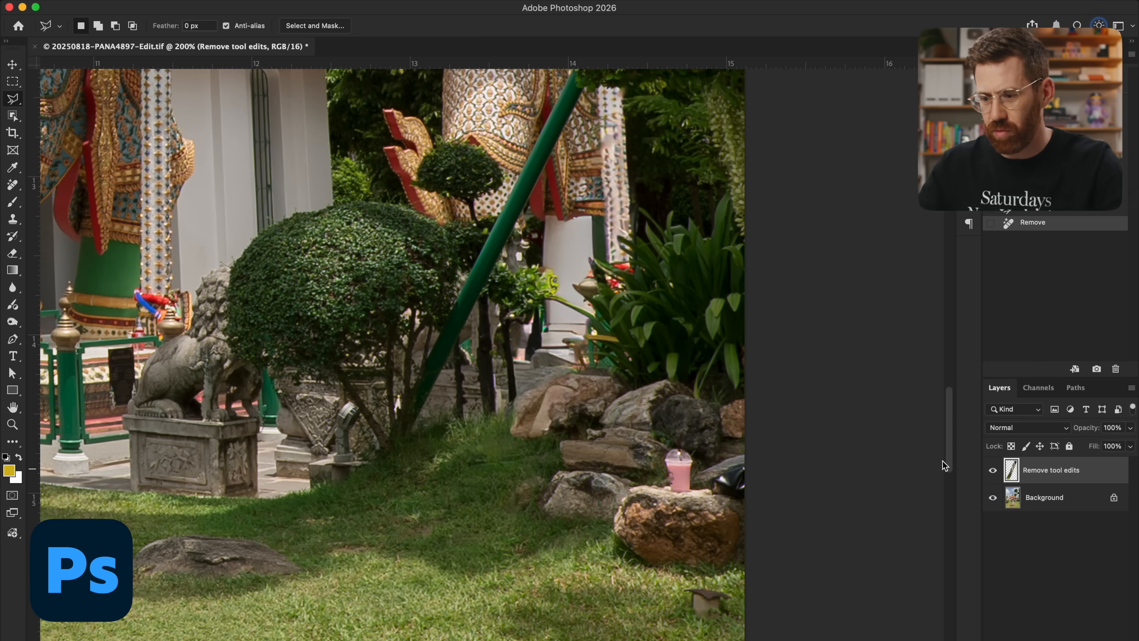
- Select the parasol with the Selection Brush and use Generative Fill with Gemini 2.5 (Nano Banana) and the prompt "rain umbrella"
scroll(796, 408, "up", 3)
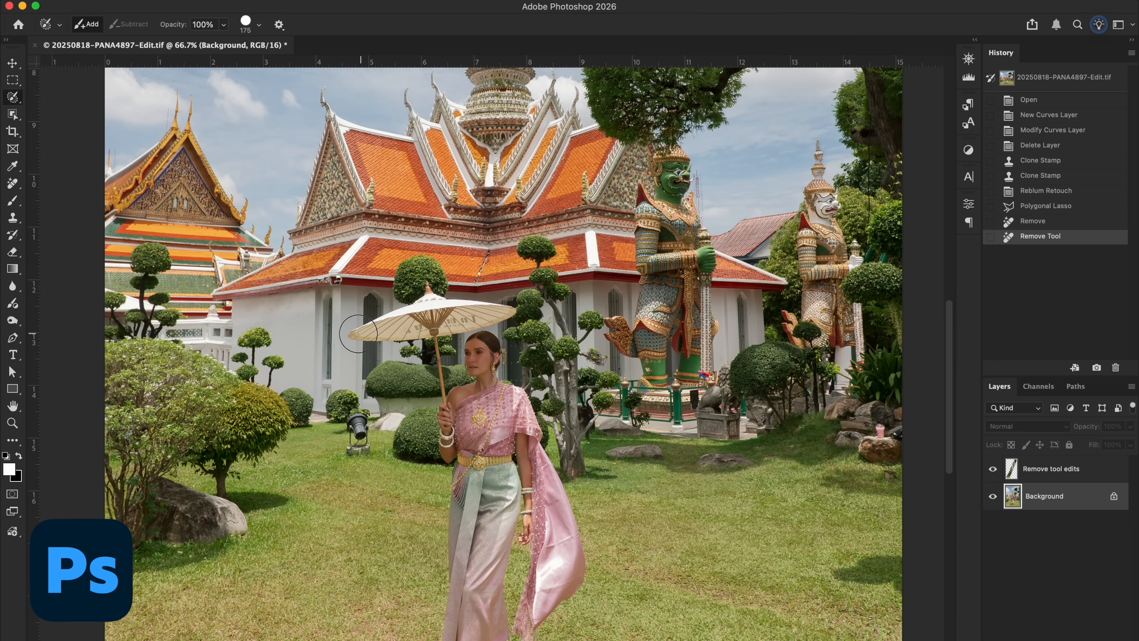
mouse_move(358, 336)
left_mouse_down()
mouse_move(499, 310)
mouse_move(421, 306)
mouse_move(419, 287)
mouse_move(428, 301)
mouse_move(414, 324)
mouse_move(439, 322)
left_mouse_up()
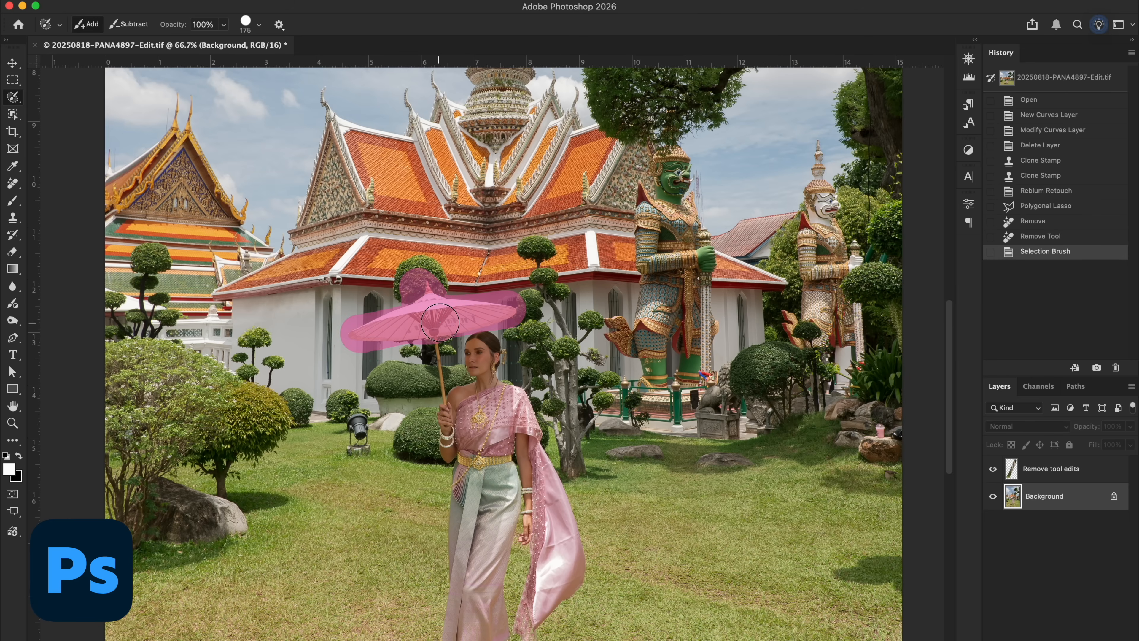
left_click(341, 372)
left_click(465, 372)
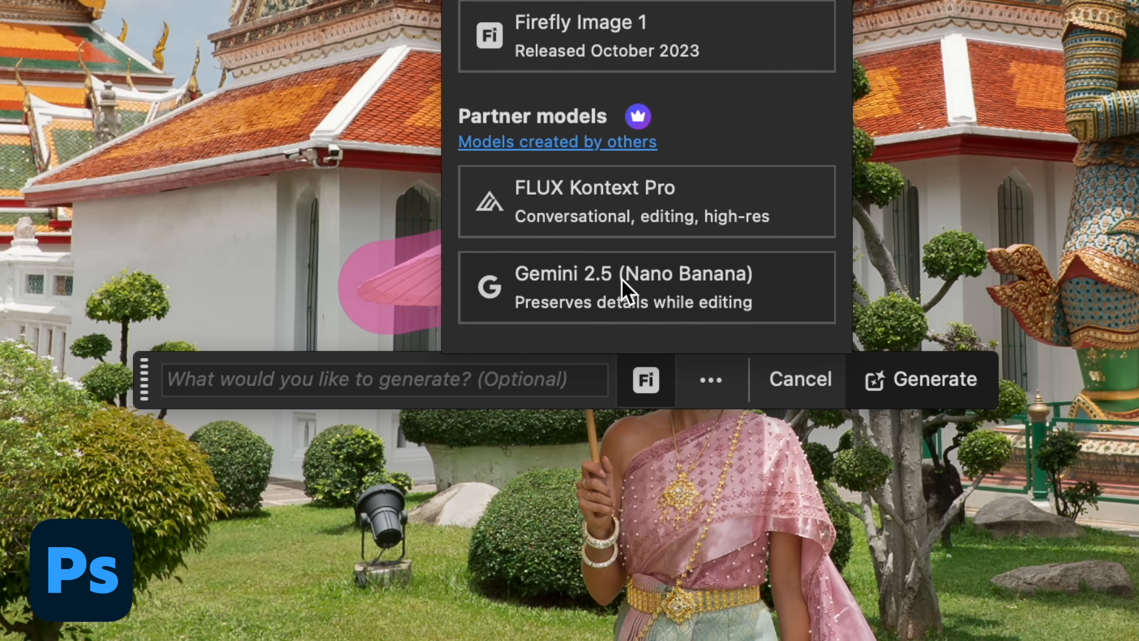
left_click(700, 287)
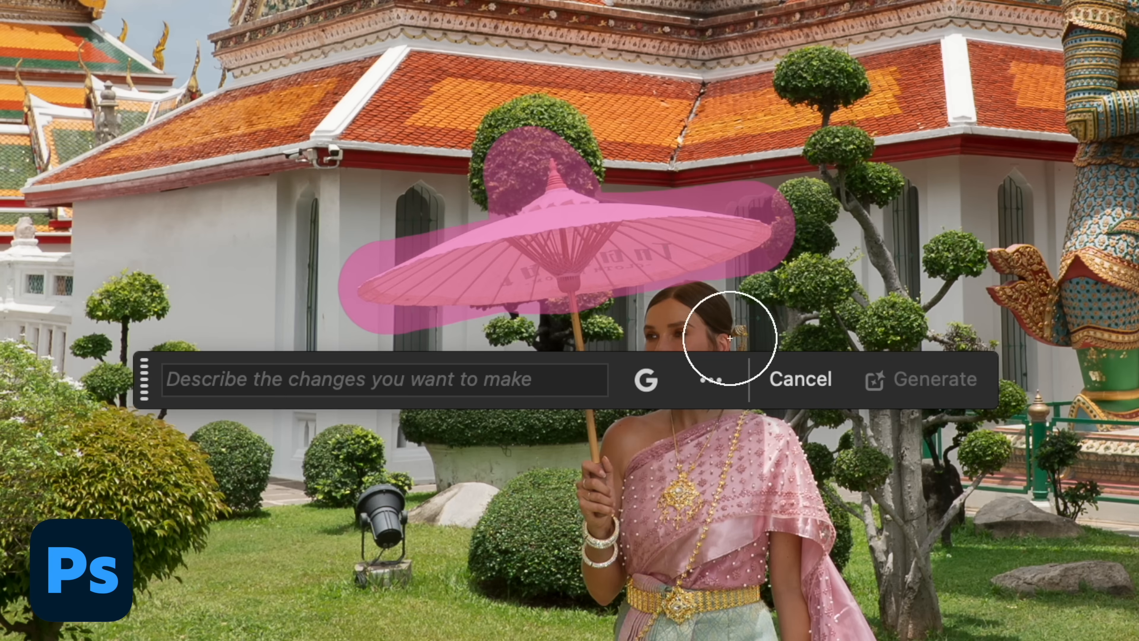
left_click(486, 383)
type("rain umbrella")
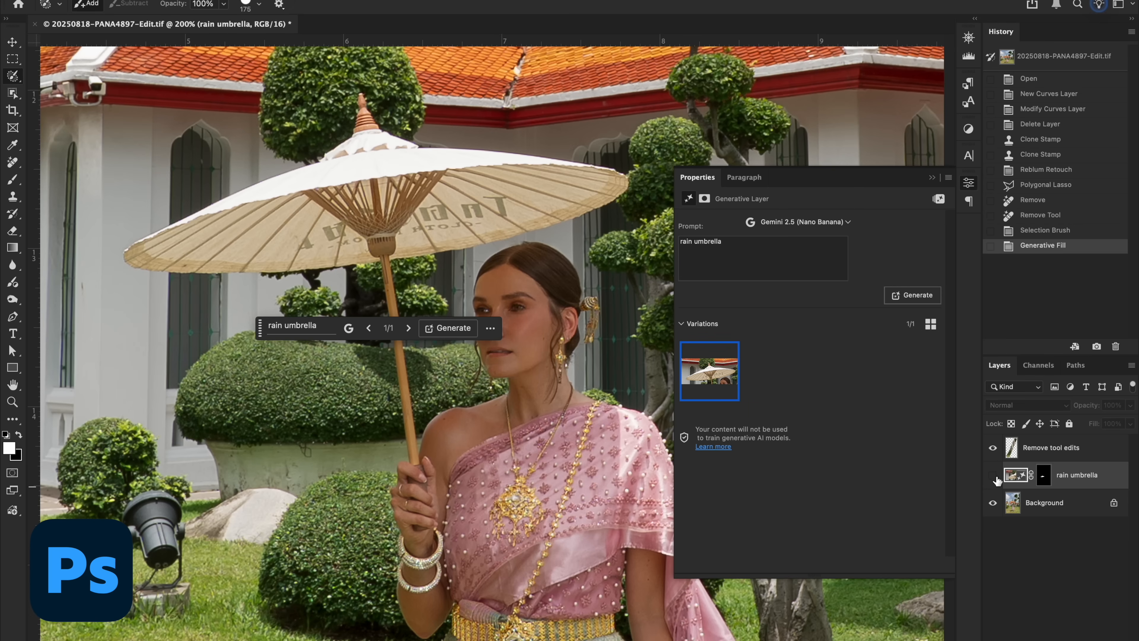
- Show the rain umbrella layer again and examine the generated parasol and its surroundings up close
left_click(993, 476)
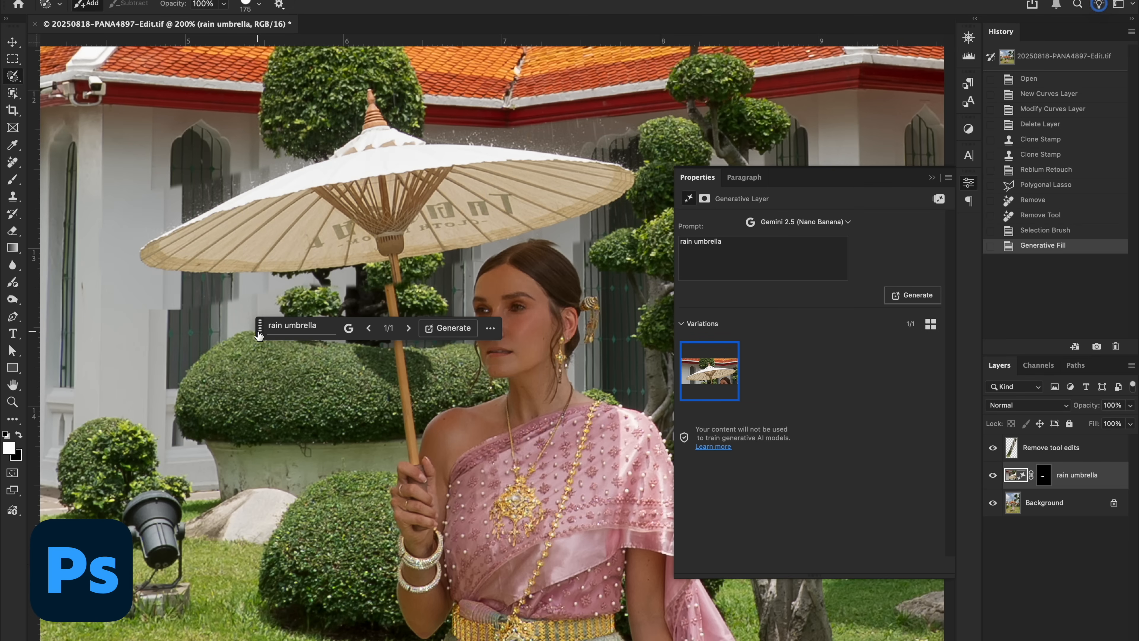
key("ctrl+plus")
scroll(493, 342, "up", 5)
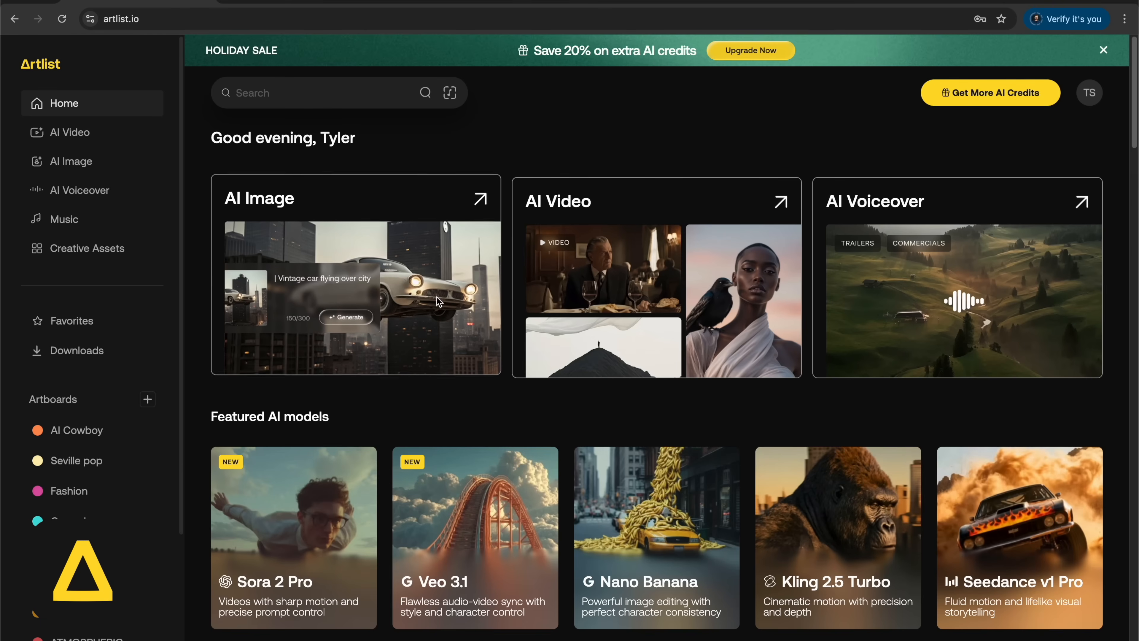
- Switch to Artlist and generate an image-to-image edit of the B0005865-Edit sample photo with the prompt "add subtle white clouds to the sky"
left_click(398, 276)
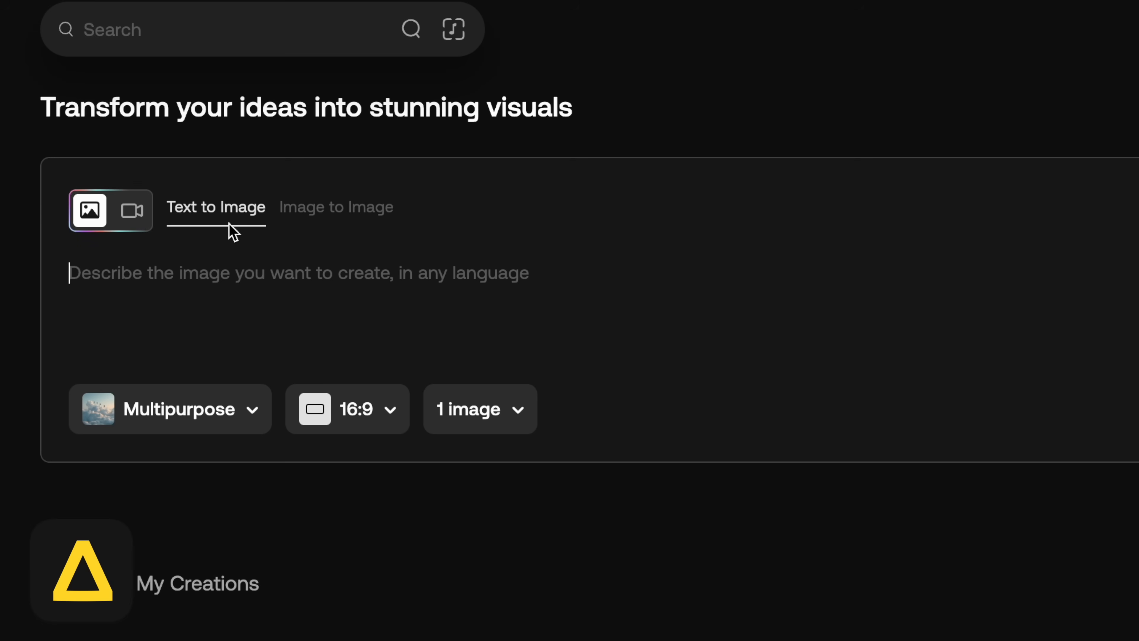
left_click(358, 208)
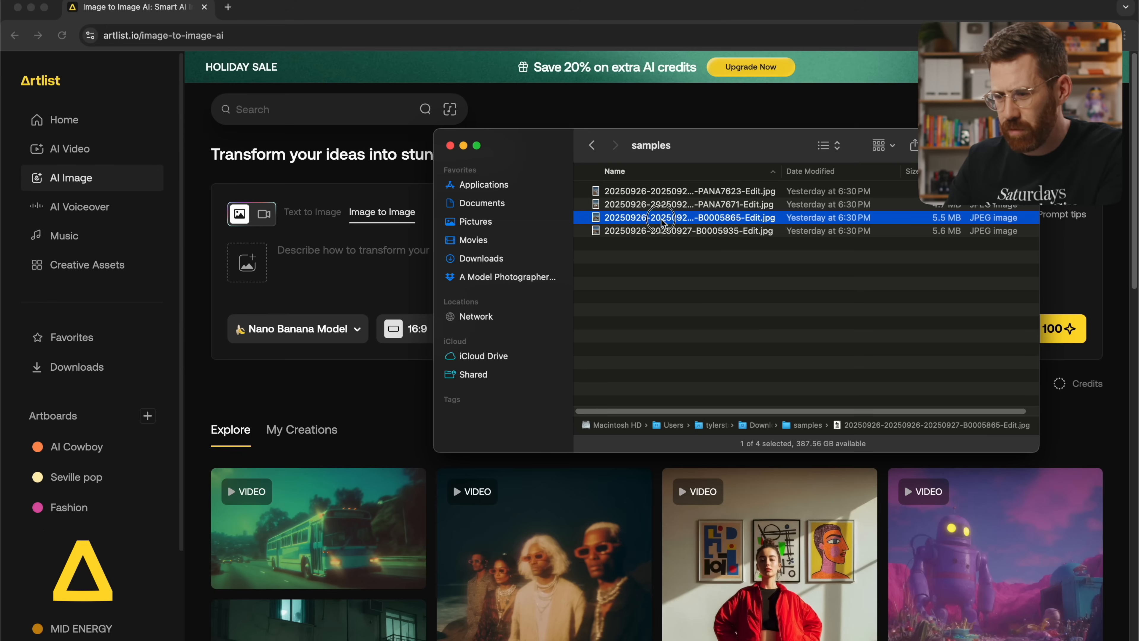
left_click_drag(673, 217, 254, 266)
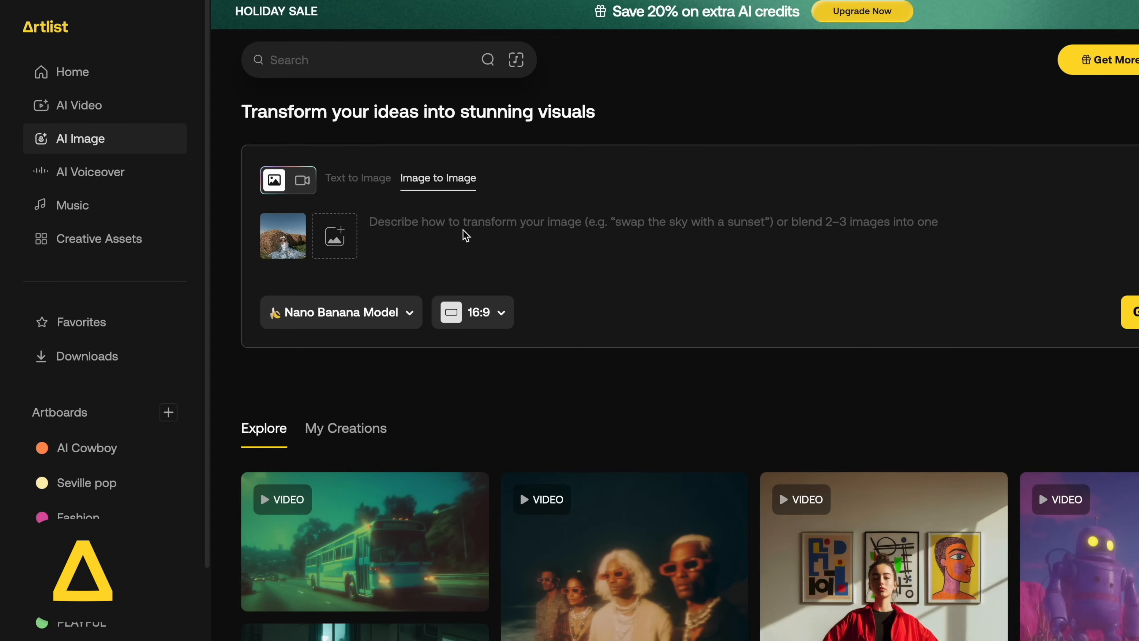
type("add")
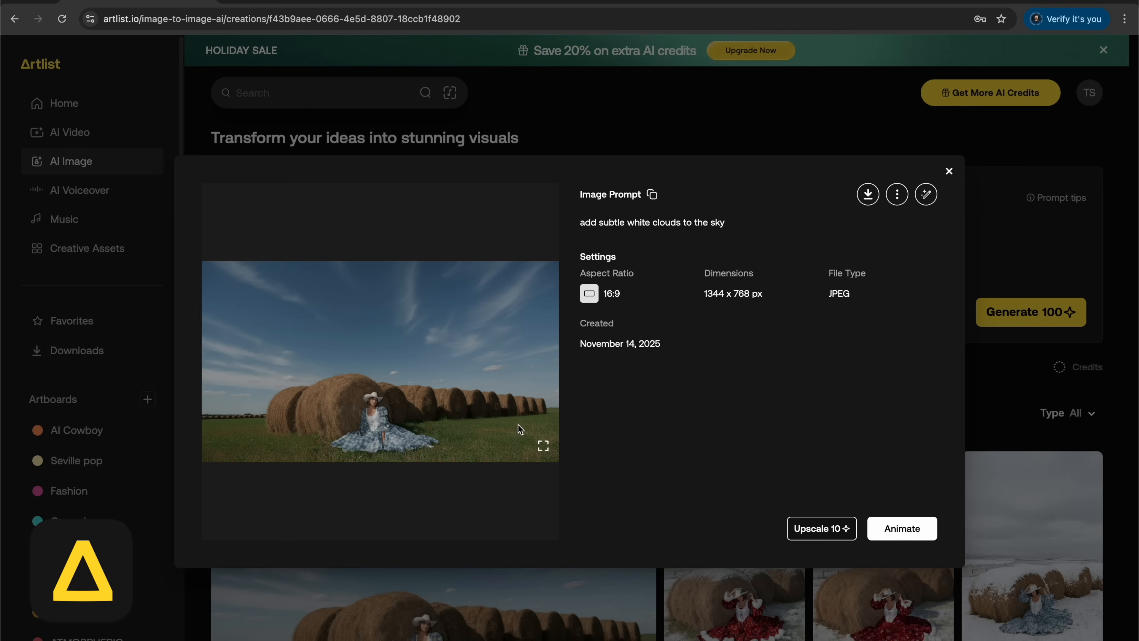
- Examine the generated cloud images at full size and compare them with the original B0005865-Edit sample photo
left_click(543, 445)
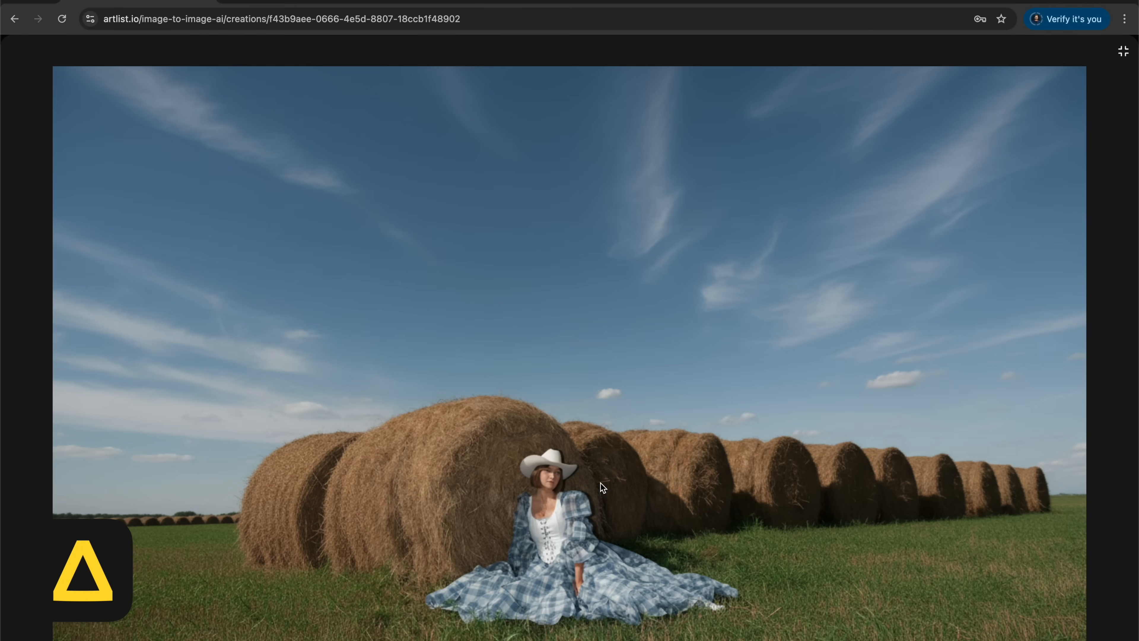
left_click(1124, 53)
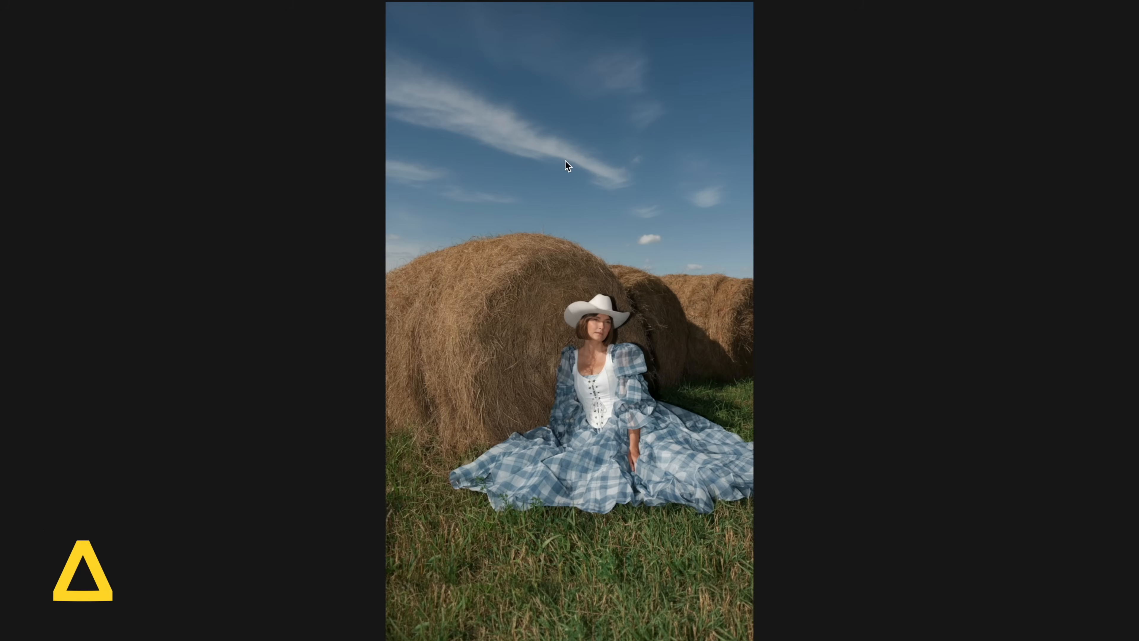
key("space")
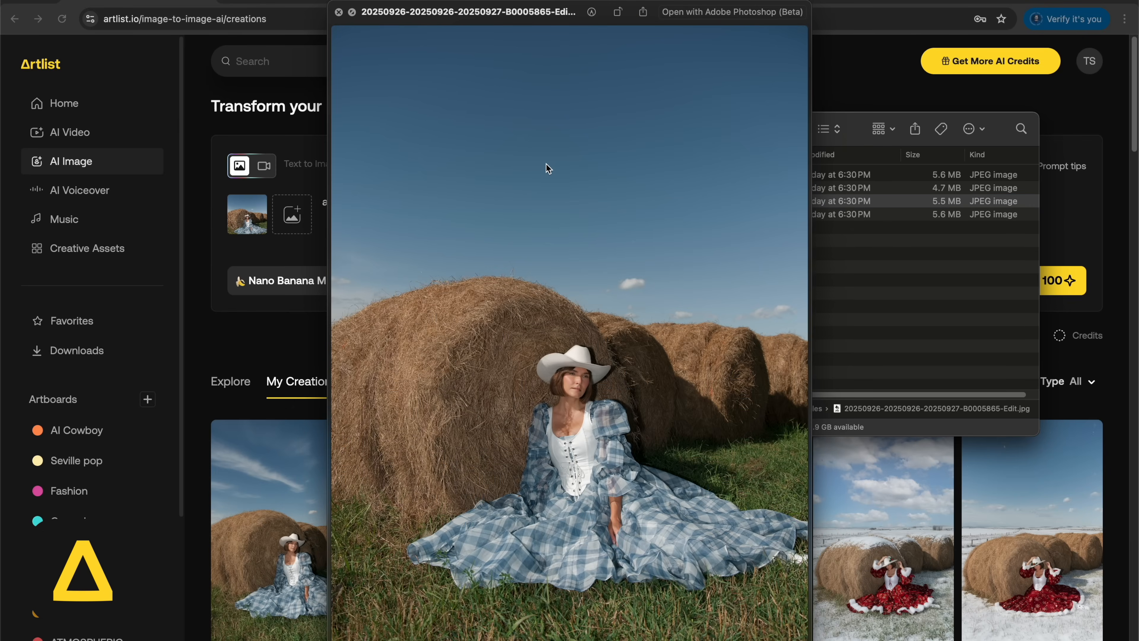
left_click(221, 395)
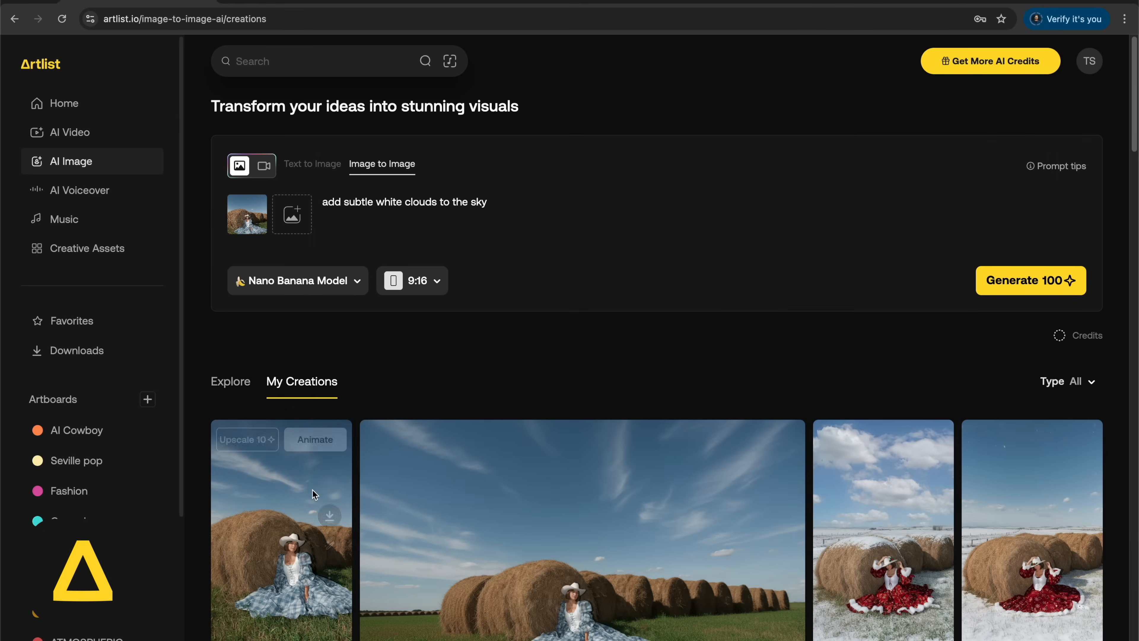
- Inspect the newest portrait image with added clouds at full size and close its preview
left_click(311, 496)
left_click(287, 503)
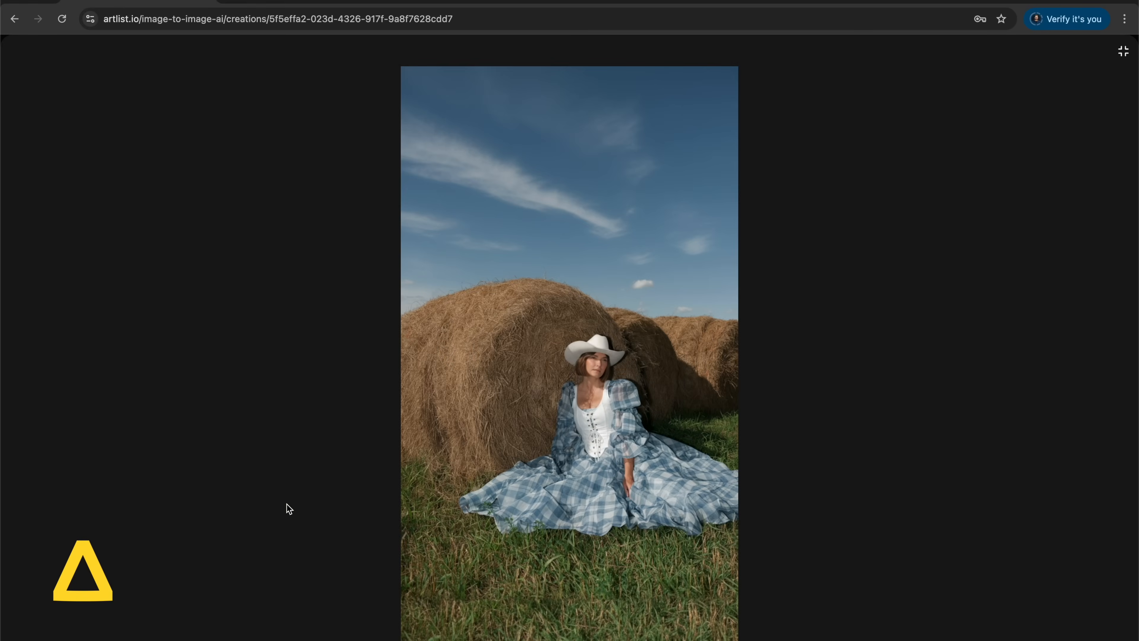
key("Escape")
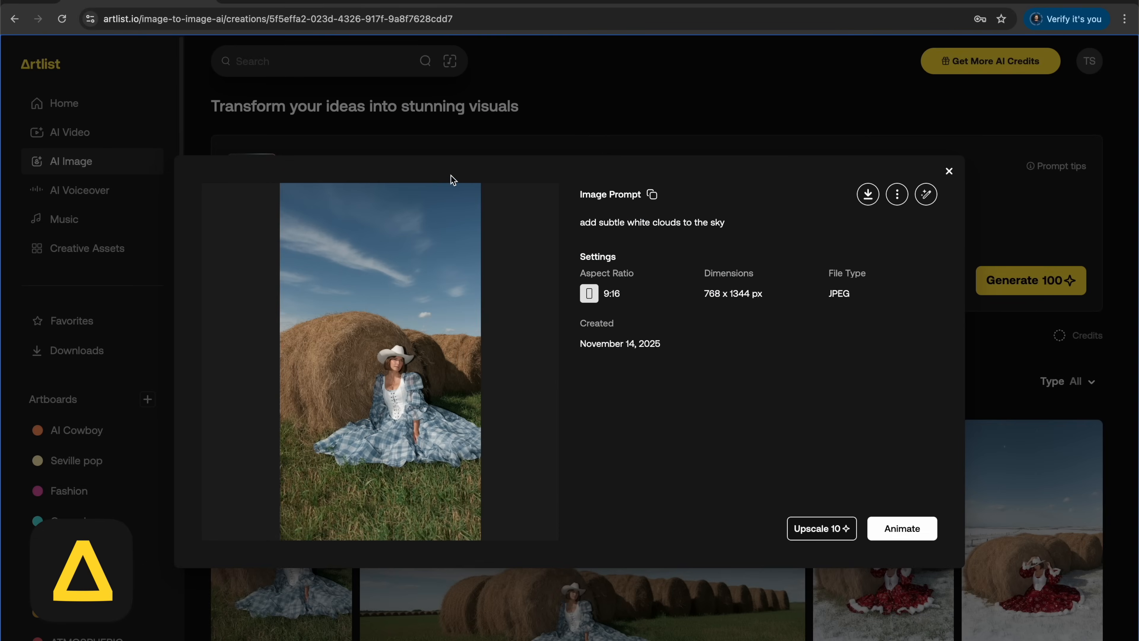
left_click(568, 144)
- Extend the image prompt to "add subtle white puffy clouds to the sky" and generate another version
left_click(405, 203)
type("puffy clouds to the sky")
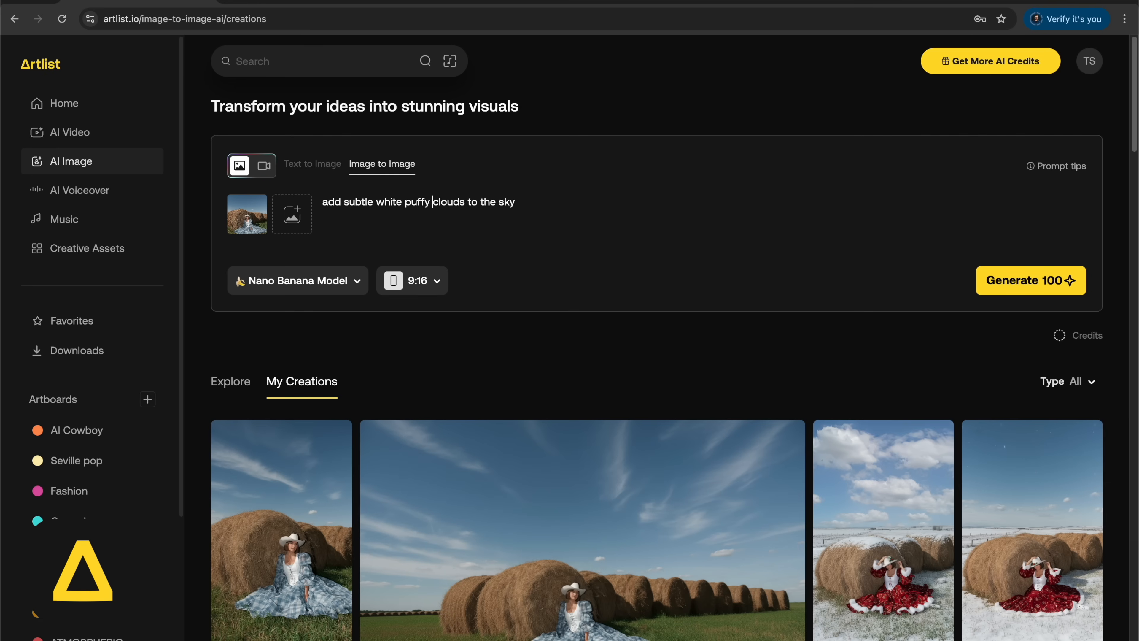
left_click(1023, 279)
- Replace "puffy" with "fluffy" in the cloud prompt, generate another version and browse the results at full size
key("BackSpace")
key("BackSpace")
key("BackSpace")
key("BackSpace")
key("BackSpace")
key("BackSpace")
type("fluffy")
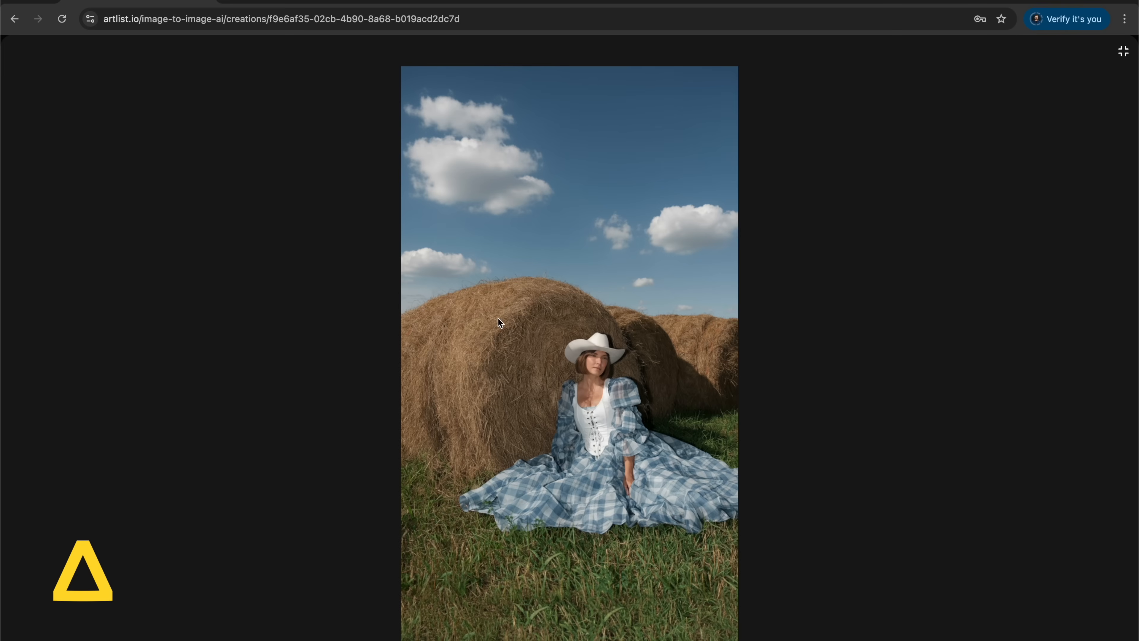
key("Right")
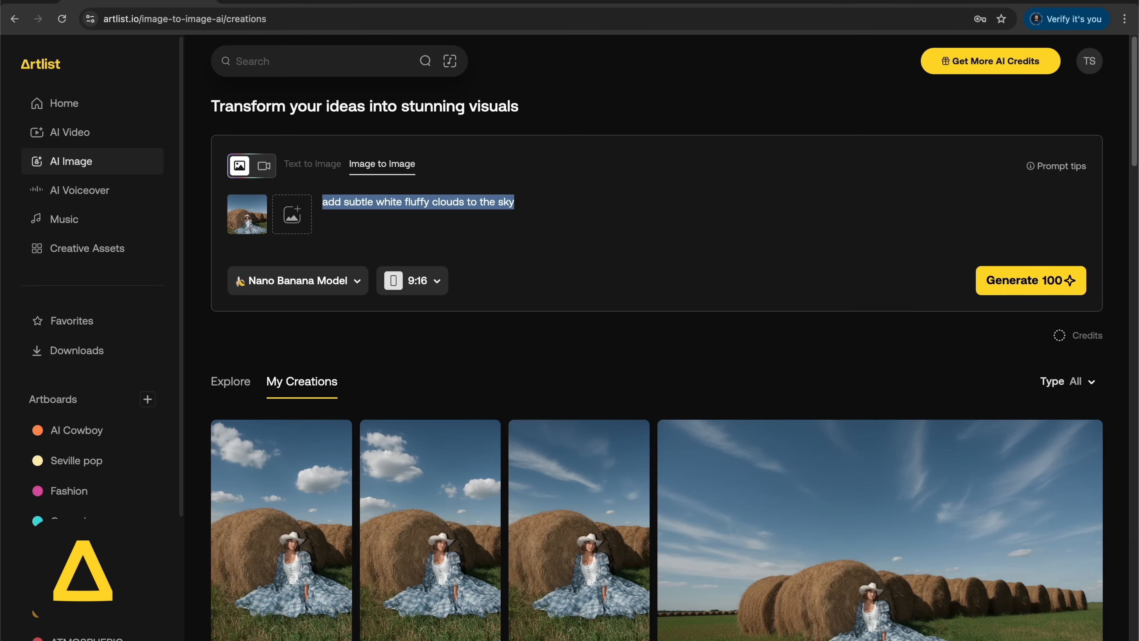
- Generate an image edit with the prompt "change the time of day to dusk with subtle clouds in the sky"
type("change t")
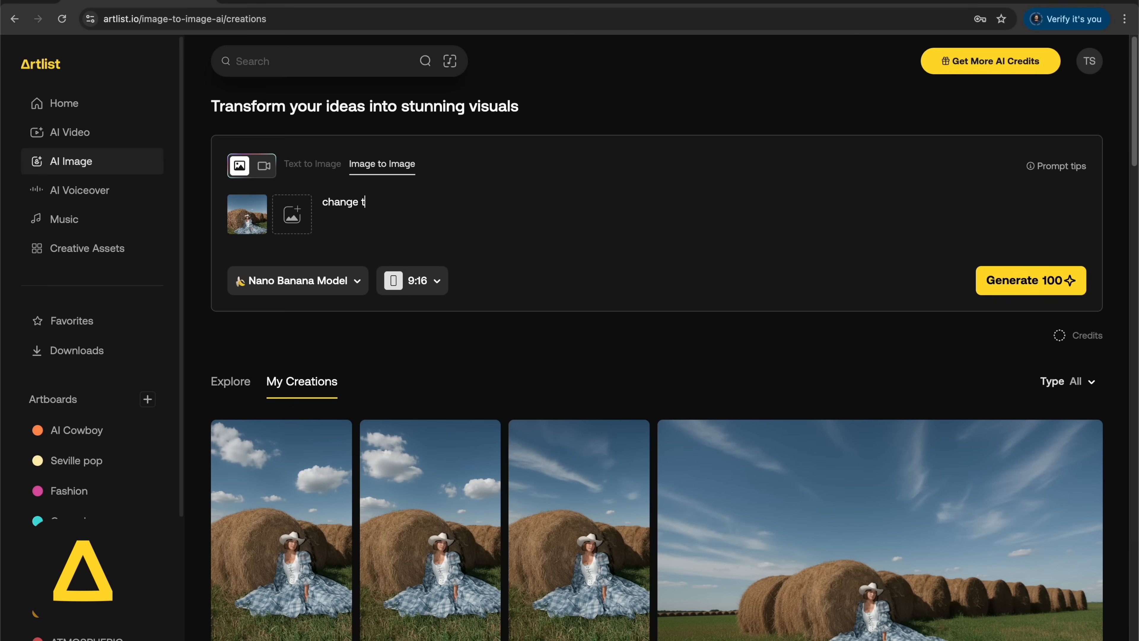
type("he time of day t")
type("o dusk")
type(" with subtle clouds in the sky")
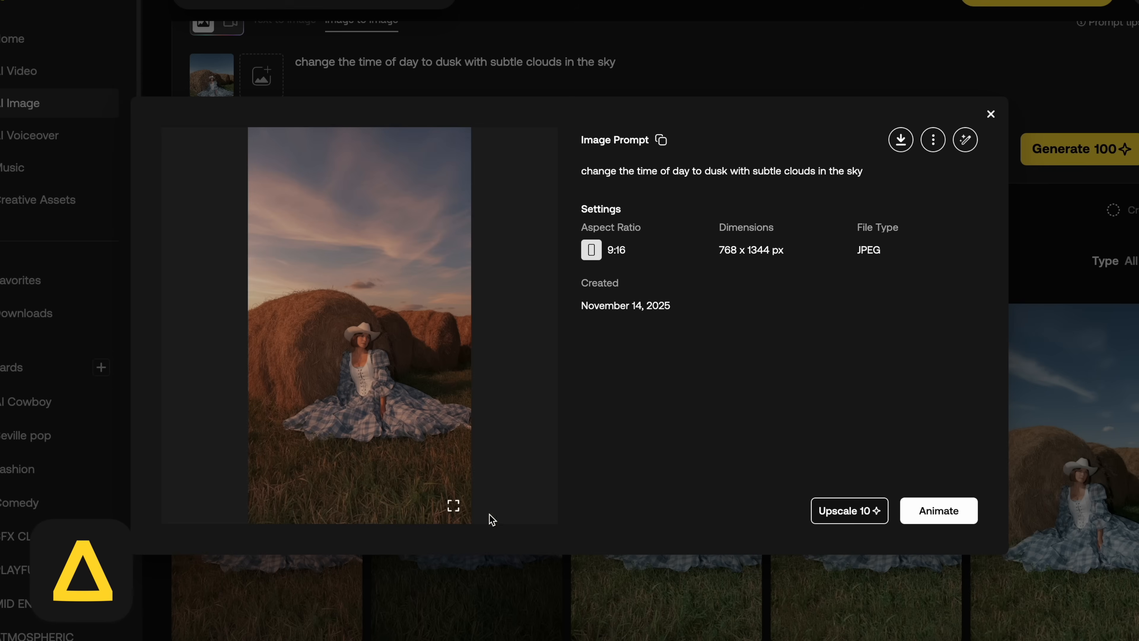
- Compare the generated dusk image at full size with the original sample photo and upscale the darker dusk version 2x
left_click(453, 508)
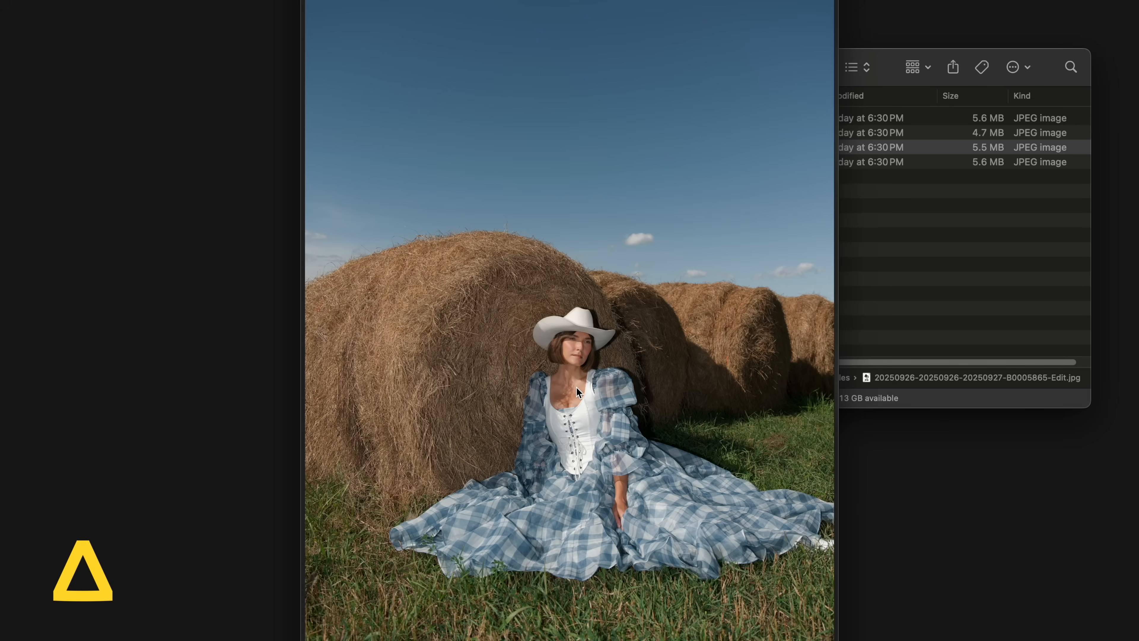
left_click(192, 402)
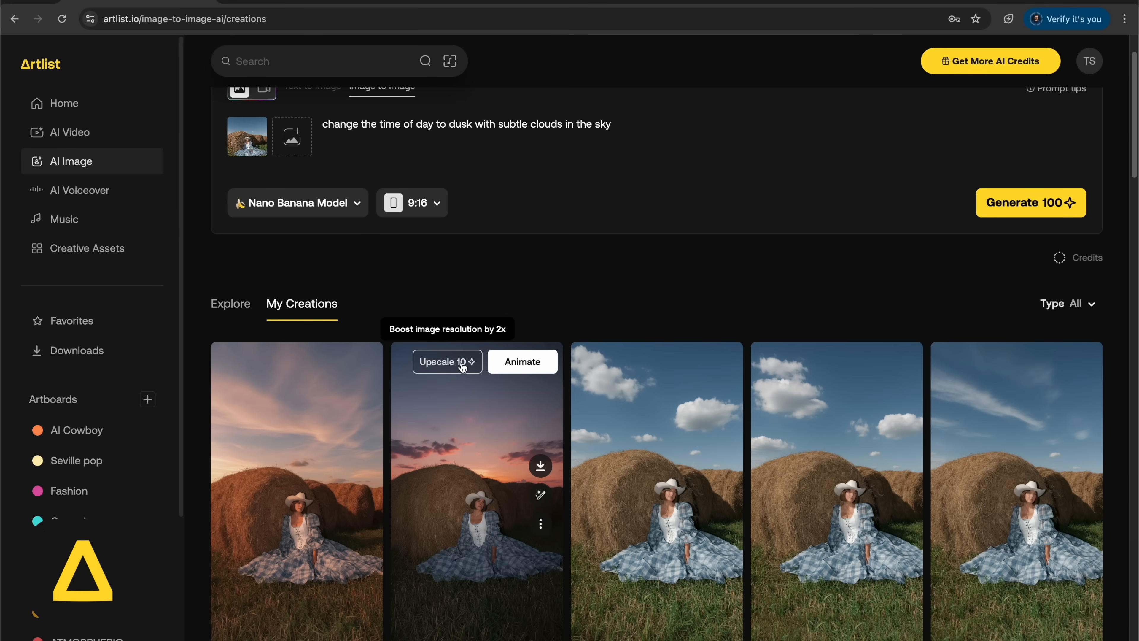
double_click(420, 422)
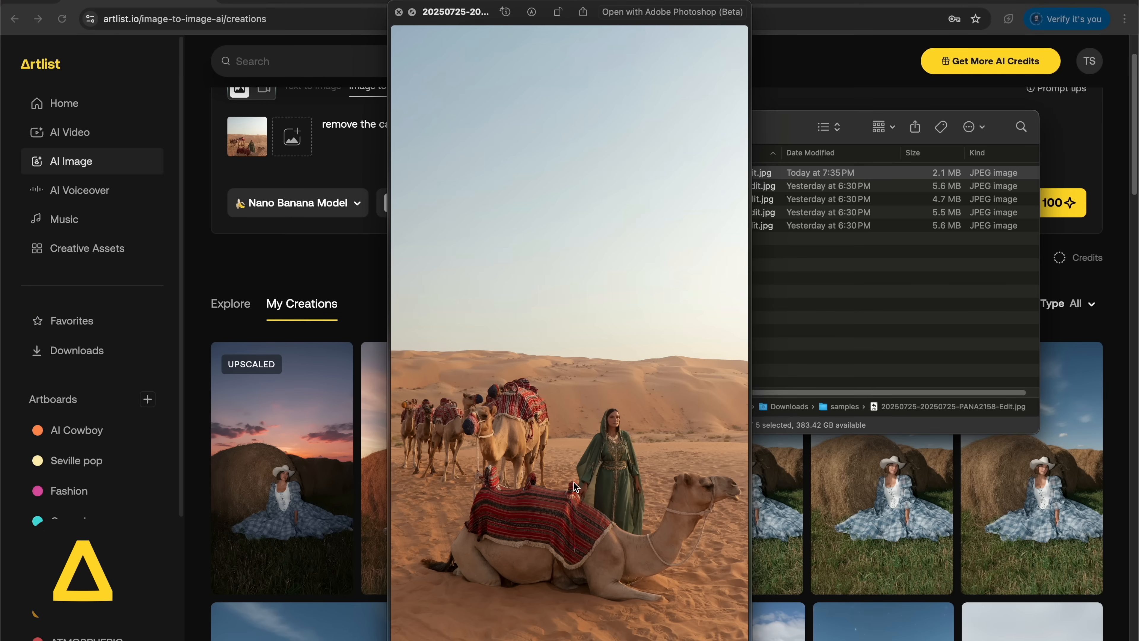
- Use the PANA2158-Edit sample photo to generate an edit removing all background camels while keeping the front camel and the woman exactly the same
key("space")
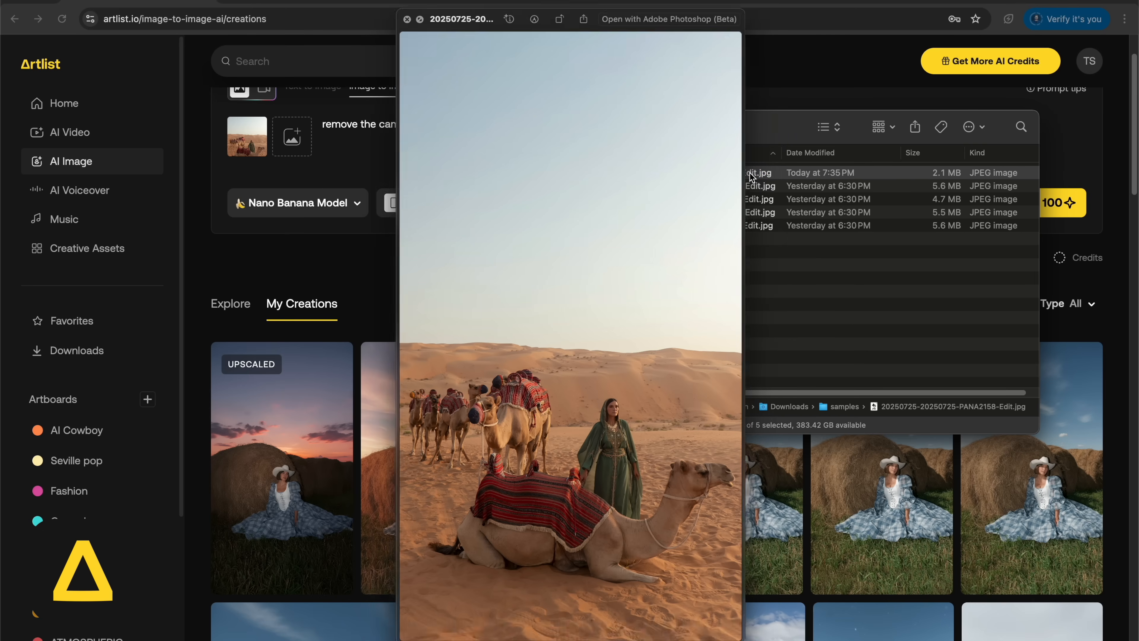
left_click(718, 173)
left_click_drag(718, 174, 258, 144)
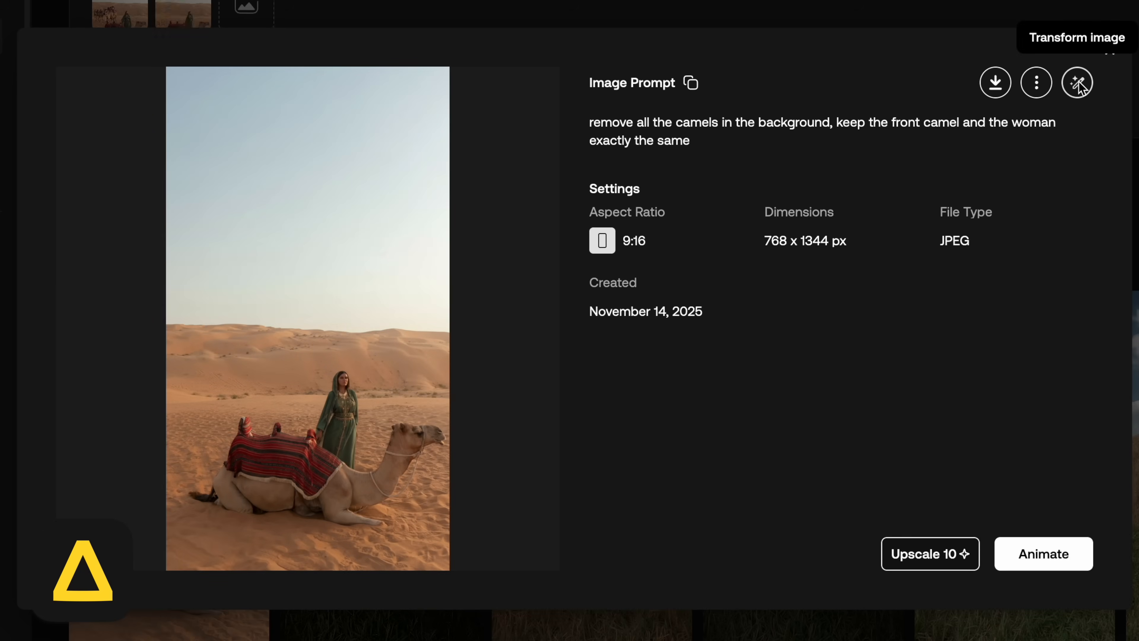
- Transform the desert image with the prompt "build a giant sandcastle in the background" and view the result at full size
type("g")
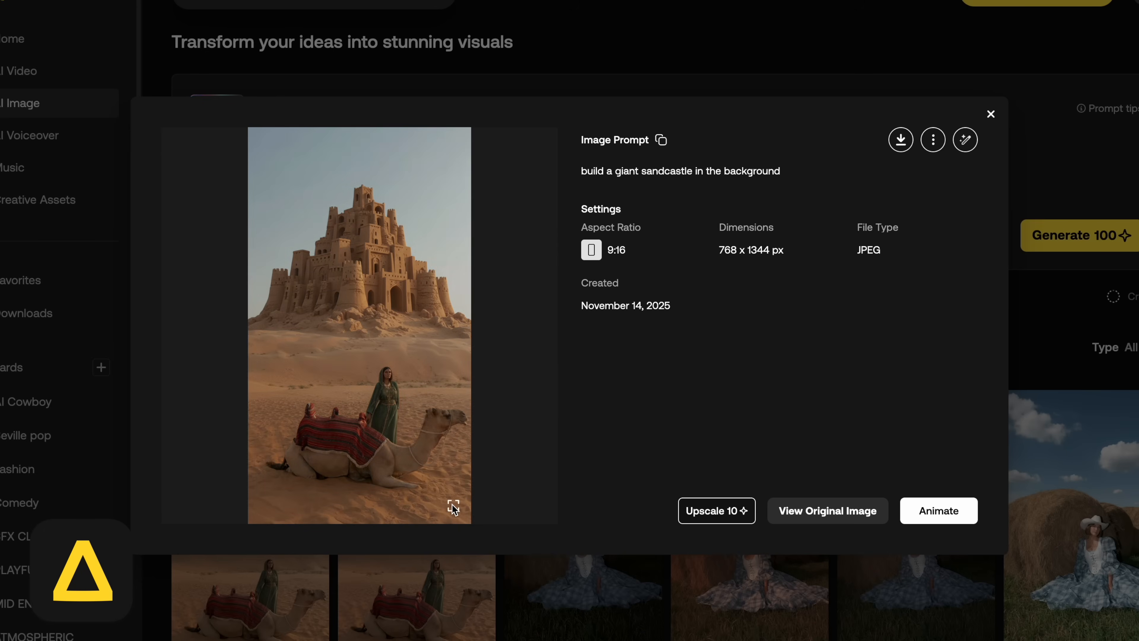
left_click(453, 507)
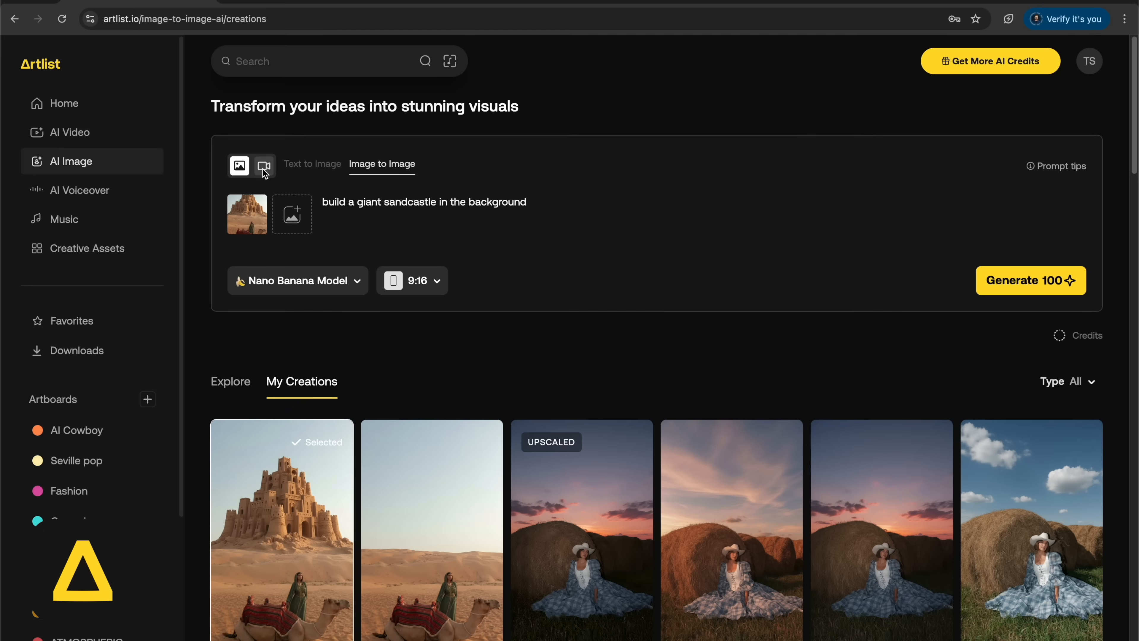
- Switch to video generation and look through the available AI video models, keeping Kling 2.5 Turbo
left_click(263, 167)
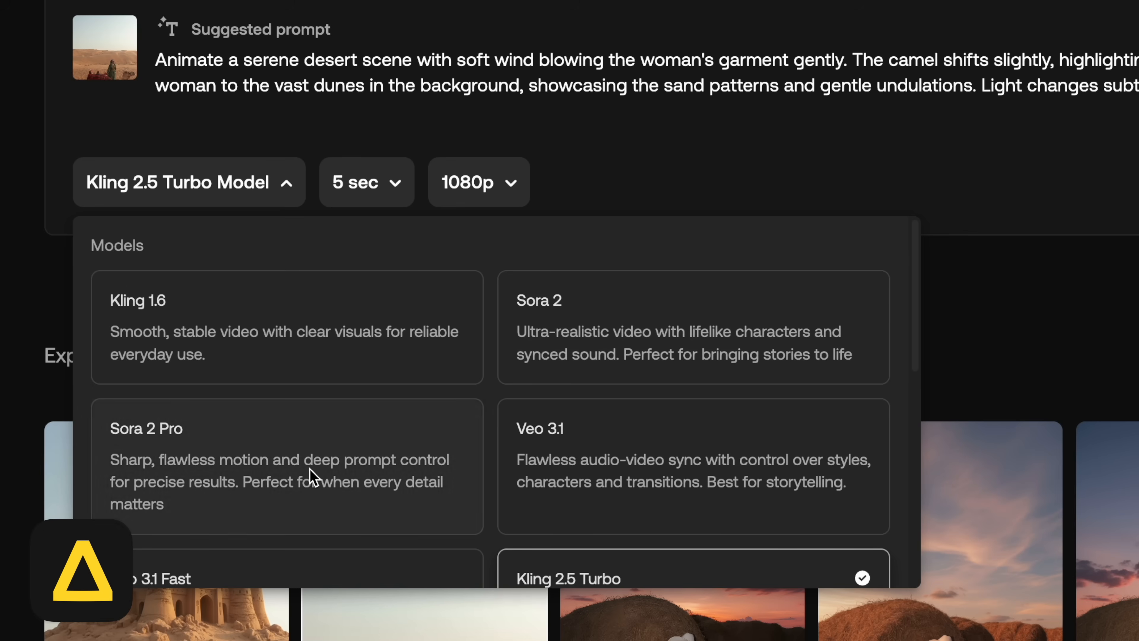
scroll(332, 475, "down", 3)
scroll(386, 478, "up", 1)
scroll(553, 460, "down", 5)
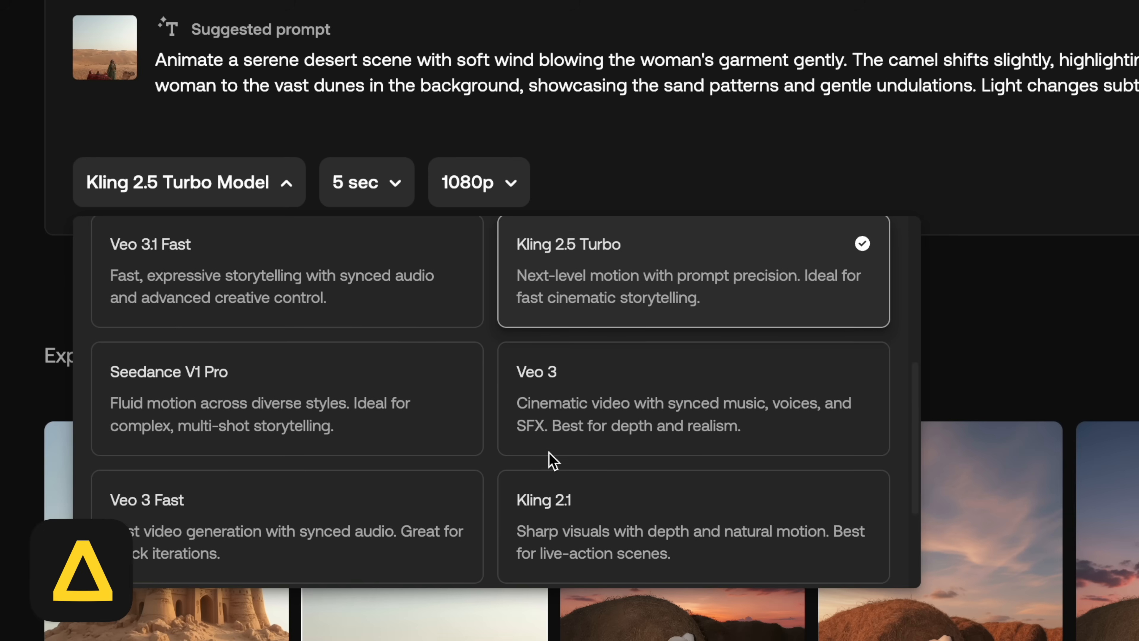
scroll(553, 460, "up", 2)
left_click(646, 162)
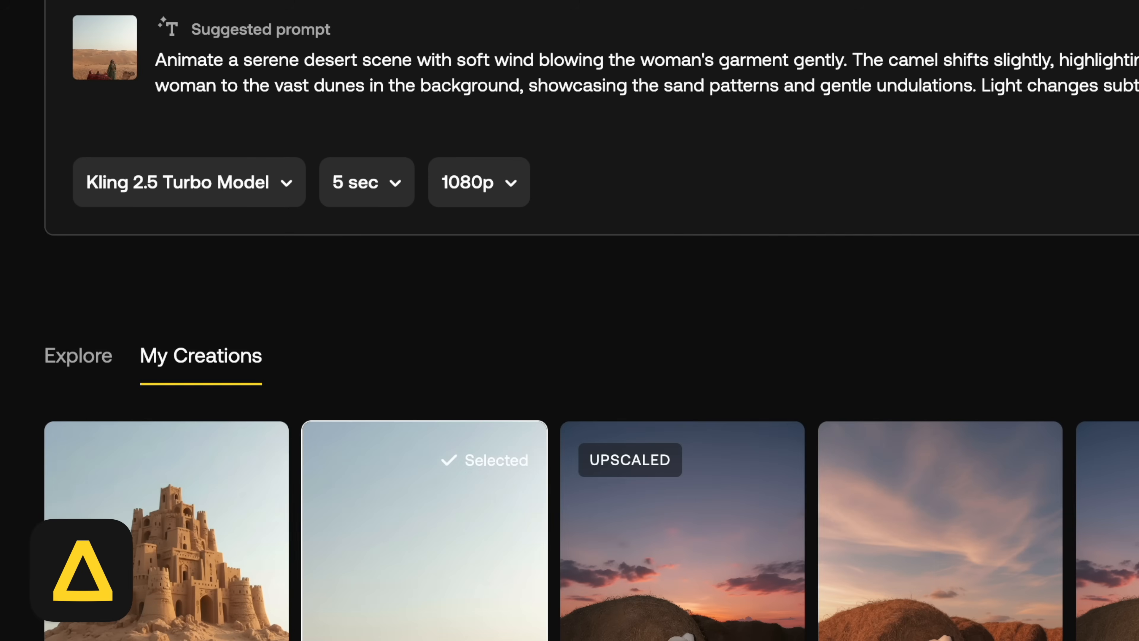
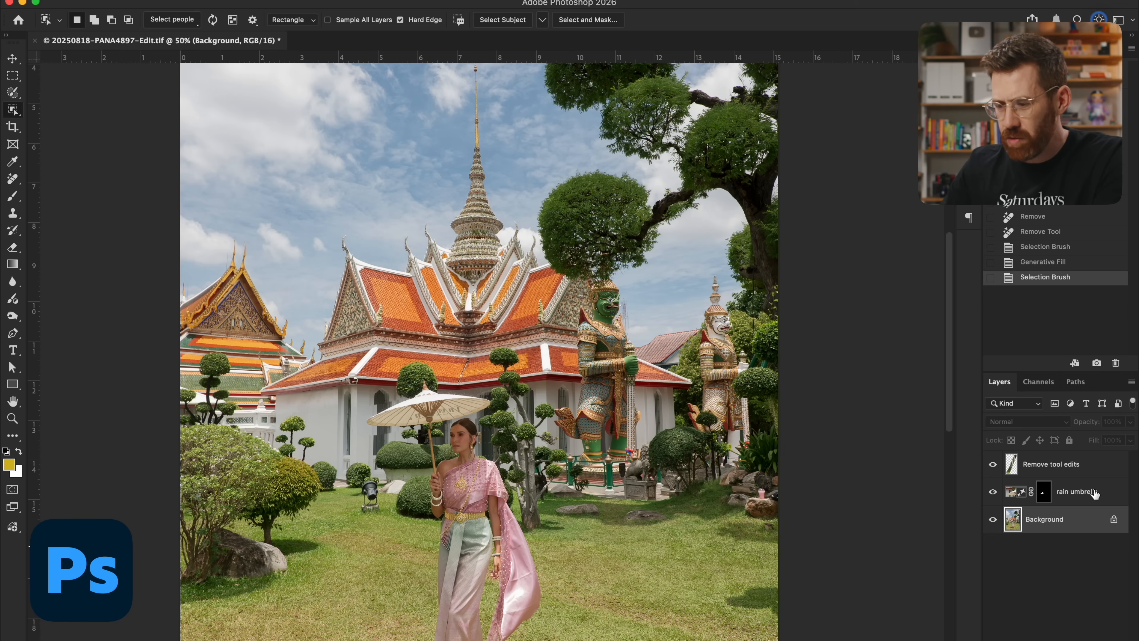
- Switch to Photoshop, delete the rain umbrella layer and try out Object Selection around the woman
key("Delete")
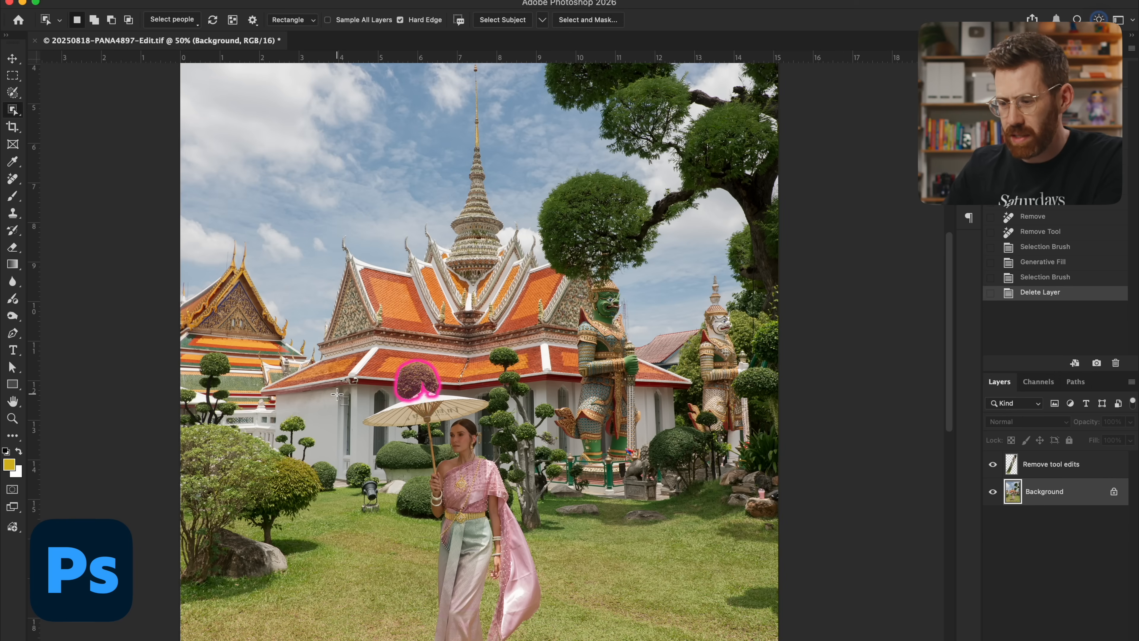
scroll(337, 394, "down", 2)
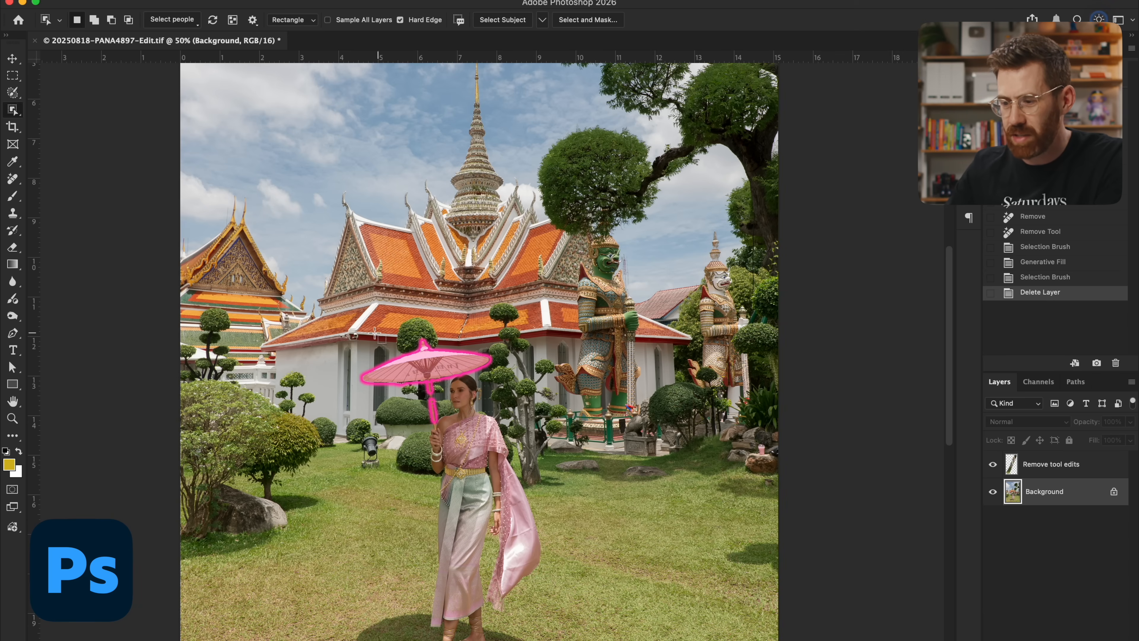
left_click_drag(335, 316, 583, 636)
- Select only the woman's hair using the people detection of the Object Selection tool
left_click(177, 20)
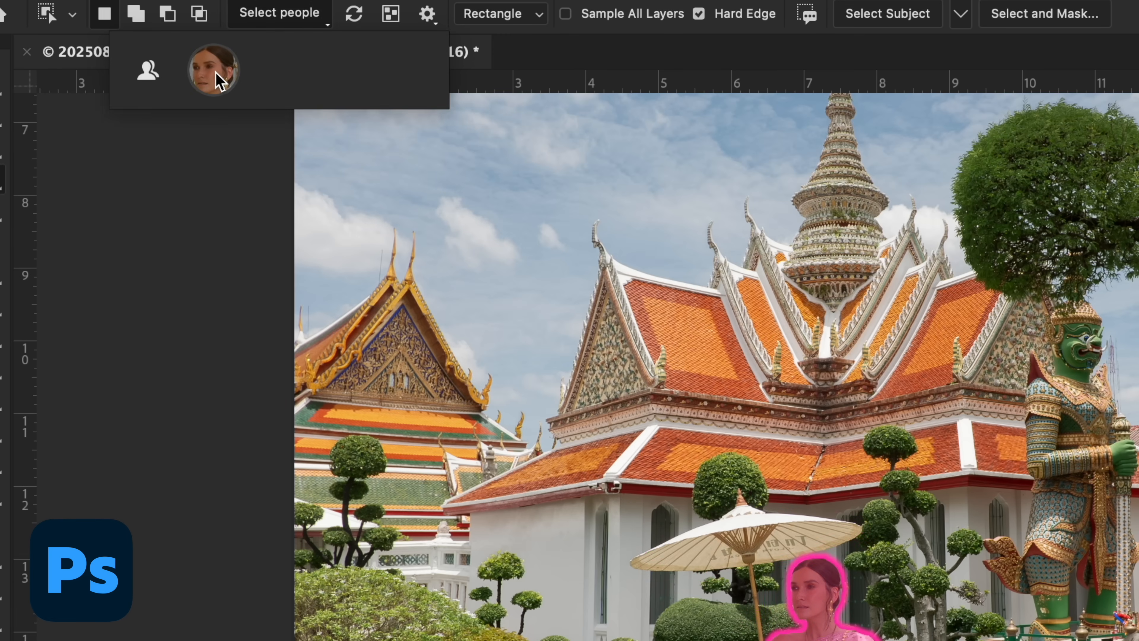
left_click(214, 70)
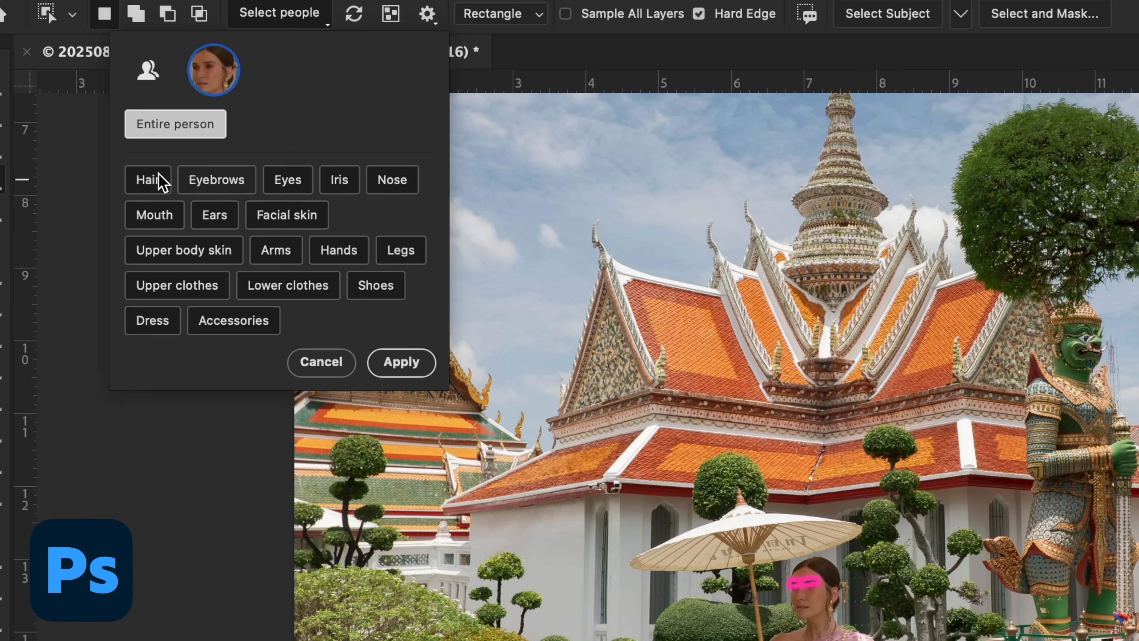
left_click(150, 186)
left_click(422, 368)
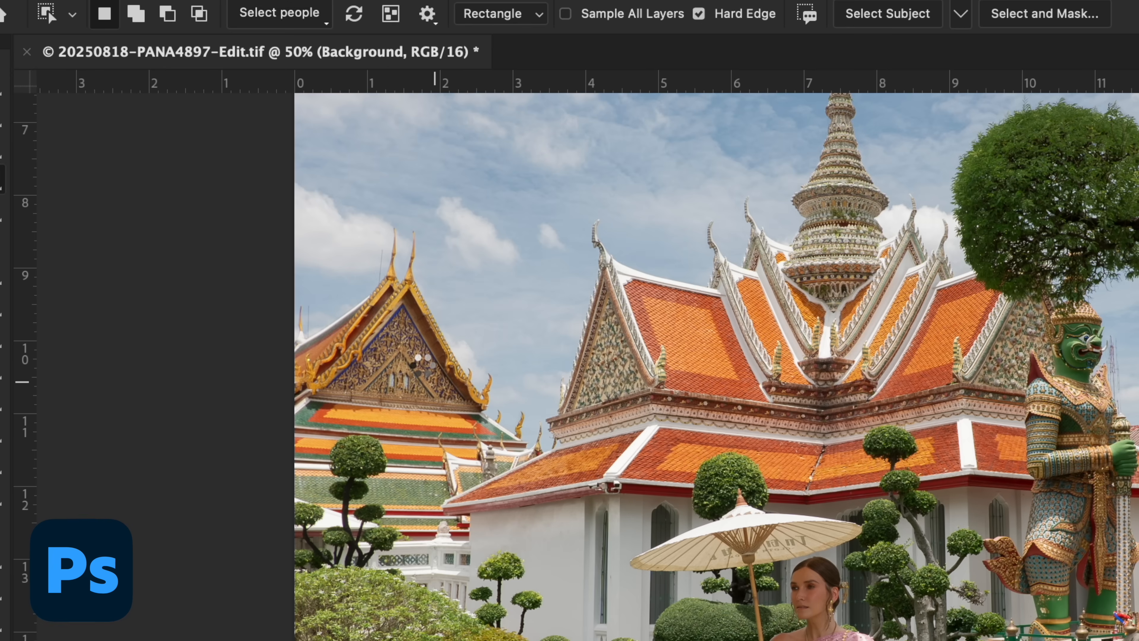
- Add a Curves adjustment layer masked to the hair selection and brighten the hair
left_click(1062, 637)
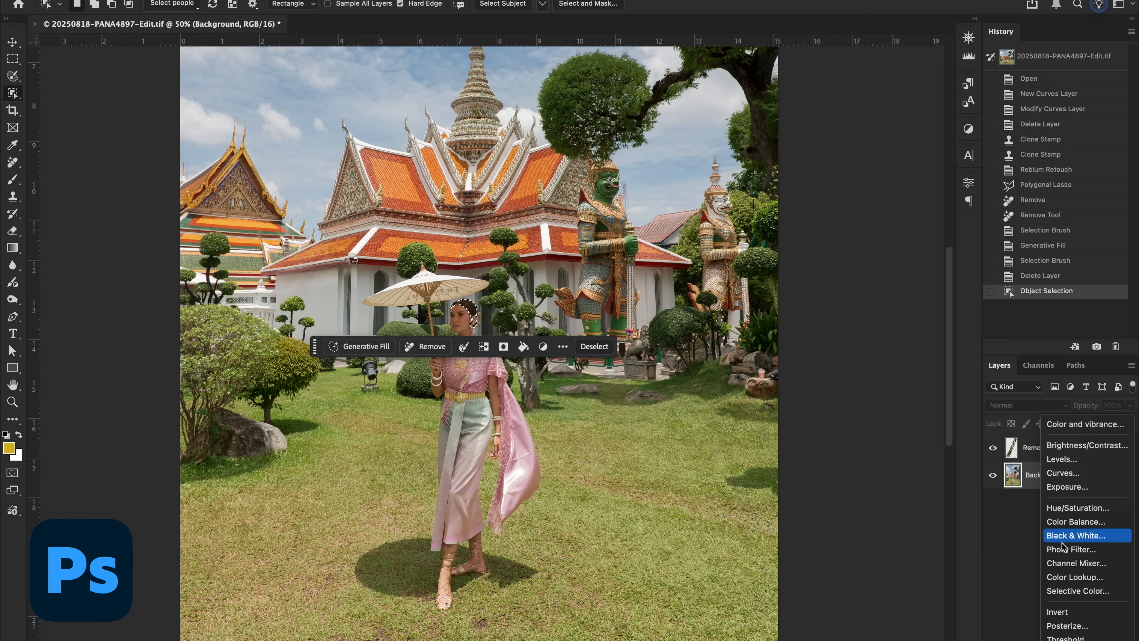
left_click(1072, 476)
left_click_drag(823, 333, 795, 302)
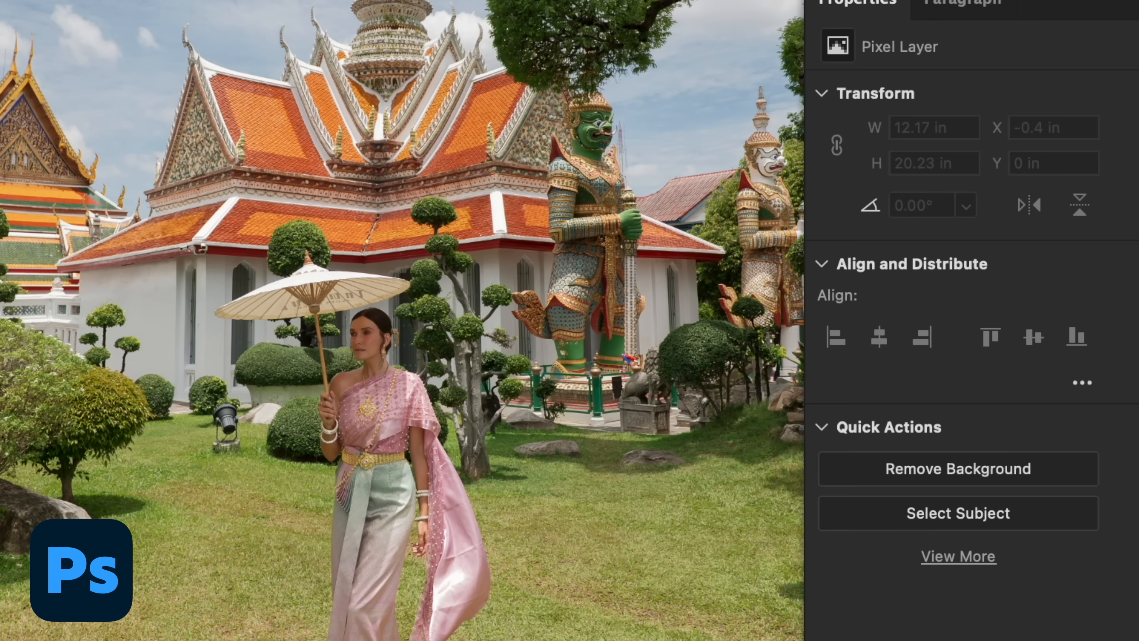
- Remove the background around the woman, inspect the cutout's edges and toggle its layer mask off and on
left_click_drag(48, 623, 48, 426)
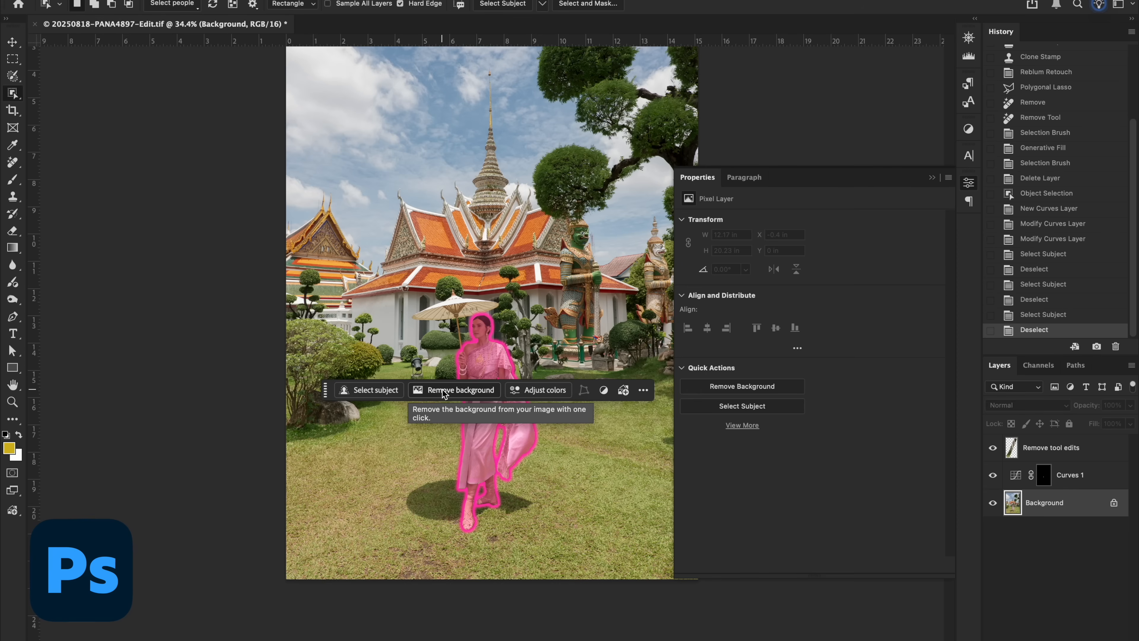
left_click(443, 393)
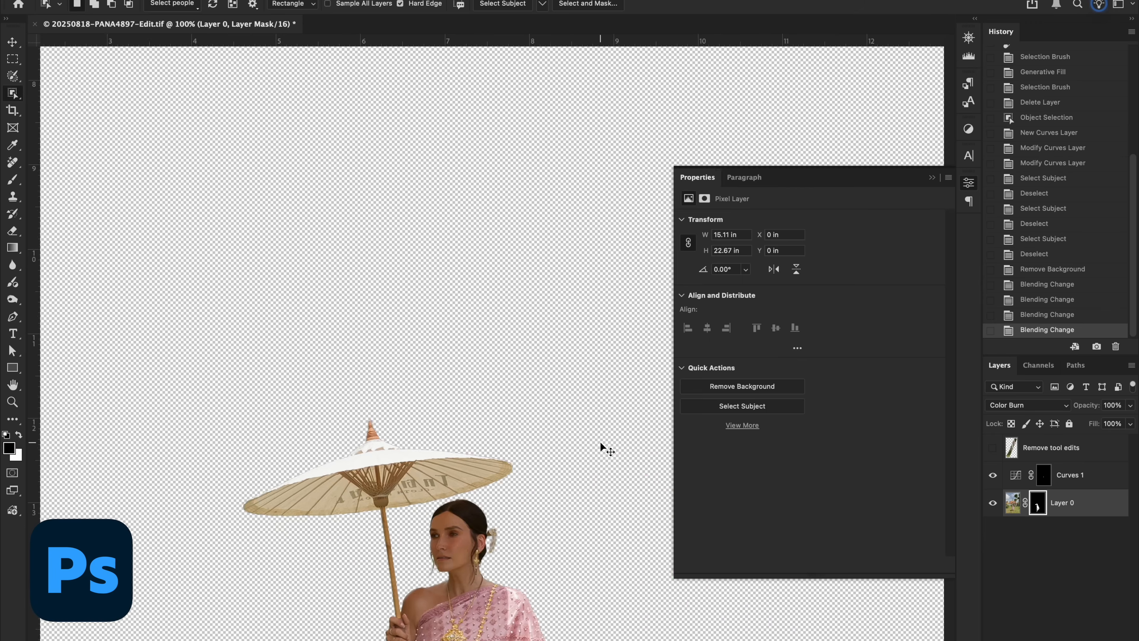
scroll(600, 448, "down", 10)
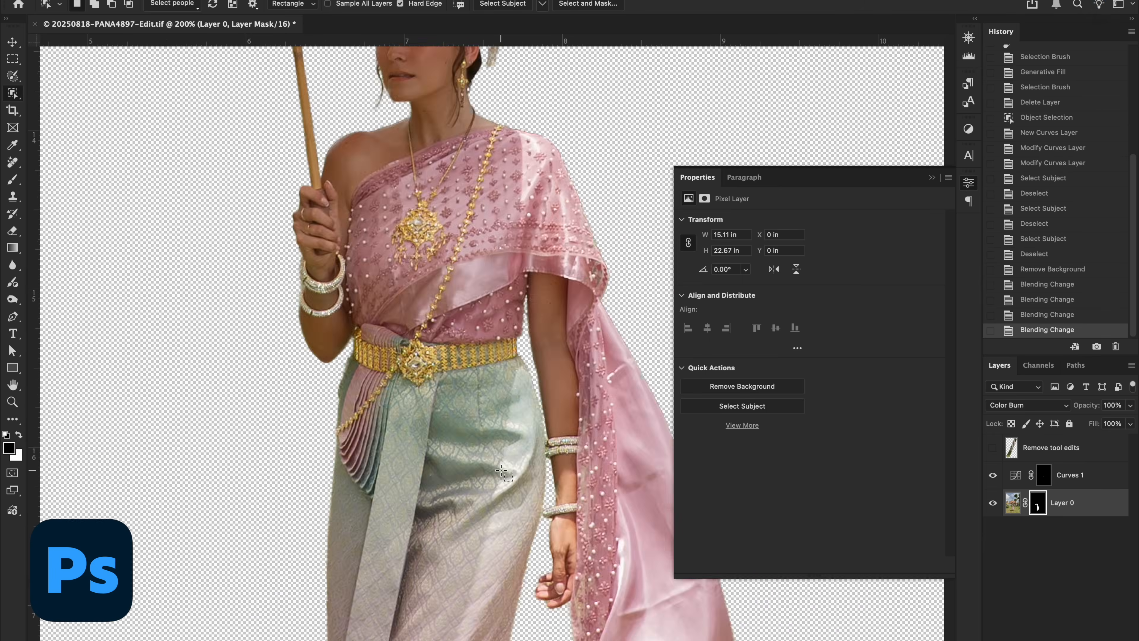
left_click(1045, 514, "shift")
left_click(1046, 514, "shift")
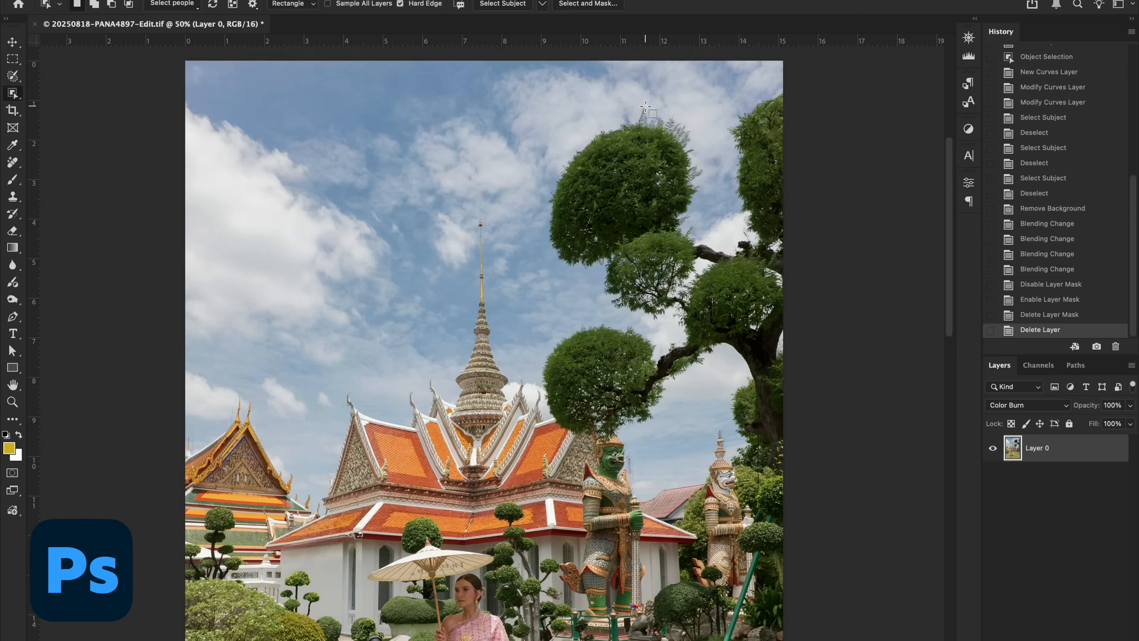
- Select the sky above the temple automatically
scroll(574, 63, "up", 2)
left_click(291, 0)
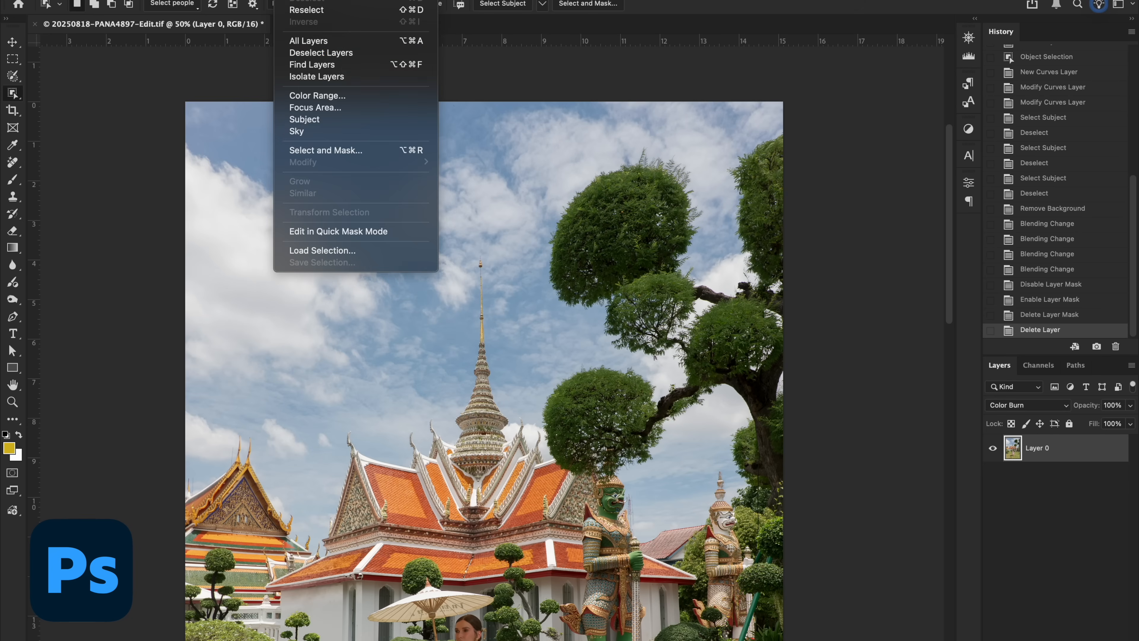
left_click(340, 134)
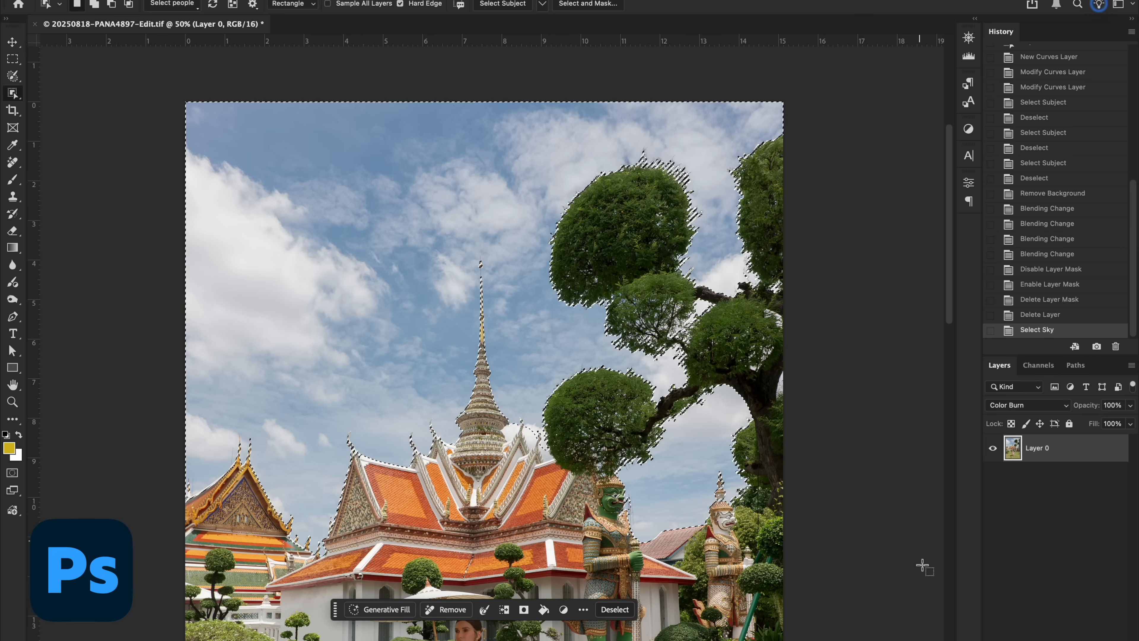
- Add a Curves adjustment layer masked to the sky selection and darken the sky
left_click(1061, 640)
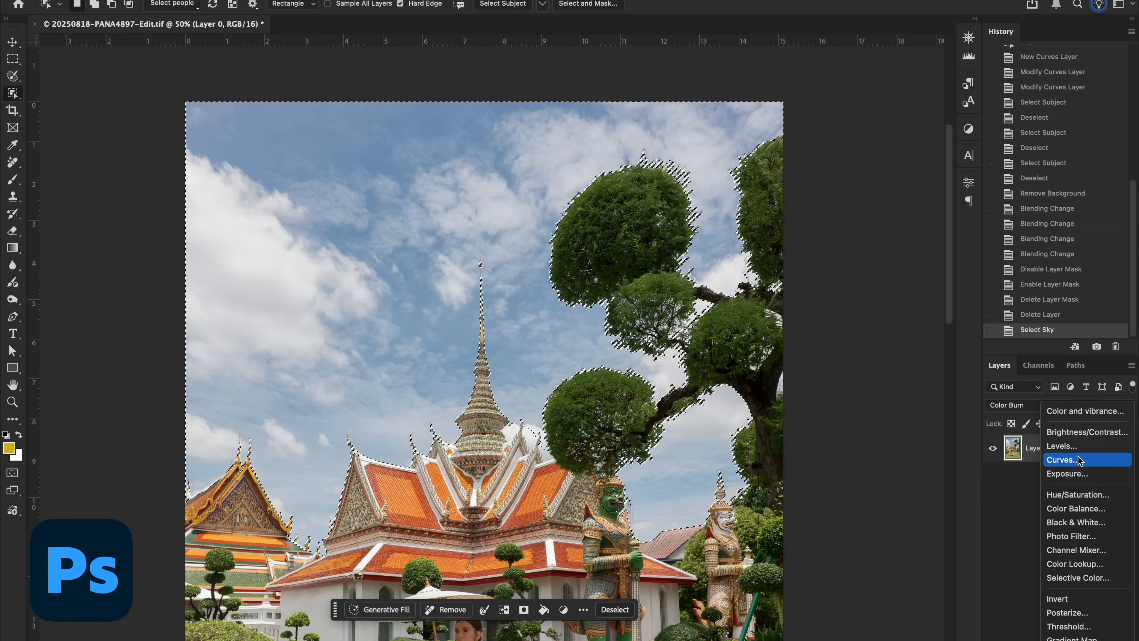
left_click(1078, 460)
left_click_drag(832, 358, 823, 395)
left_click(1075, 505)
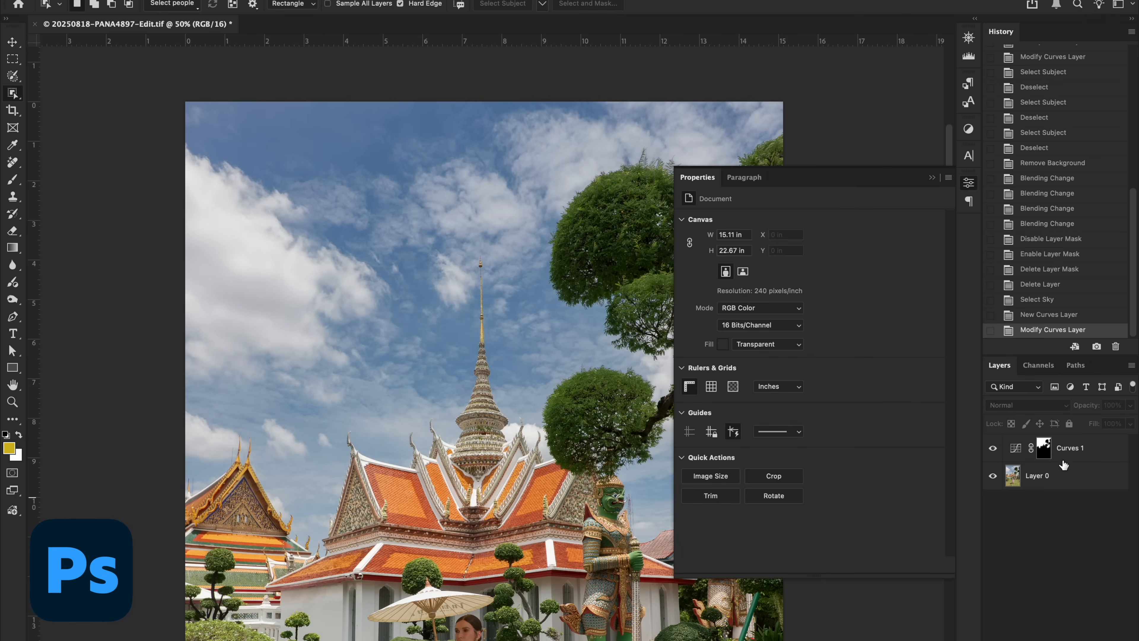
- Load the Curves 1 mask as a selection and apply a Hue/Saturation adjustment to the sky
left_click(1043, 449, "super")
left_click(1060, 639)
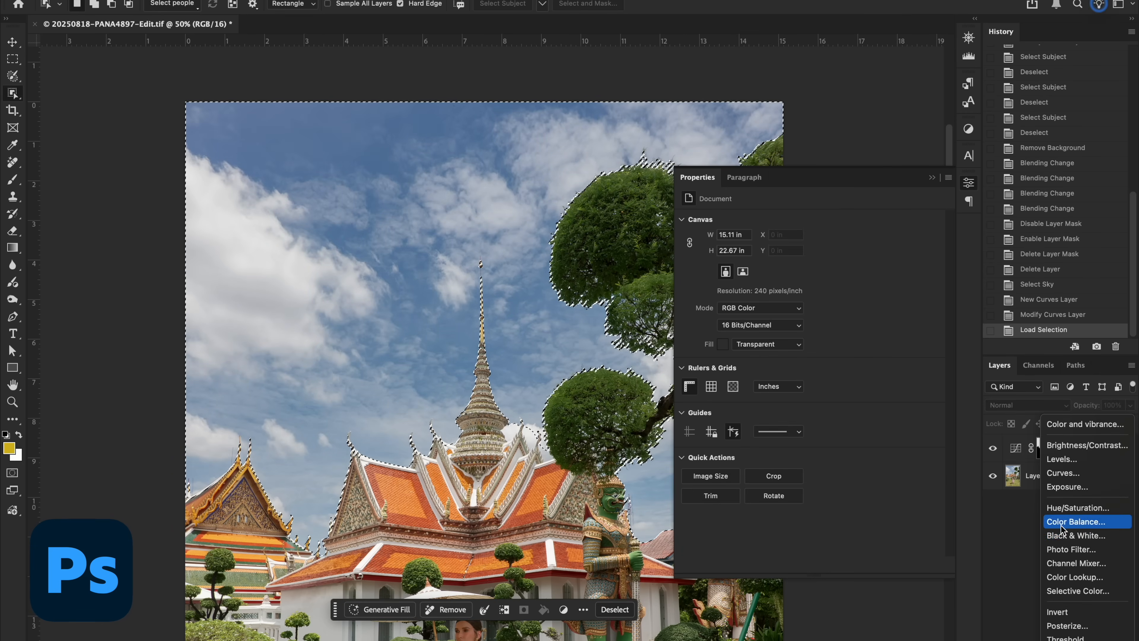
left_click(1077, 508)
left_click_drag(812, 286, 802, 287)
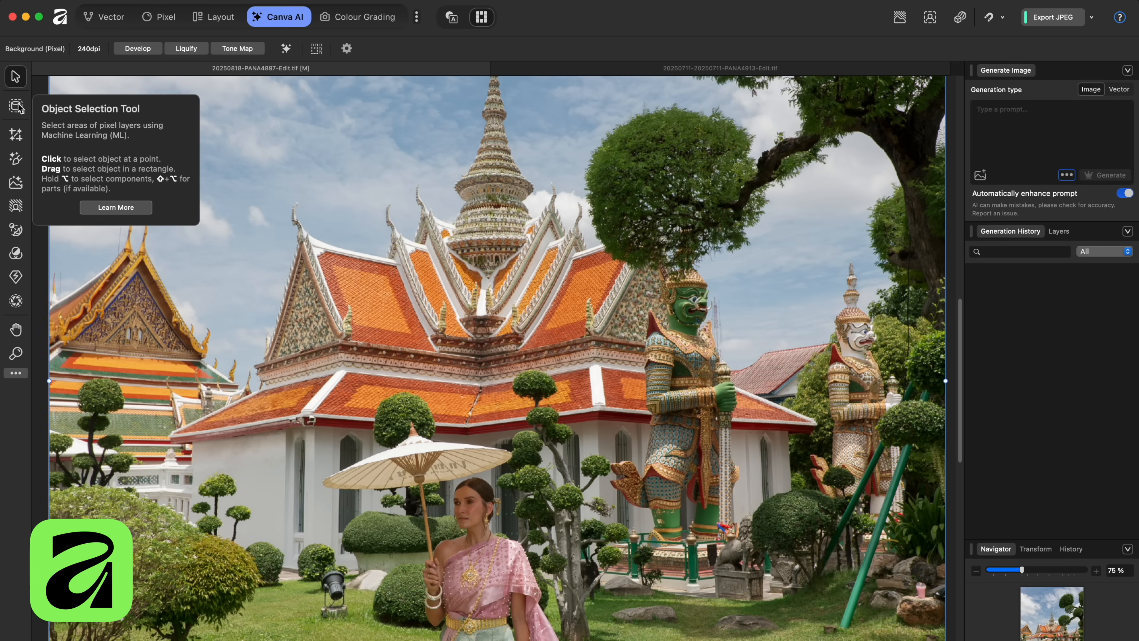
- Select the woman with the Object Selection Tool and examine the selection edges around her hand, belt and dress
left_click(17, 106)
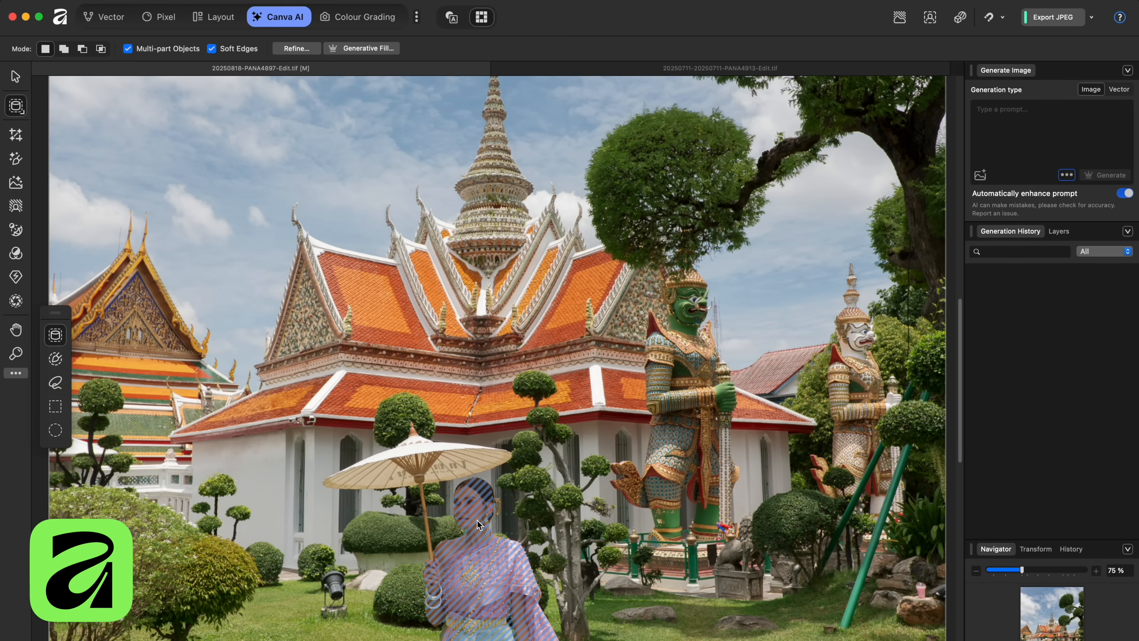
scroll(471, 525, "down", 3)
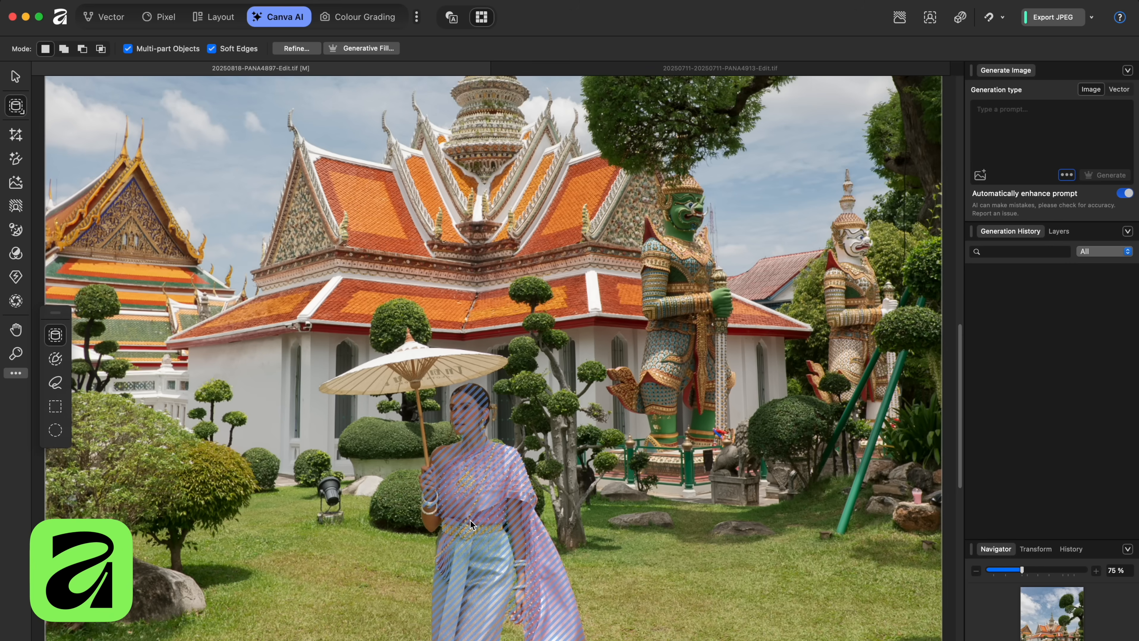
left_click(480, 465)
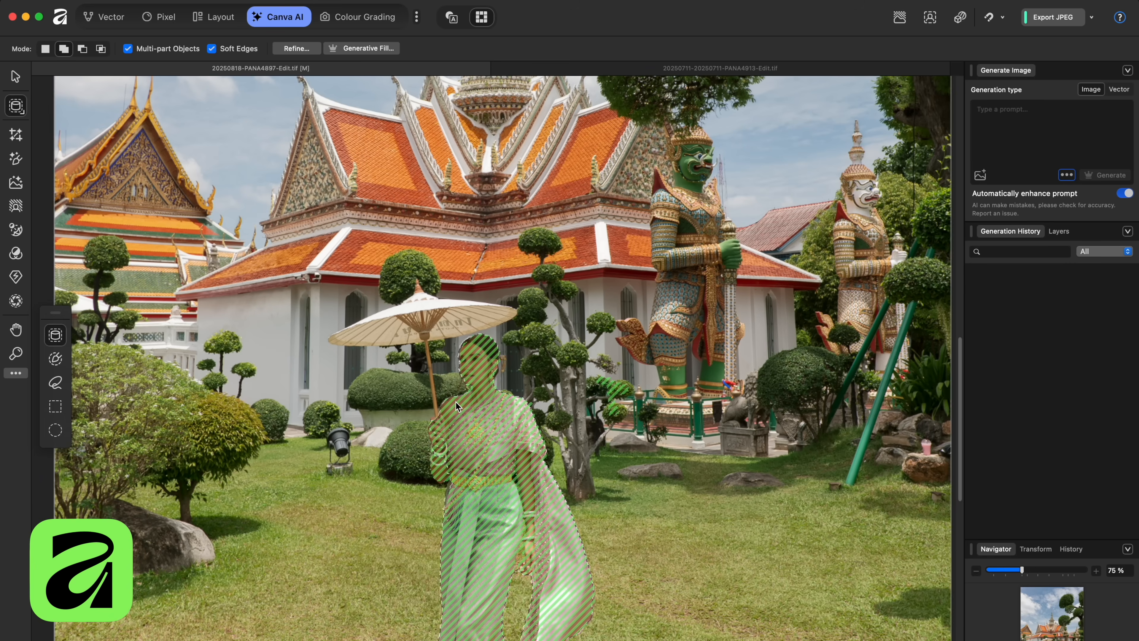
scroll(491, 433, "up", 10)
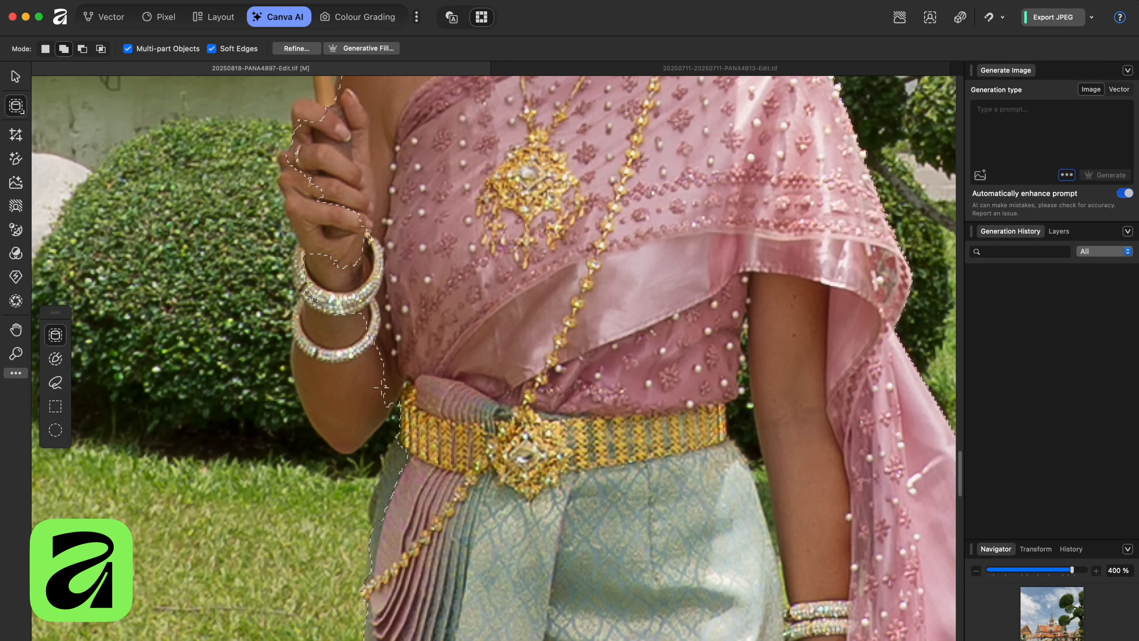
scroll(897, 224, "down", 2)
scroll(959, 212, "down", 3)
scroll(959, 211, "right", 2)
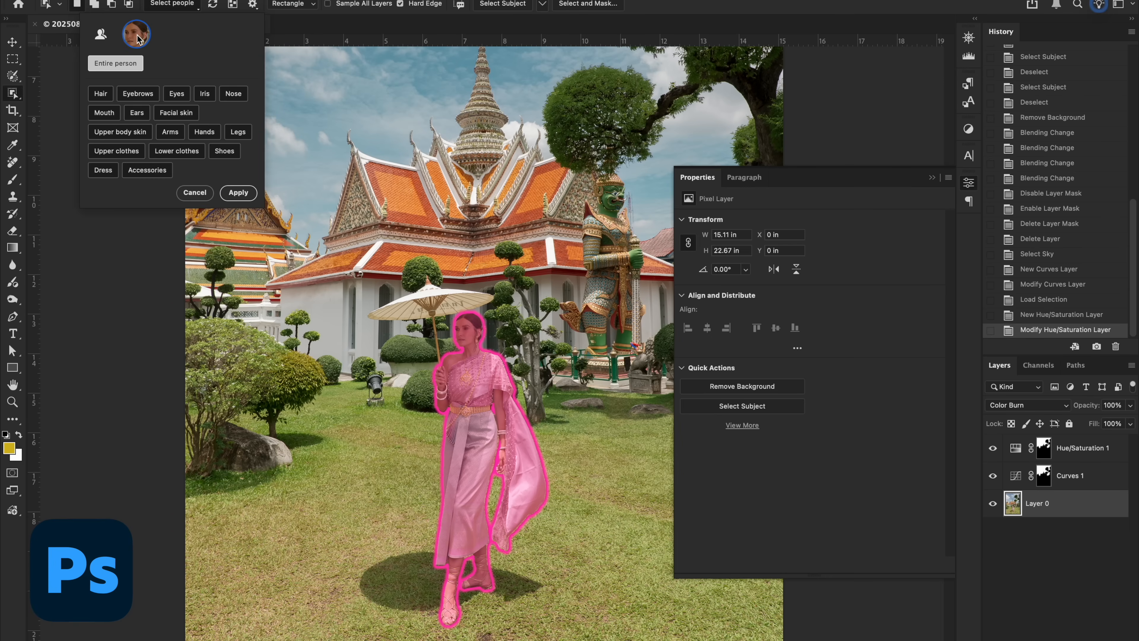
- Select the entire person with Photoshop's people selection and inspect the selection edges around her arms and skirt
left_click(237, 192)
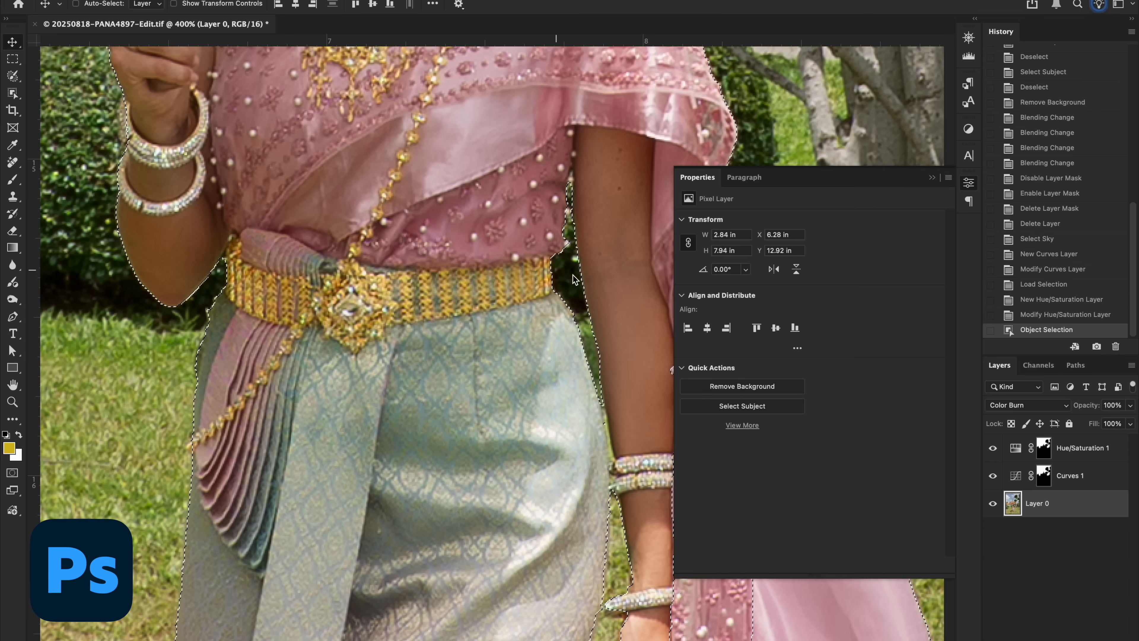
scroll(529, 270, "down", 3)
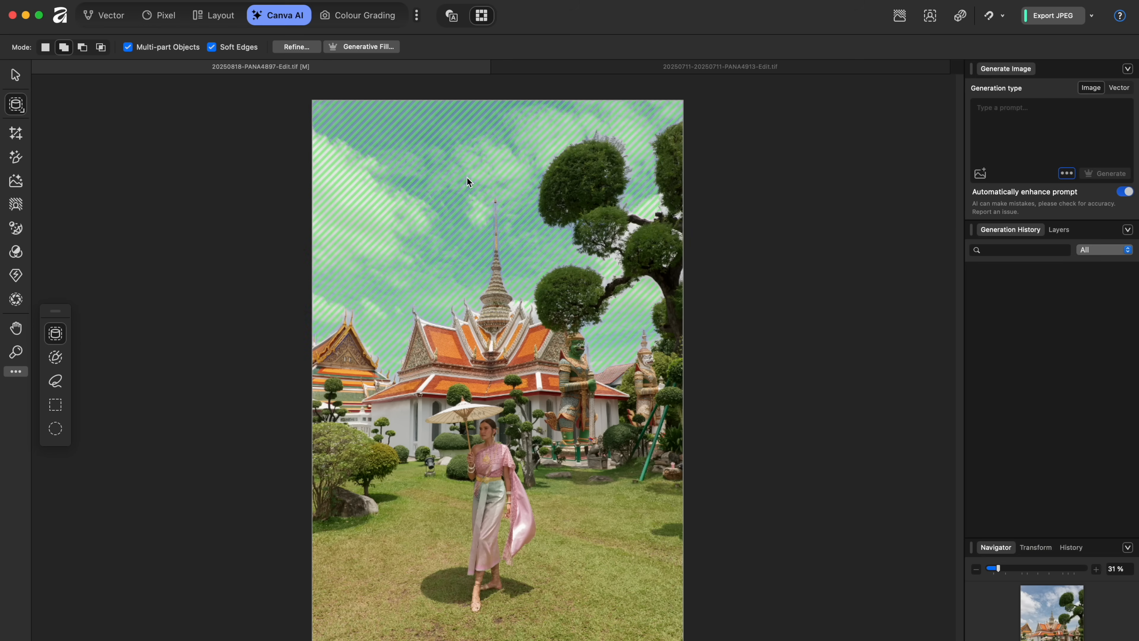
- Select the sky above the temple with the Object Selection Tool and inspect the selection edges along the spire and roof ornaments
left_click(446, 182)
key("super+1")
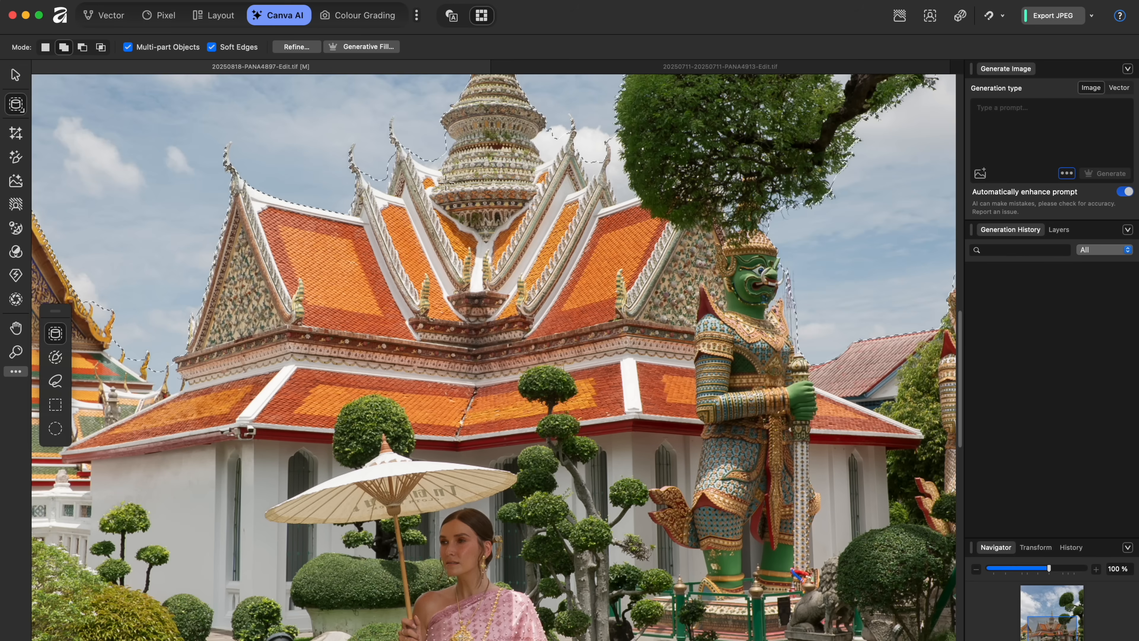
scroll(427, 258, "up", 1)
key("super+equal")
key("super+equal")
scroll(428, 258, "up", 6)
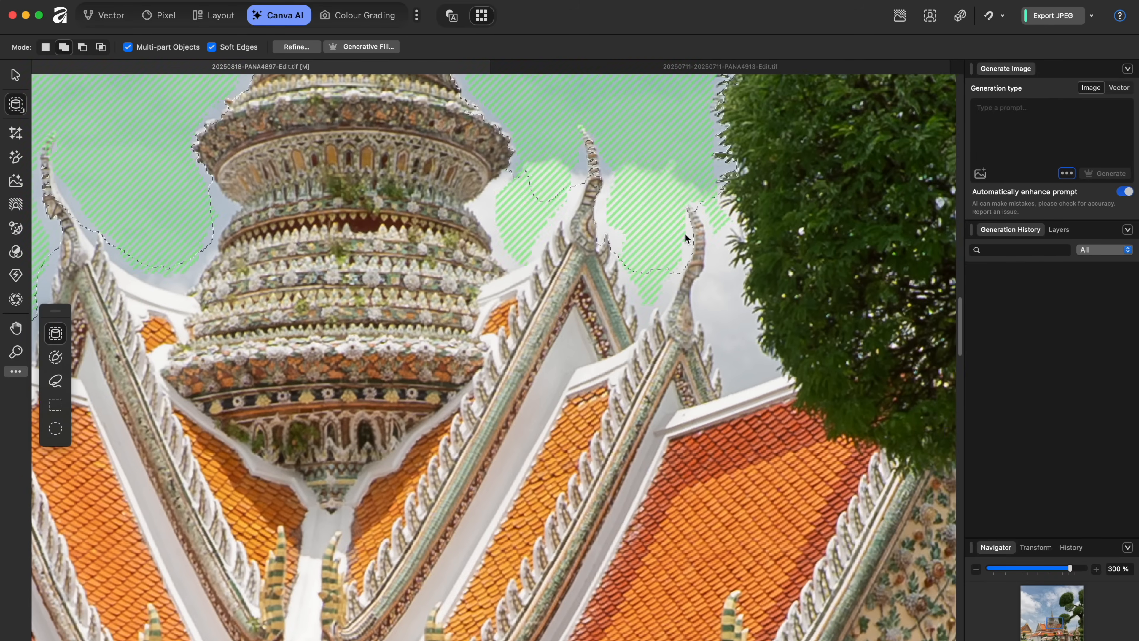
scroll(684, 233, "left", 2)
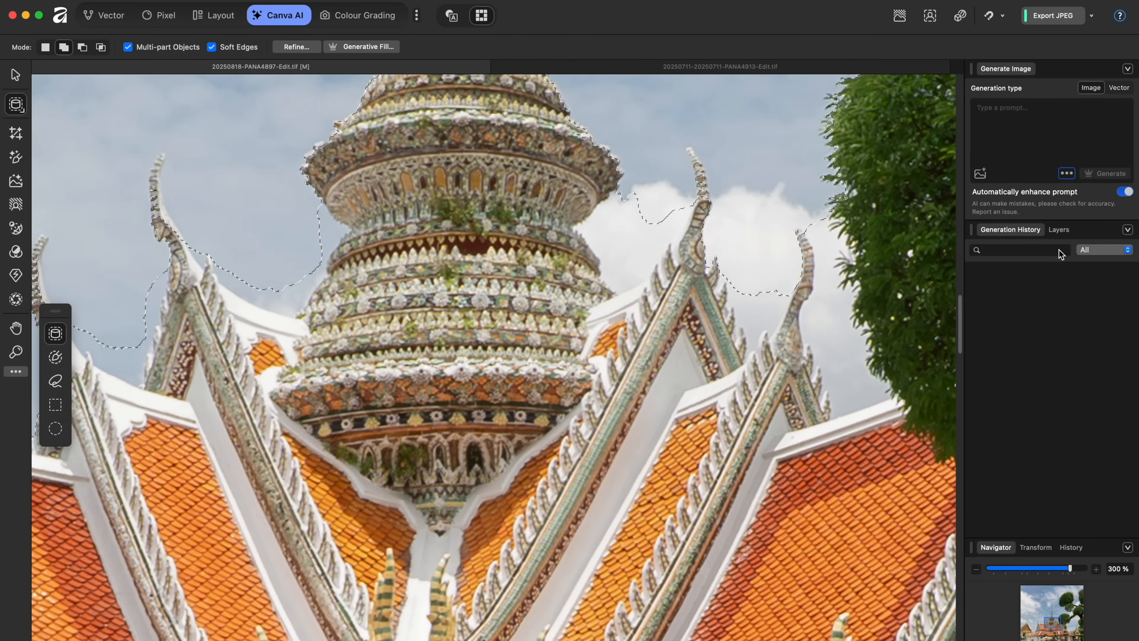
- Add a Curves adjustment to the selected sky, darken it with a point at about X 0.721, Y 0.164, and check the temple edges
left_click(1058, 230)
left_click(1054, 527)
left_click(1055, 506)
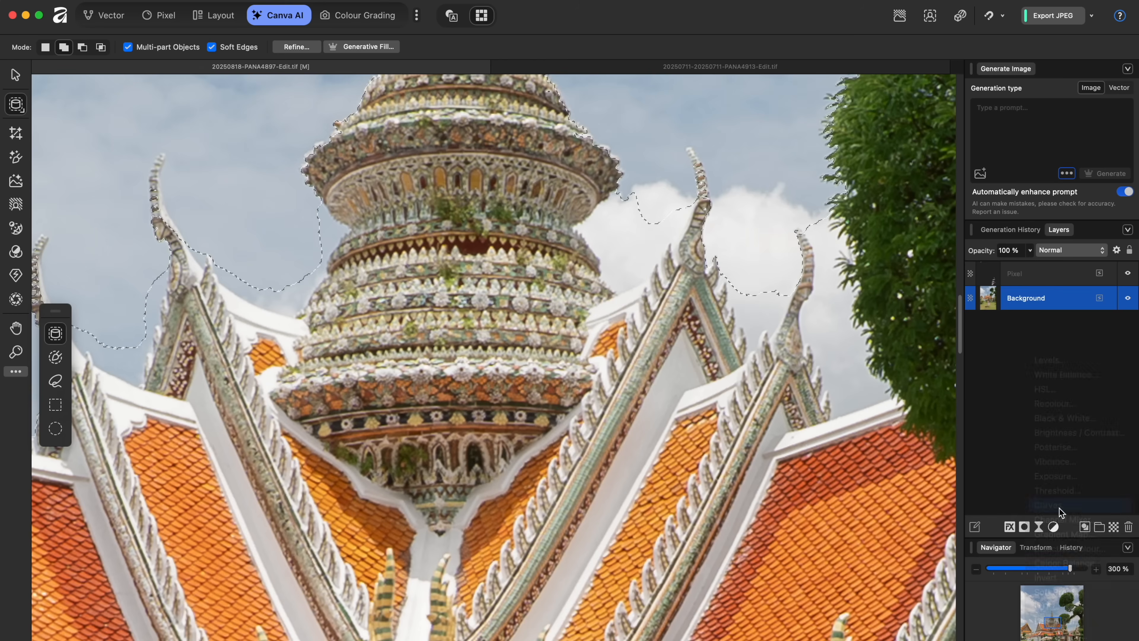
left_click_drag(809, 501, 873, 568)
scroll(391, 420, "left", 3)
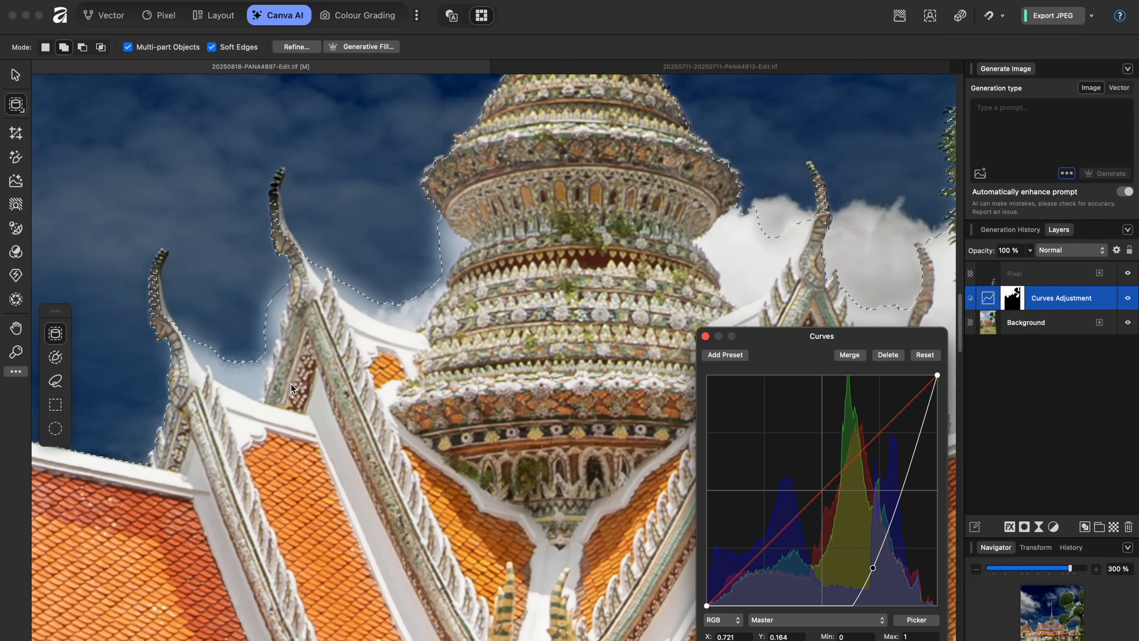
key("super+0")
key("super+1")
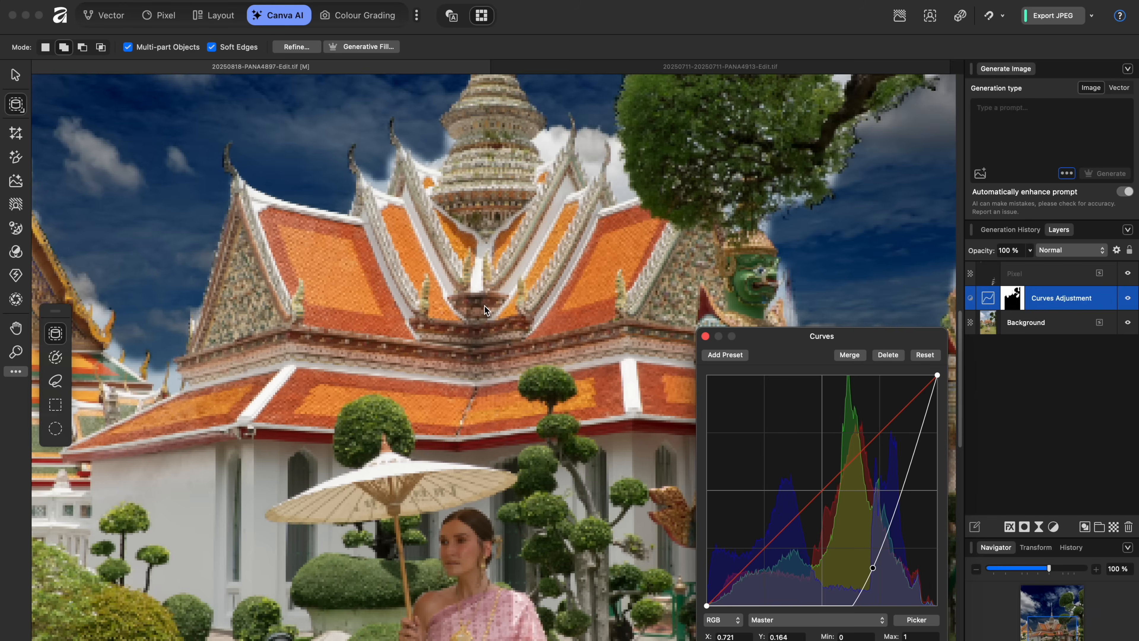
scroll(485, 310, "left", 10)
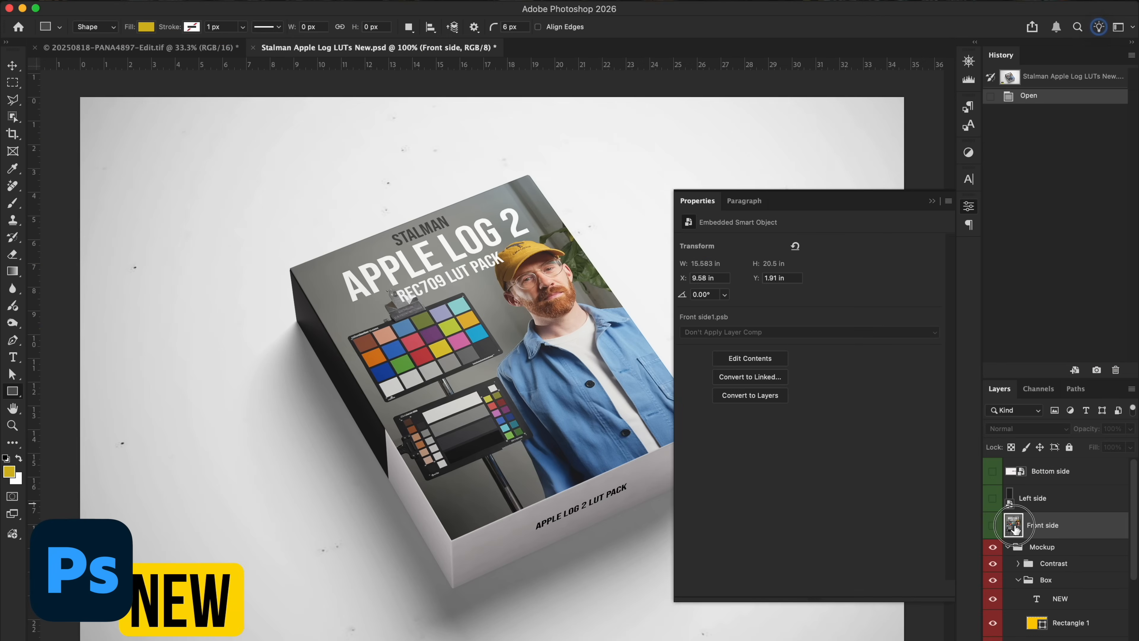
- Draw a rectangle over the man's jacket inside the Front side smart object and save it back to the box mockup
double_click(1015, 527)
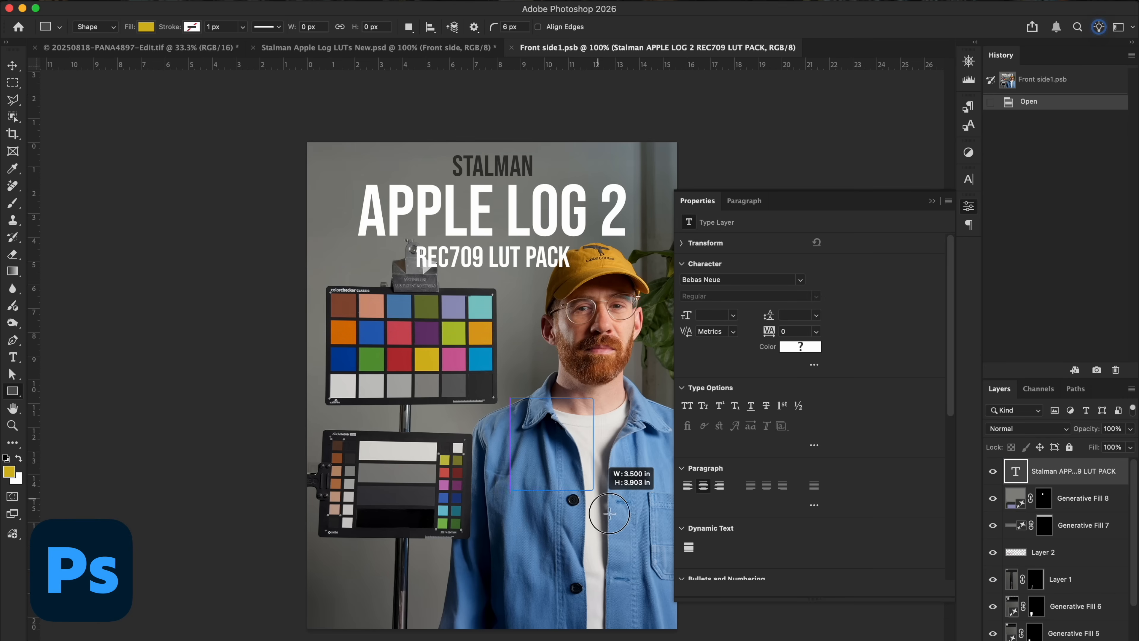
left_click_drag(633, 552, 634, 552)
key("super+s")
key("super+w")
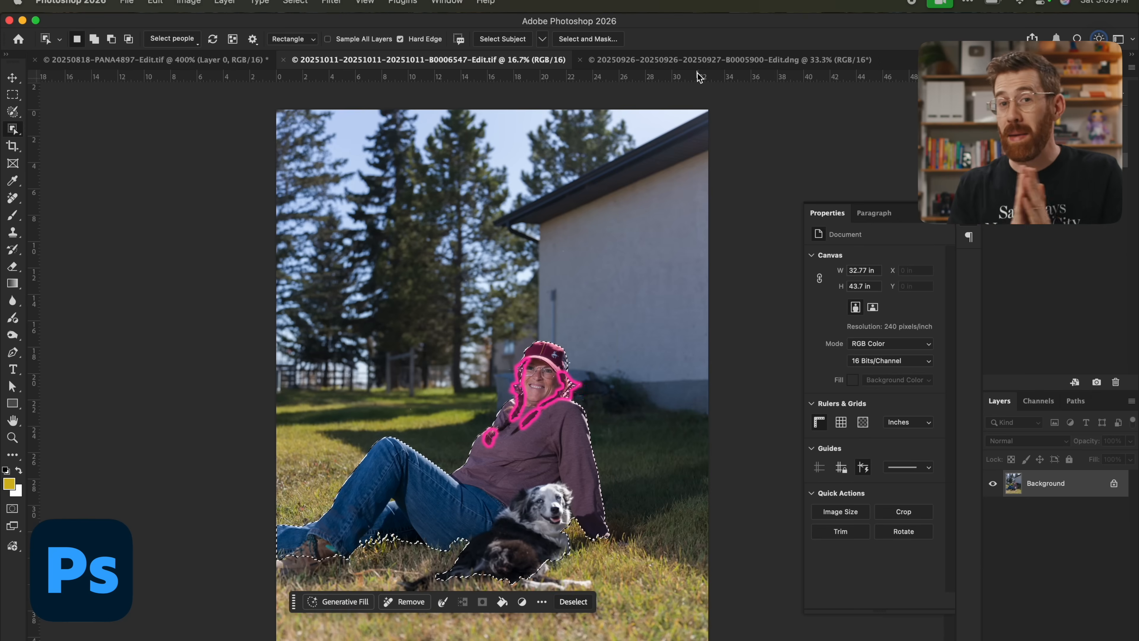
- Try to select the woman and dog together with an Object Selection rectangle in the yard photo
left_click(700, 59)
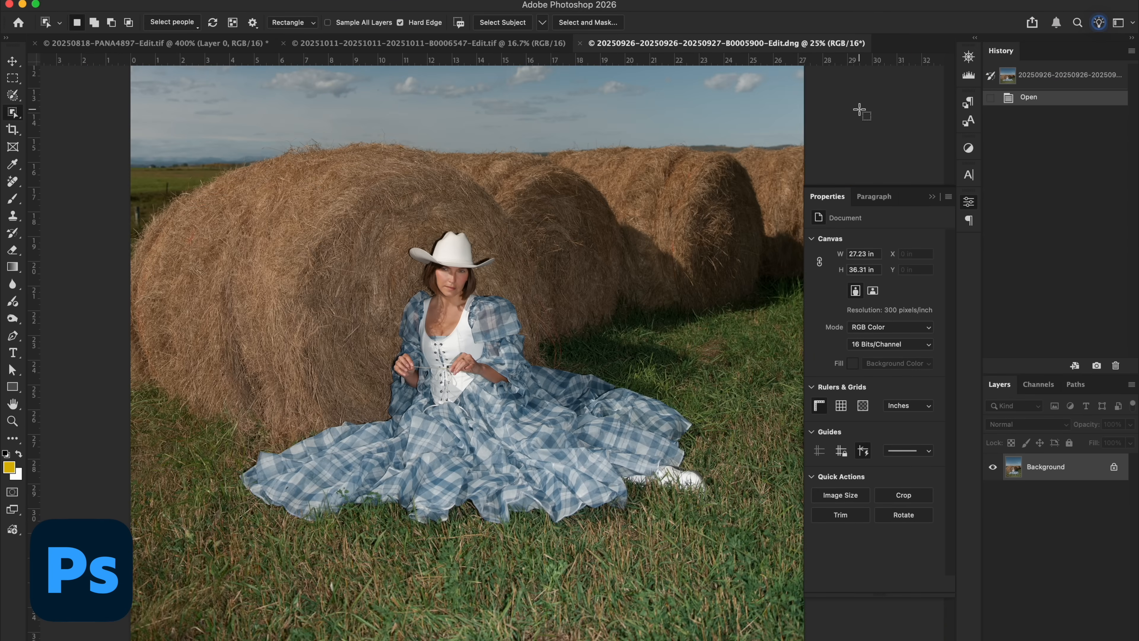
scroll(861, 111, "up", 2)
left_click(519, 45)
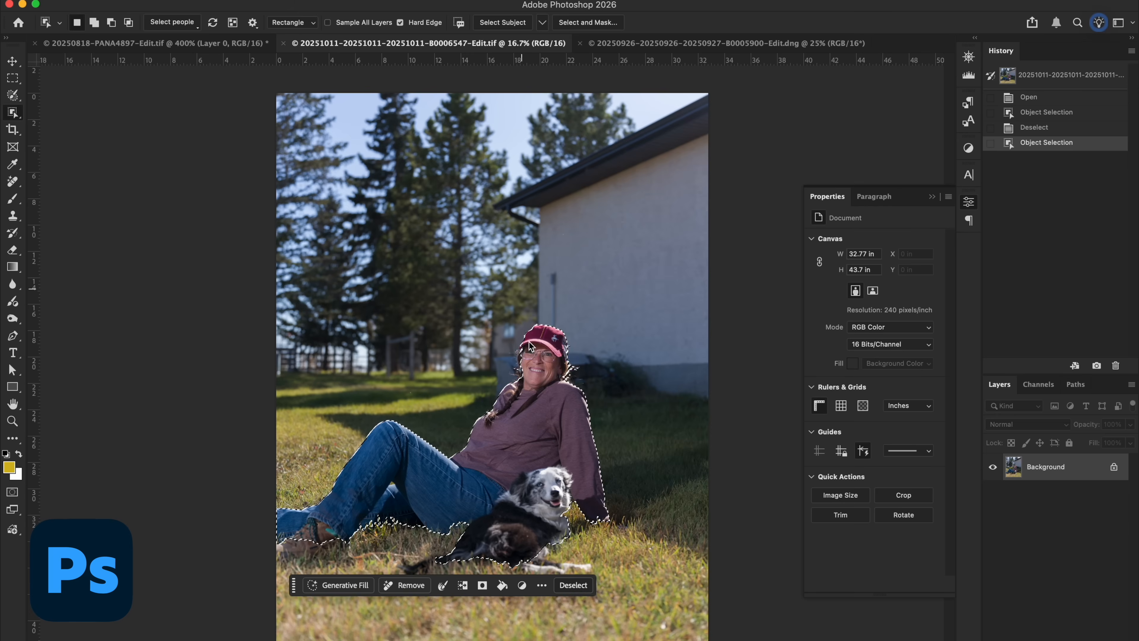
left_click_drag(608, 303, 252, 602)
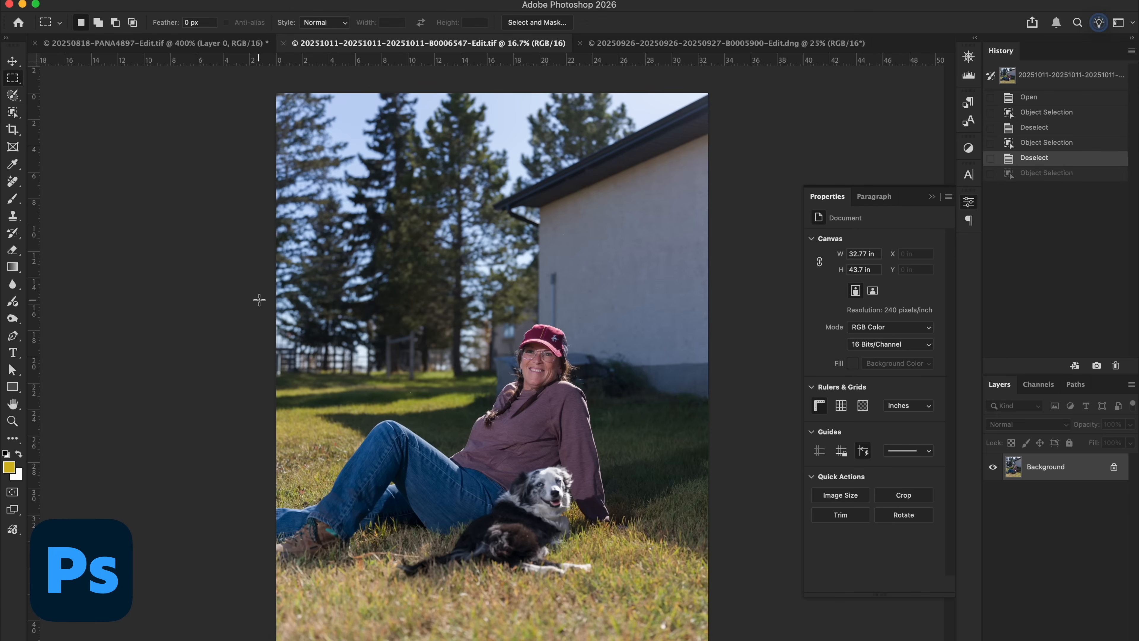
- Copy a rectangular marquee area around the woman and dog and paste it into the hay bale photo
left_click_drag(260, 299, 660, 622)
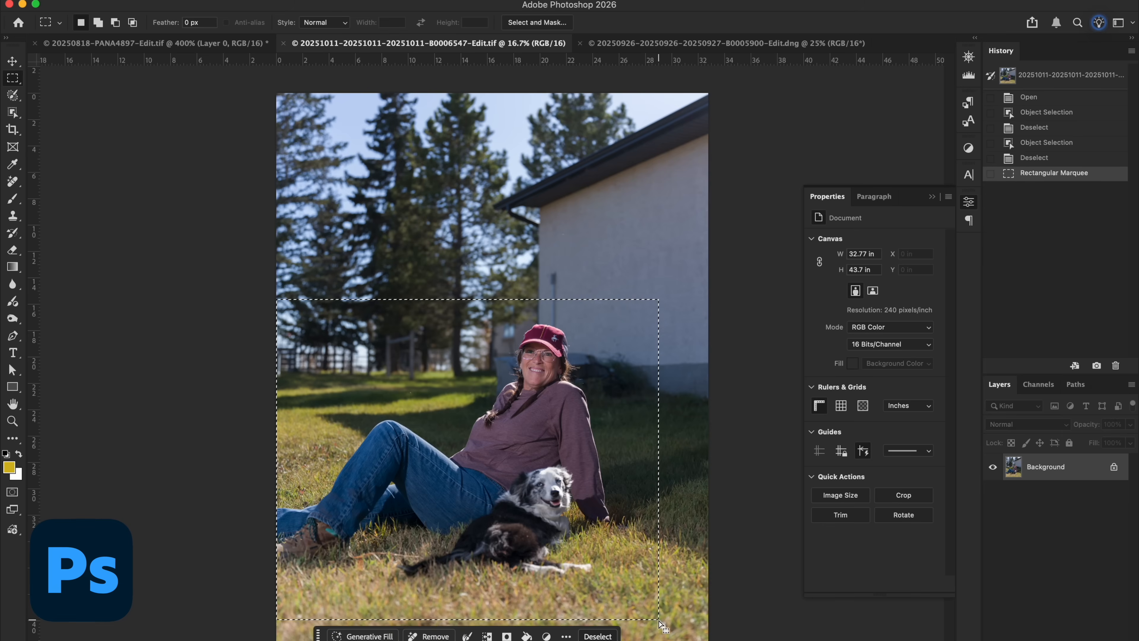
left_click(747, 45)
key("super+v")
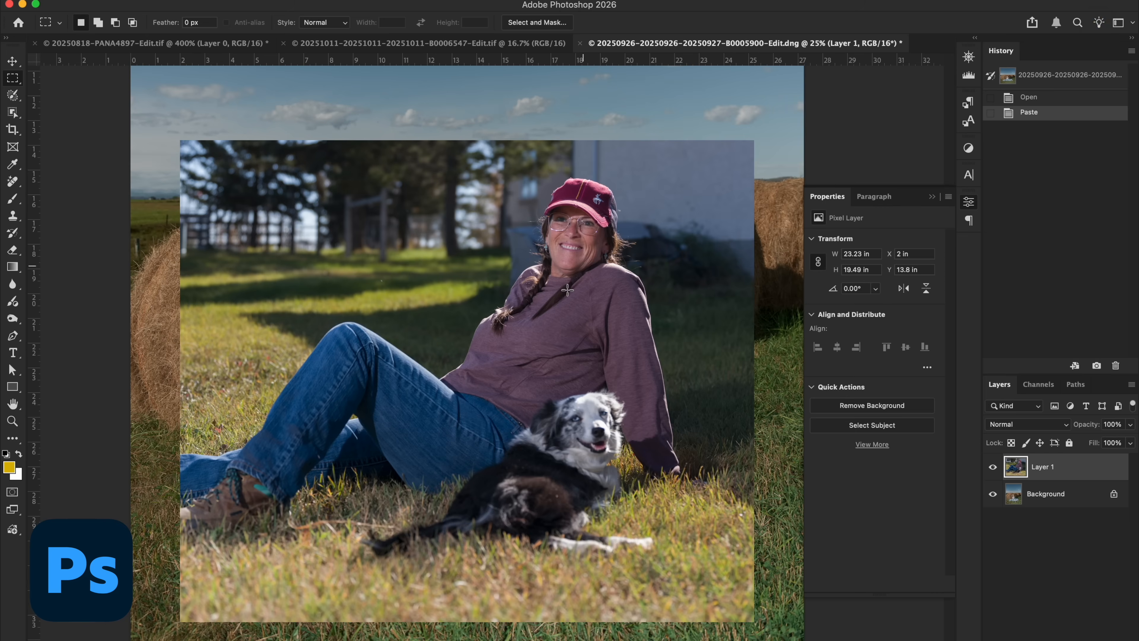
- Move the pasted layer to the hay bale photo's lower-left corner and scale it down to about 17.2 by 14.5 in
key("v")
left_click_drag(568, 290, 379, 342)
key("super+t")
left_click_drag(569, 194, 420, 319)
left_click_drag(343, 414, 422, 433)
double_click(391, 456)
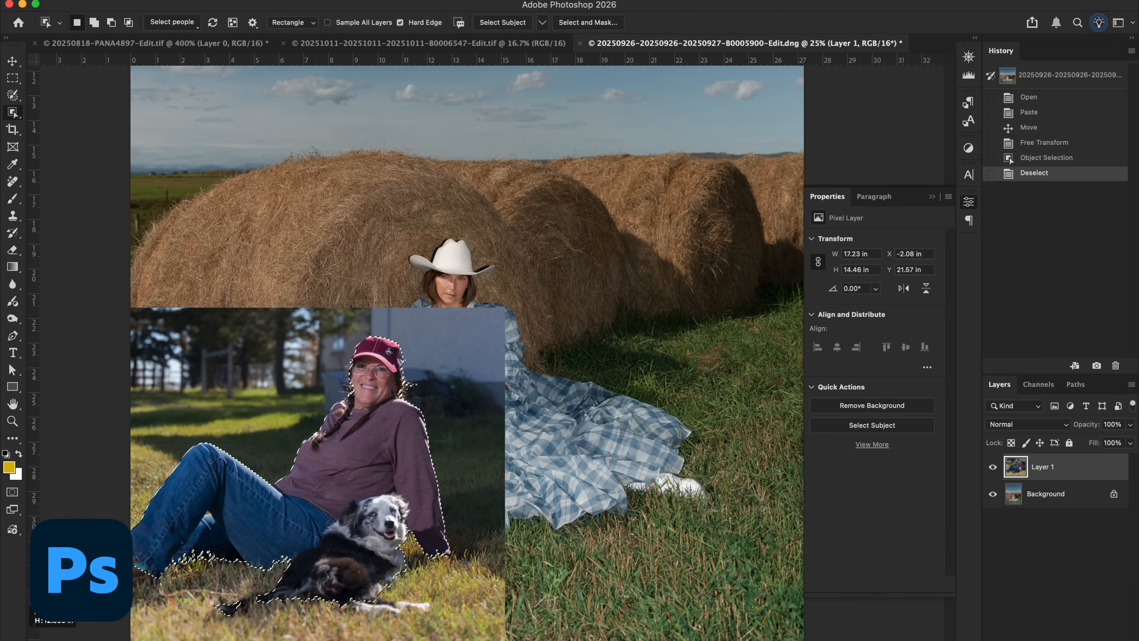
- Mask Layer 1 to the selected woman and dog and move the cutout slightly lower in the grass
left_click(329, 632)
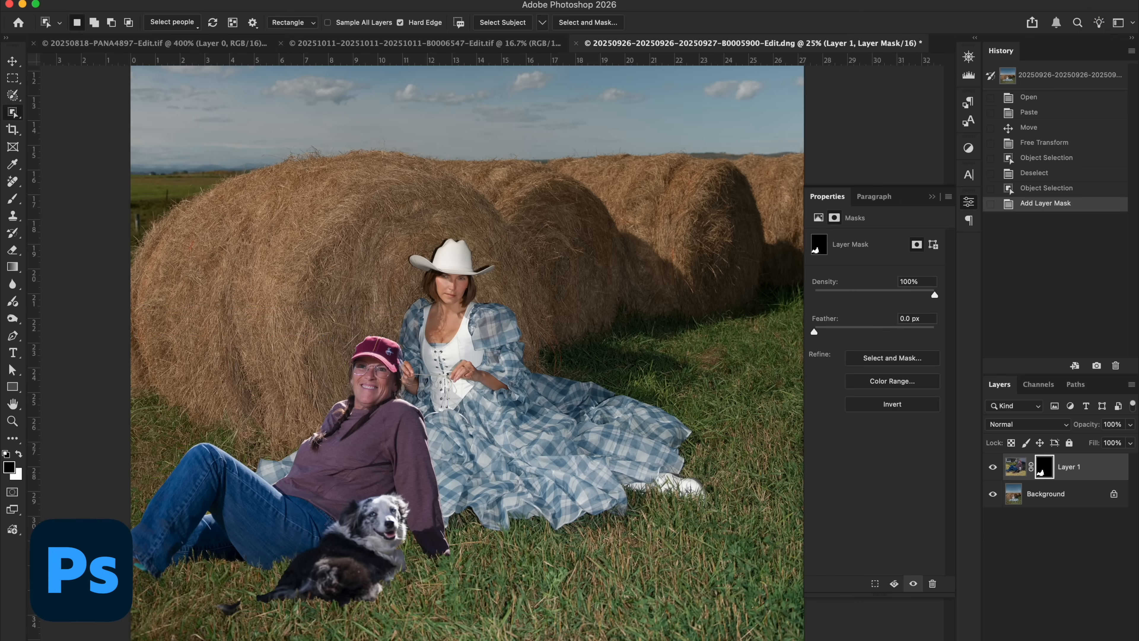
key("v")
mouse_move(354, 443)
left_mouse_down()
mouse_move(369, 467)
mouse_move(347, 471)
left_mouse_up()
- Paint the grass around the dog back into Layer 1's mask with white and harmonize the layer with the hay bale scene
key("b")
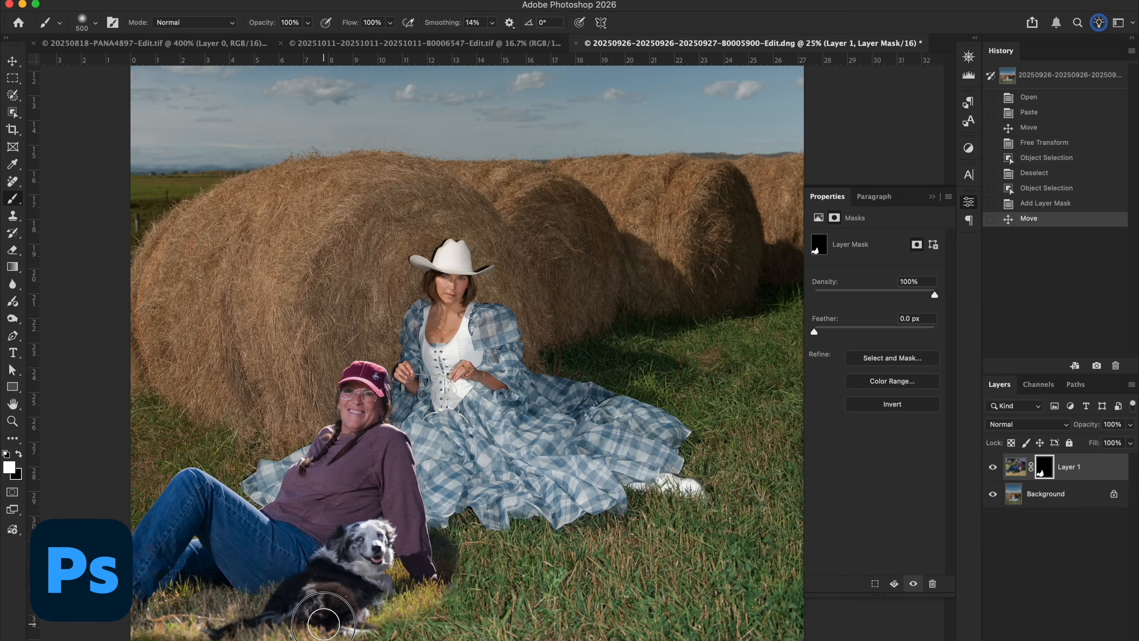
left_click_drag(410, 615, 465, 586)
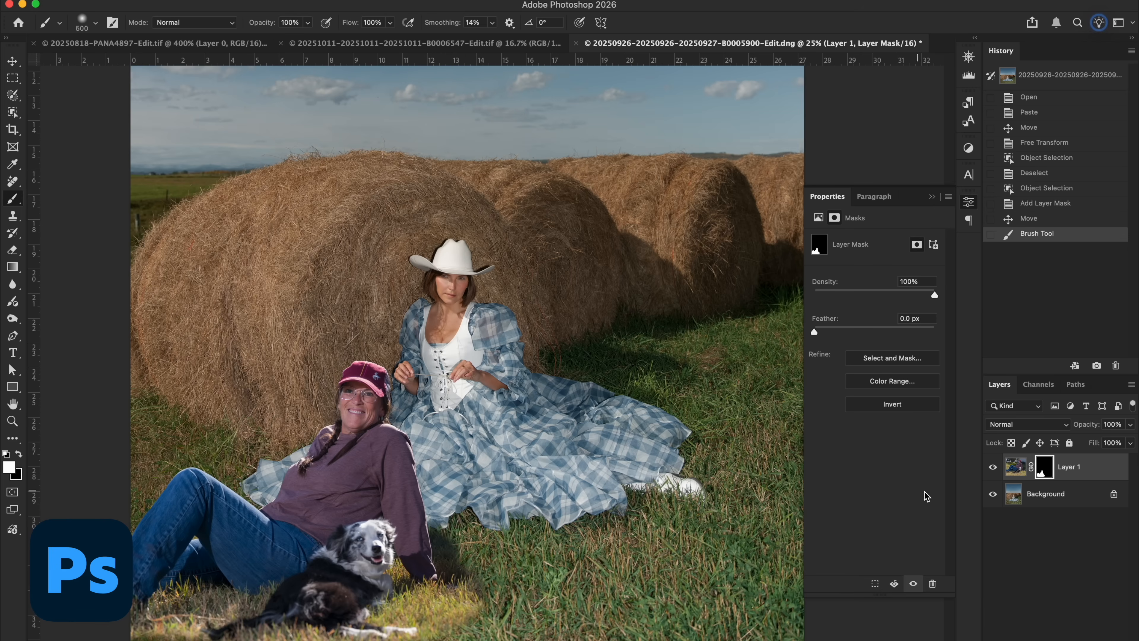
left_click_drag(447, 369, 176, 318)
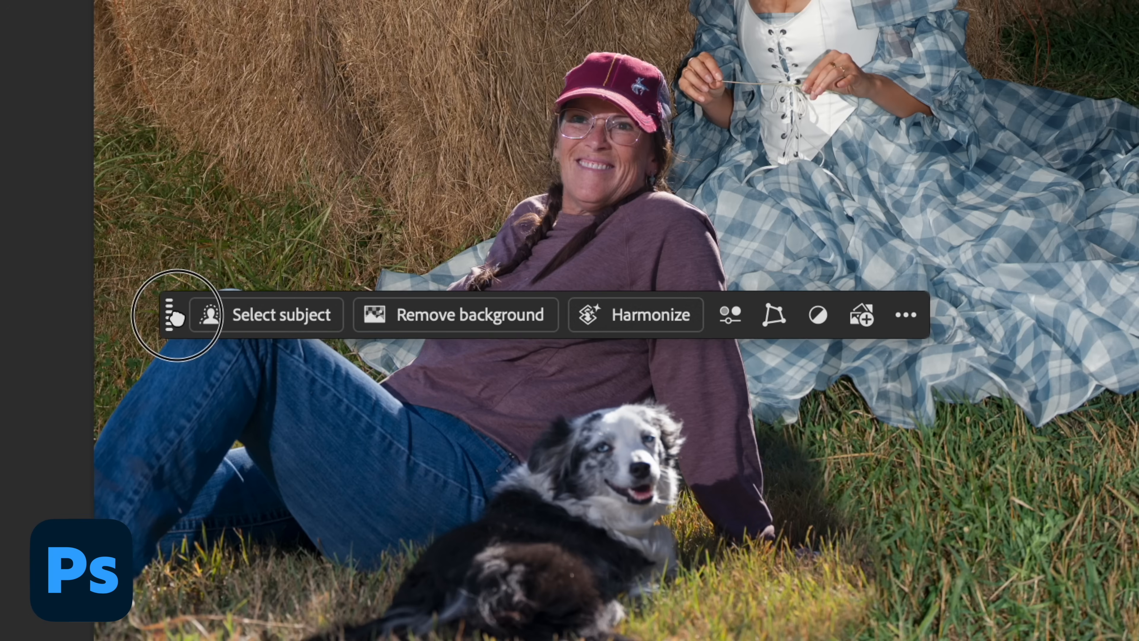
left_click(663, 320)
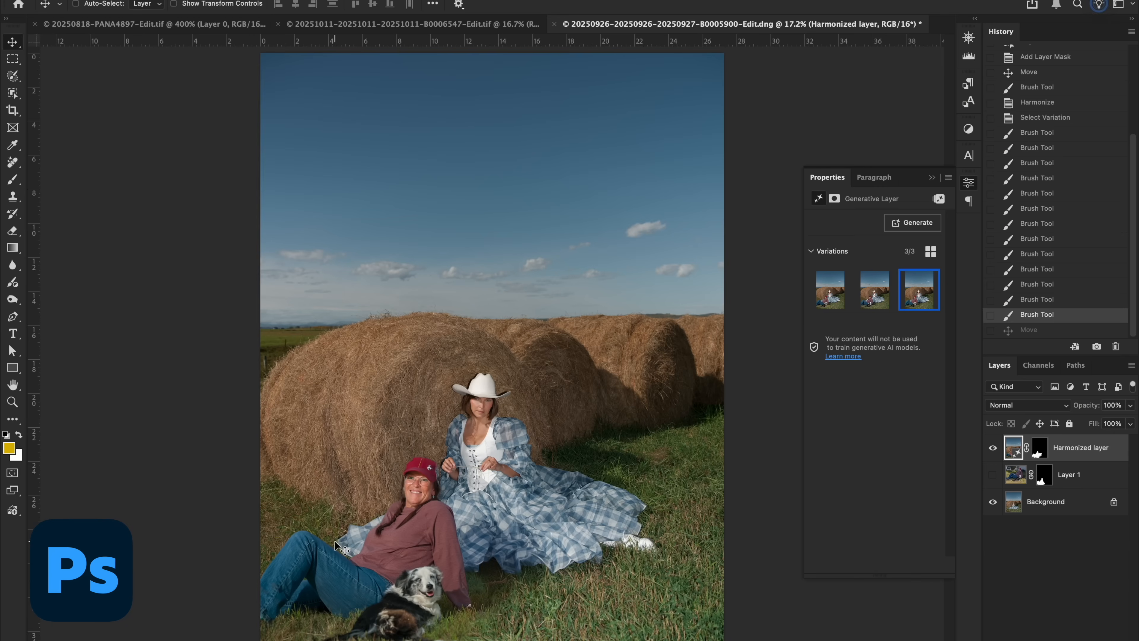
- Examine the harmonized composite up close and toggle the Harmonized layer off and on to compare it with the original cutout
scroll(335, 540, "up", 5)
scroll(335, 540, "down", 5)
scroll(335, 541, "up", 2)
scroll(335, 541, "up", 3)
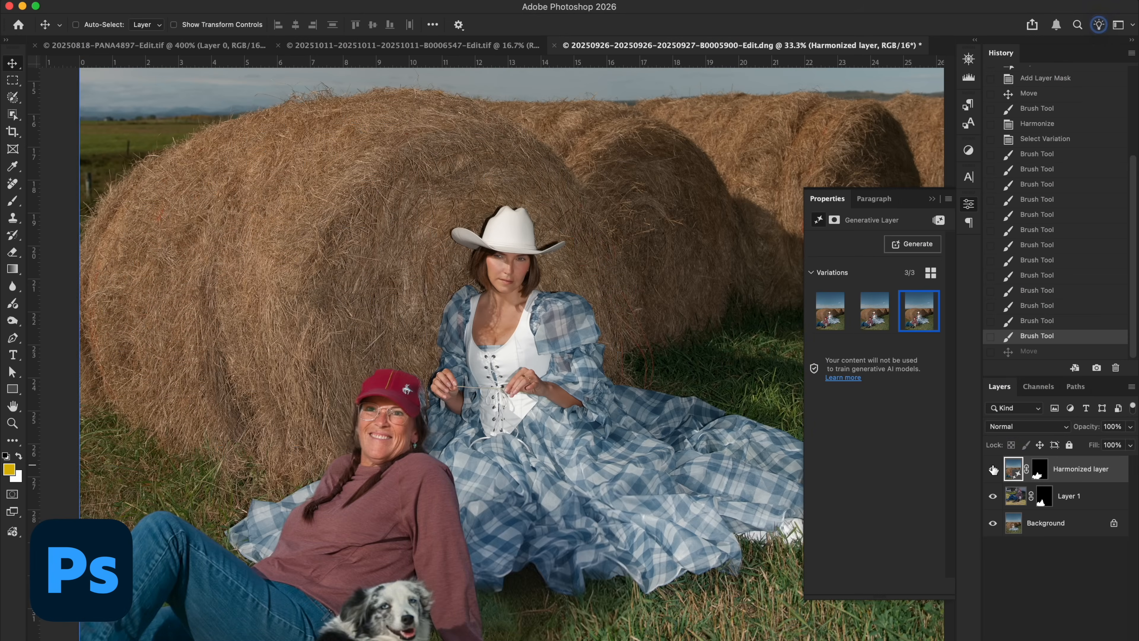
left_click(993, 470)
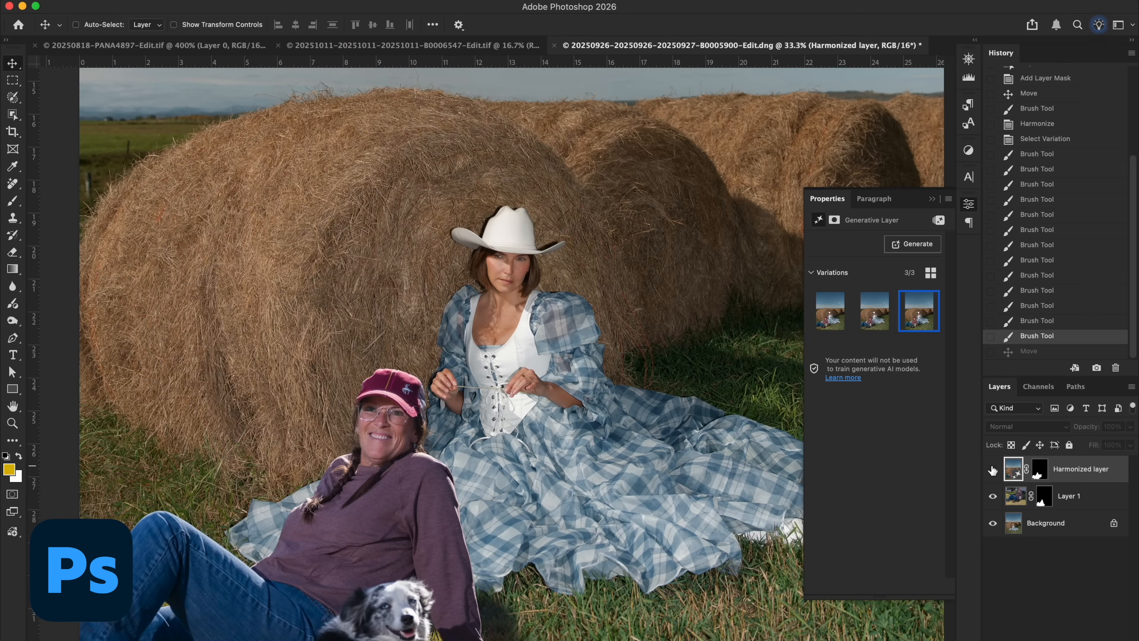
left_click(992, 470)
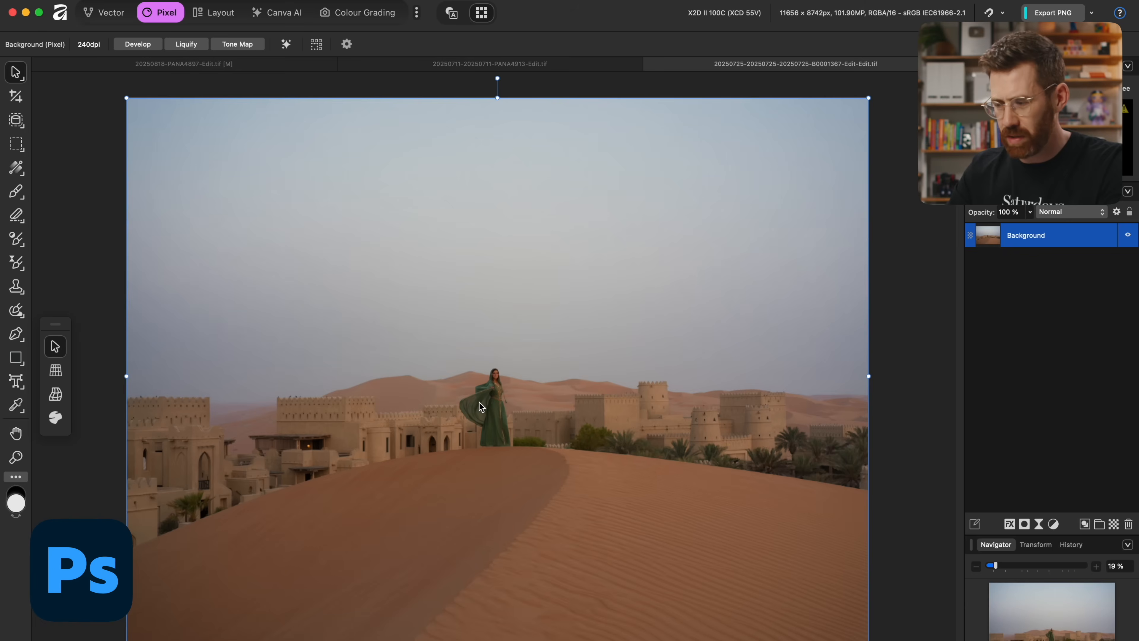
- Examine the woman in the green dress and the dunes around her up close in the desert photo
scroll(479, 402, "up", 5)
scroll(479, 402, "up", 2)
scroll(479, 402, "down", 5)
scroll(479, 401, "right", 2)
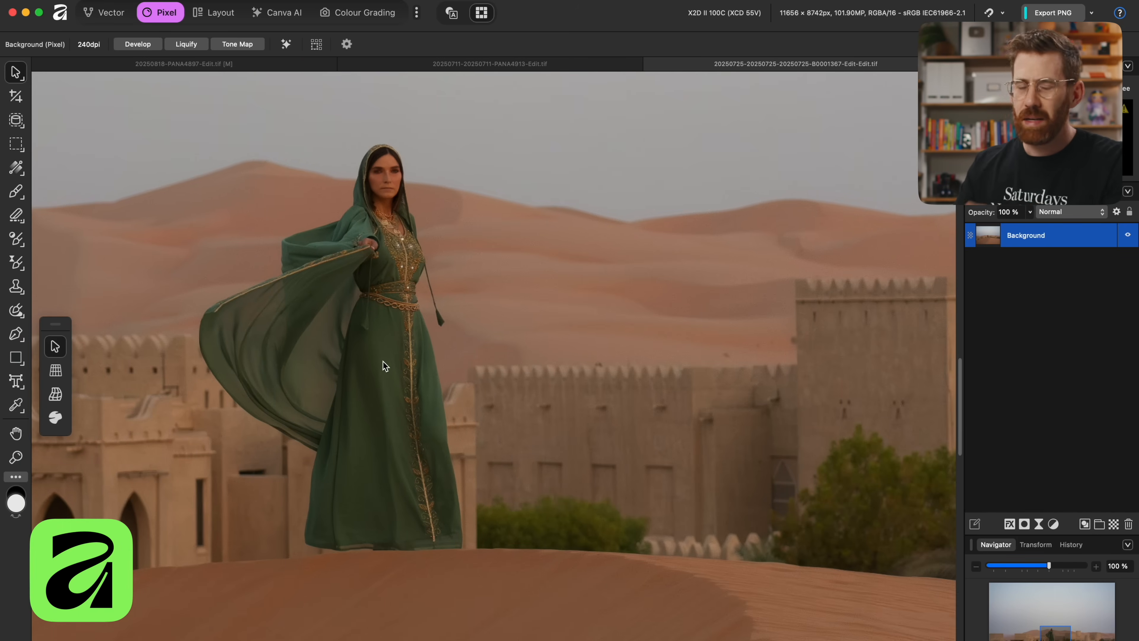
key("j")
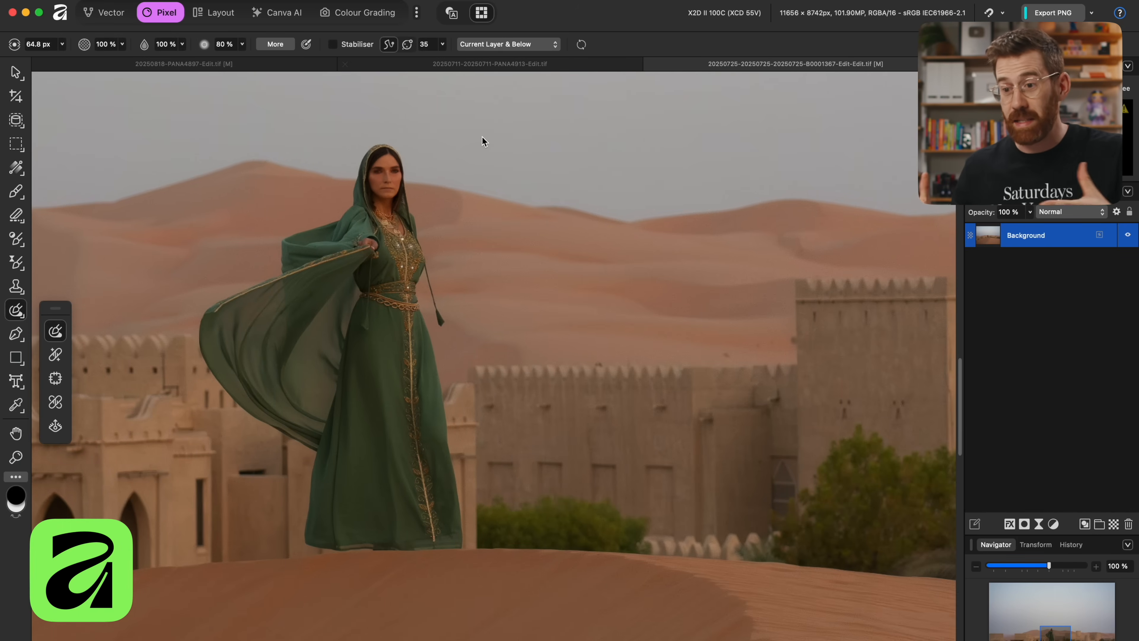
scroll(482, 136, "down", 2)
scroll(482, 137, "up", 2)
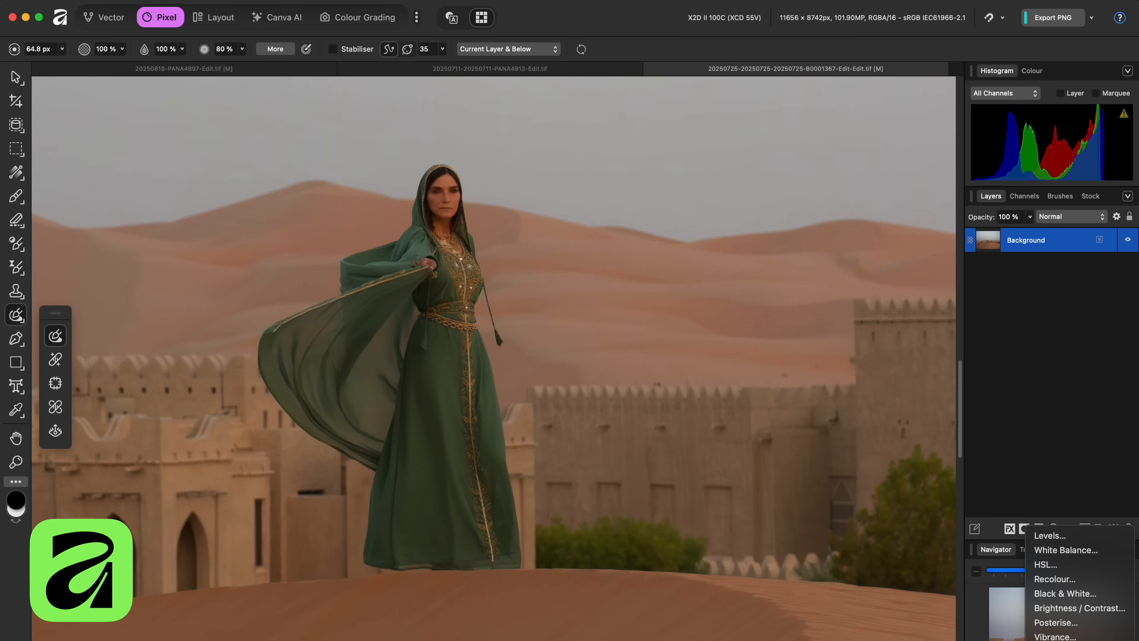
- Add a darkening Curves adjustment with a black mask and brush on the mask across the dunes beside the woman
left_click(1050, 640)
left_click_drag(808, 506, 826, 516)
left_click(1025, 528, "alt")
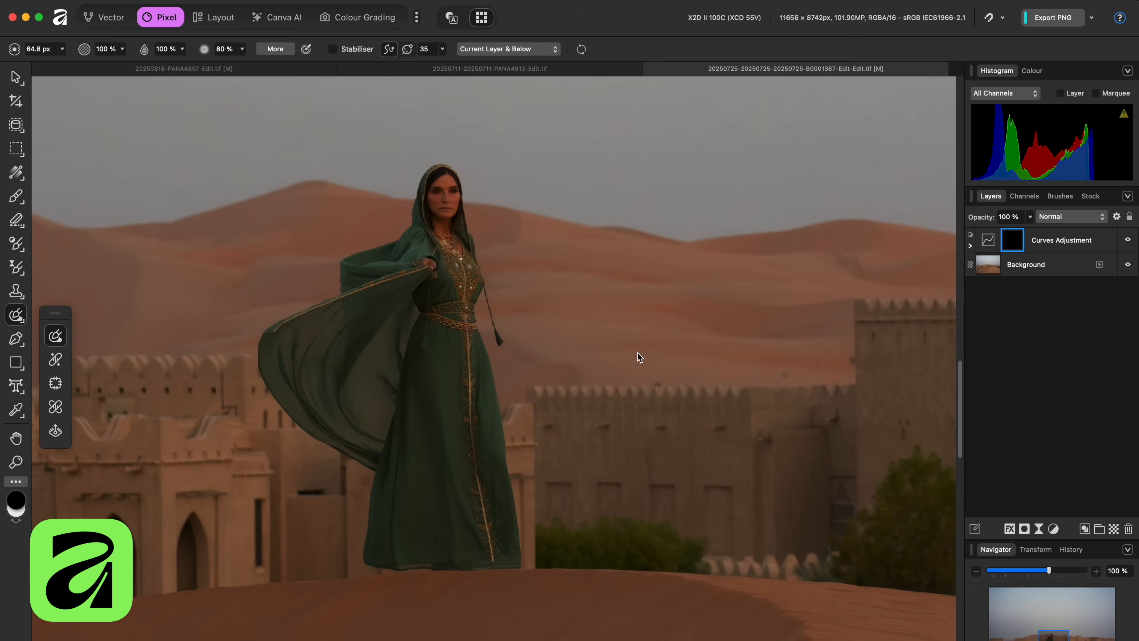
key("b")
mouse_move(497, 270)
left_mouse_down()
mouse_move(502, 240)
mouse_move(611, 321)
left_mouse_up()
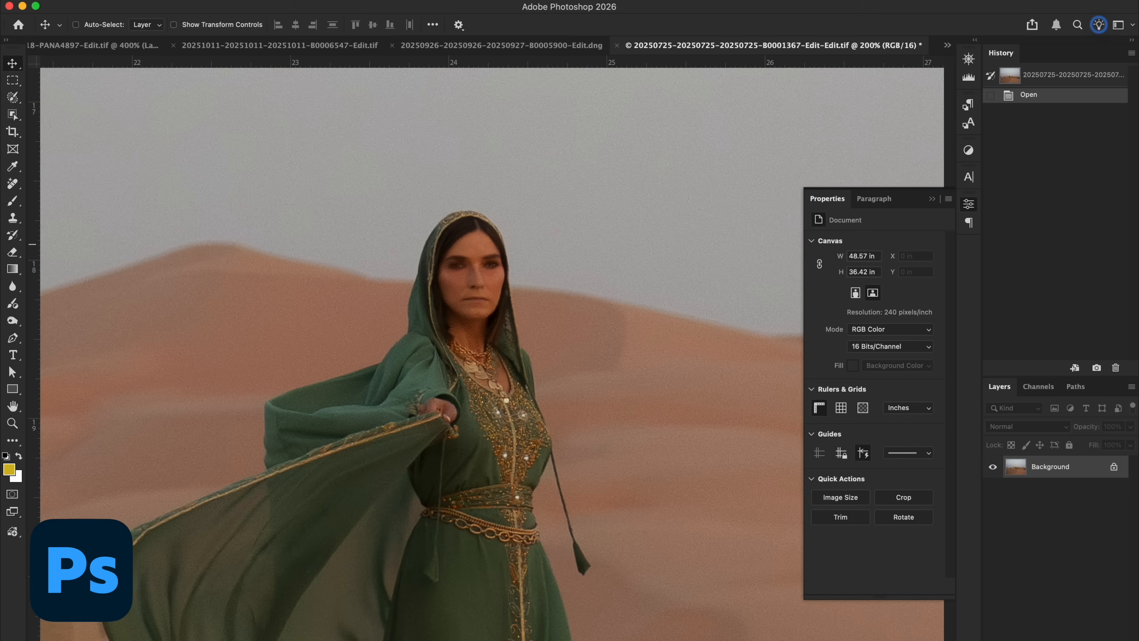
- Switch to Photoshop and darken the desert photo with a Curves adjustment layer, placing a curve point at input 138, output 103
left_click(1069, 639)
left_click(1070, 534)
left_click_drag(889, 322, 888, 335)
- Paint black on the Curves mask over the woman and the dunes and sky around her to remove the darkening there
key("b")
left_click_drag(491, 257, 473, 406)
key("super+z")
key("super+shift+z")
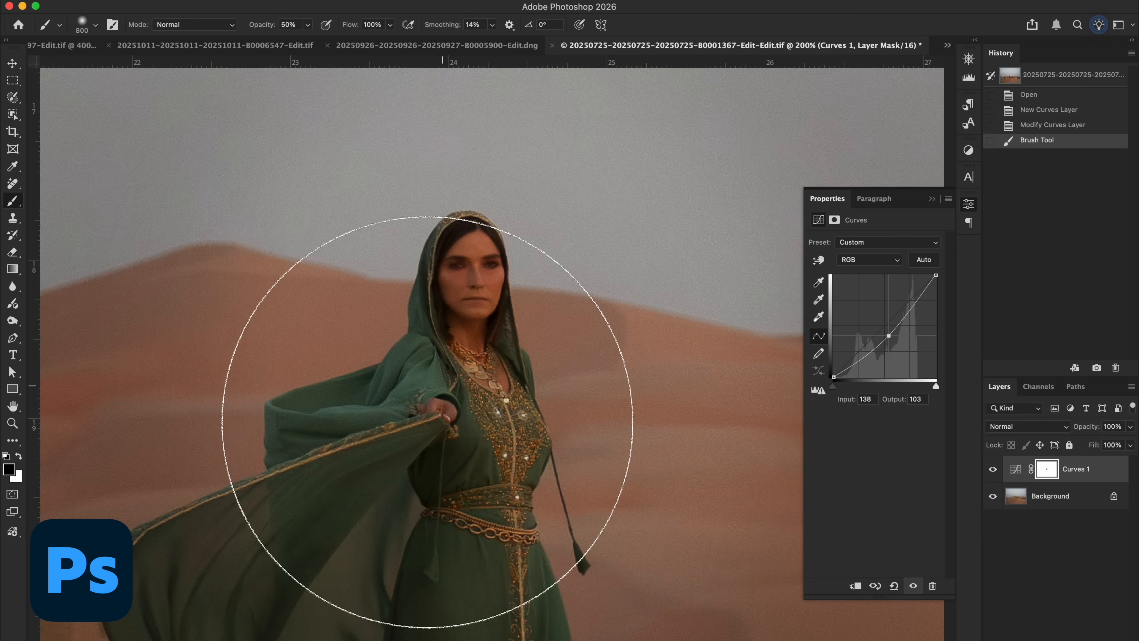
left_click_drag(406, 445, 570, 478)
key("super+0")
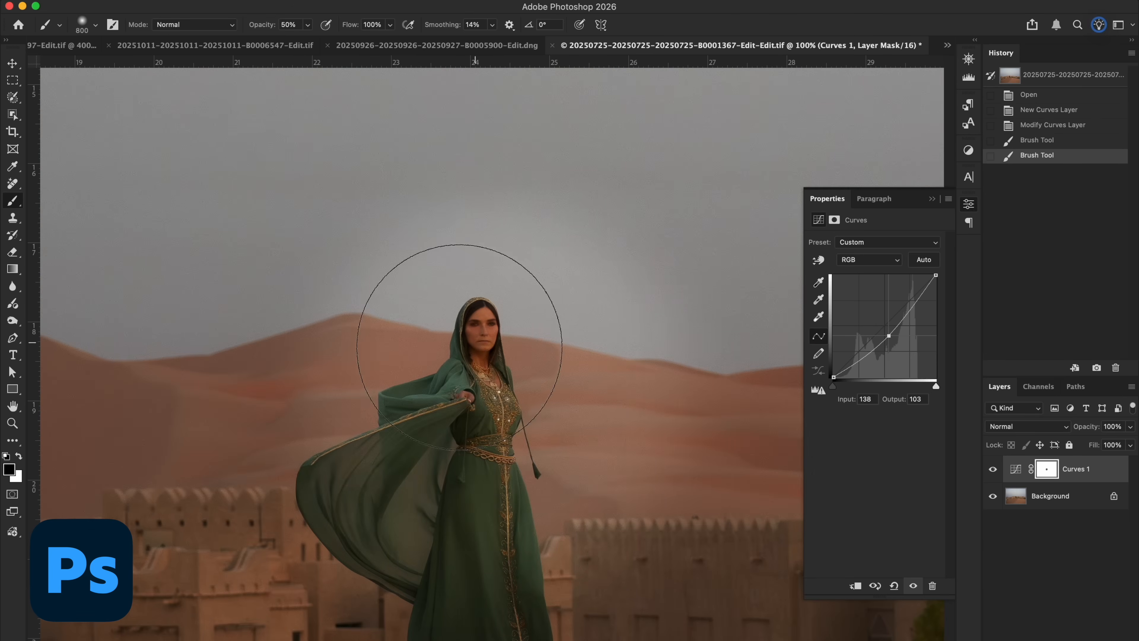
left_click_drag(419, 319, 507, 373)
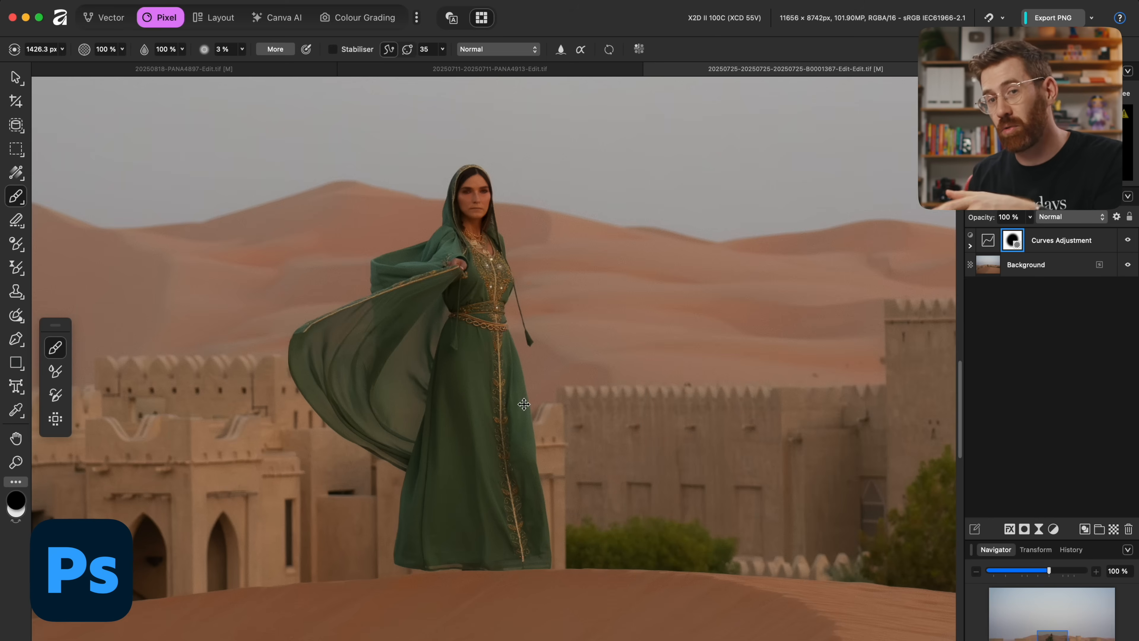
- Switch to Affinity and open the quick export settings for the desert photo with PNG as the format
key("super+minus")
key("super+minus")
key("super+minus")
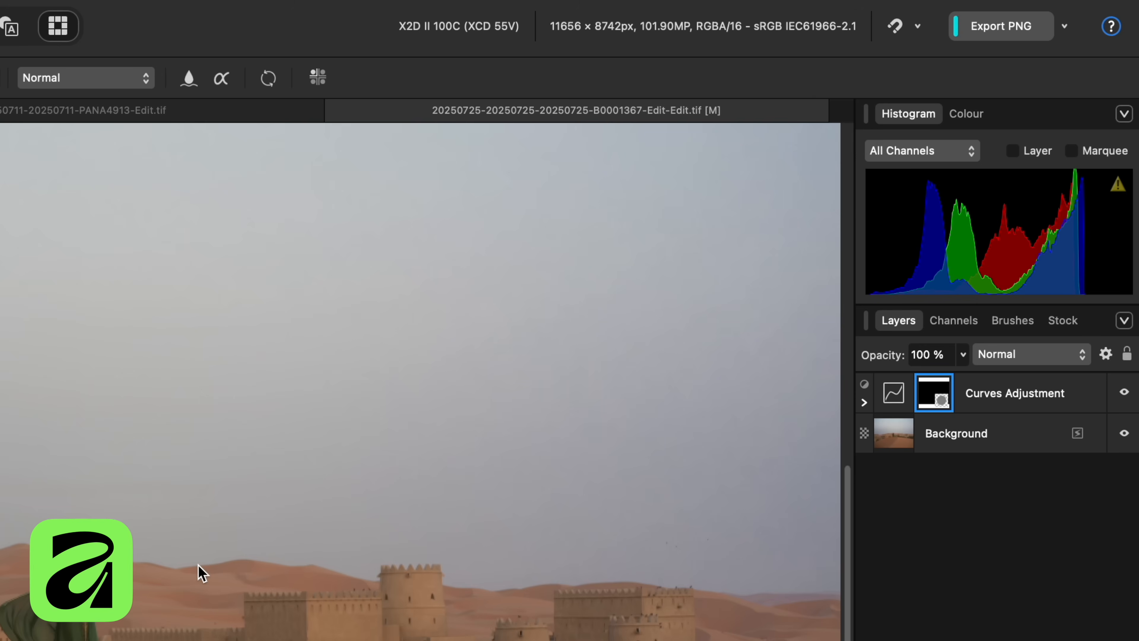
left_click(1067, 27)
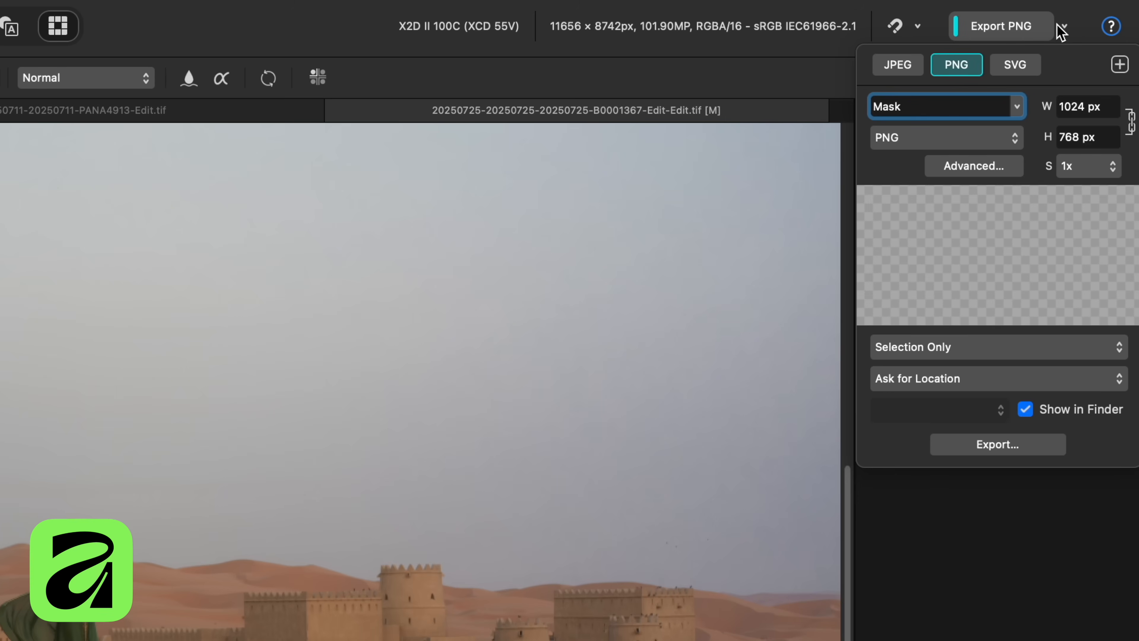
left_click(957, 68)
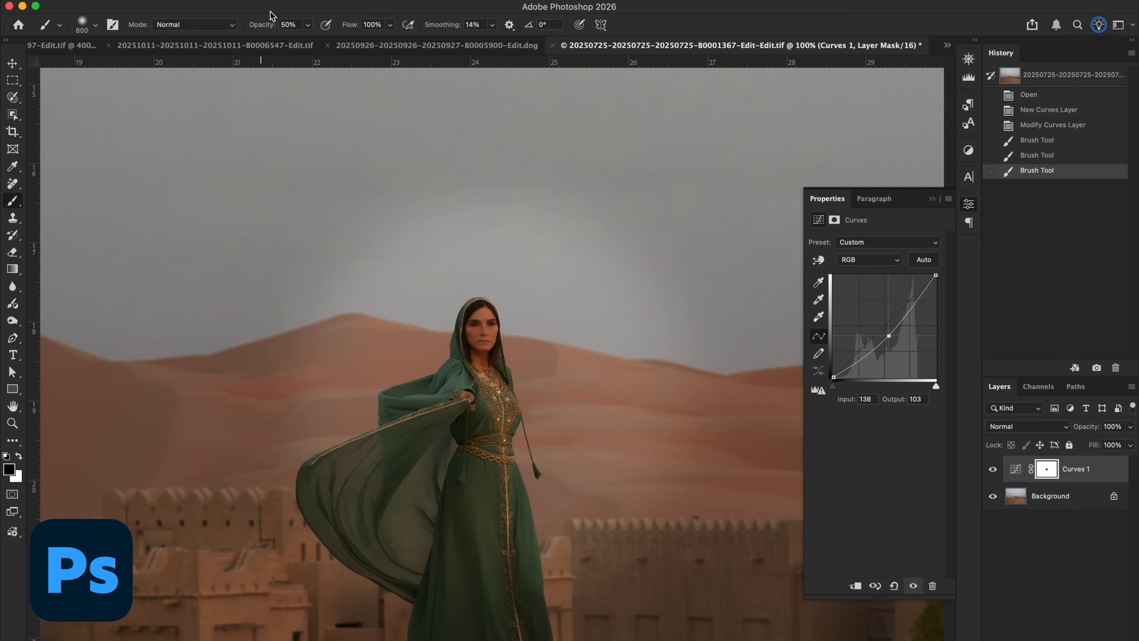
- Switch to Photoshop and start exporting the desert photo for comparison with Affinity's quick export
left_click(130, 0)
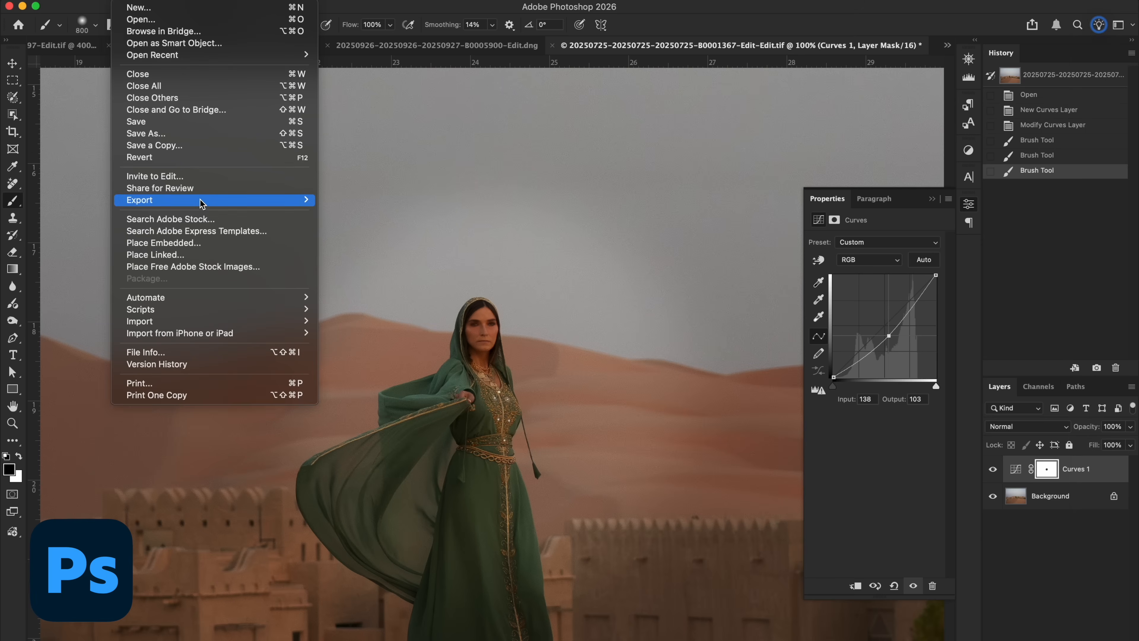
mouse_move(200, 203)
left_click(363, 212)
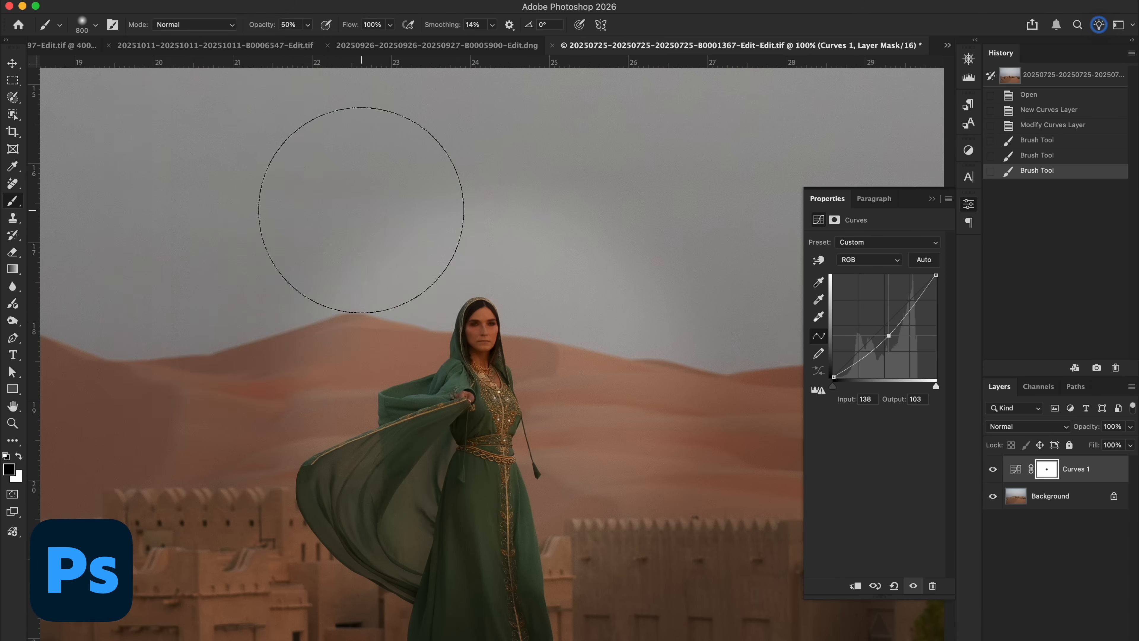